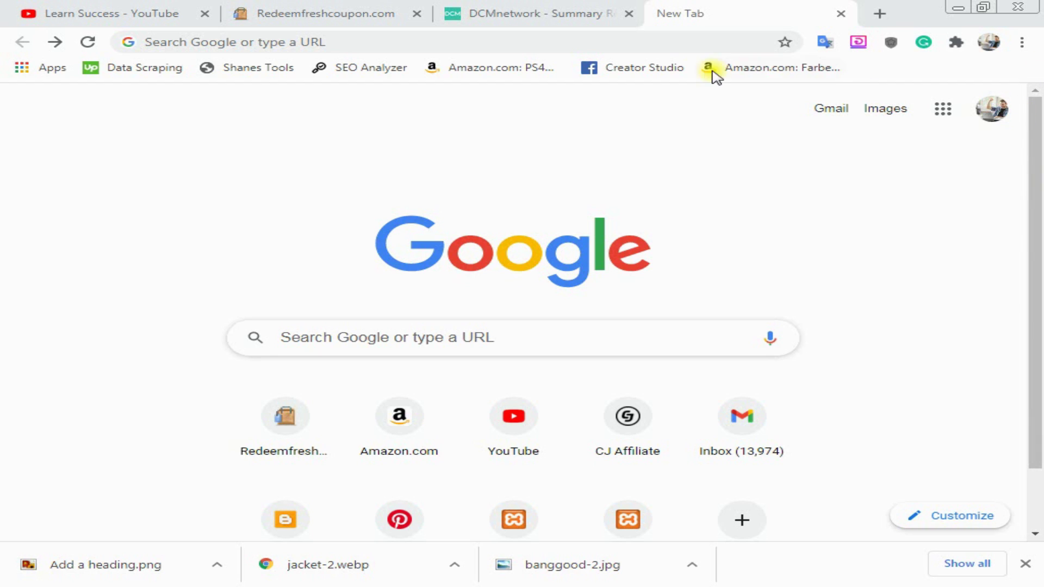
- Close the existing New Tab page and open a fresh browser tab
left_click(840, 14)
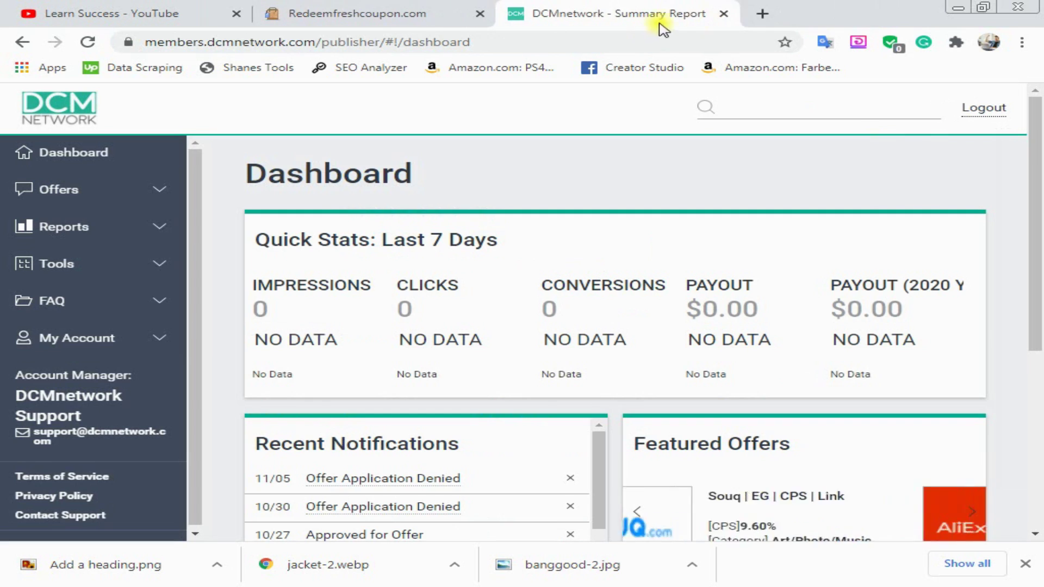
left_click(761, 15)
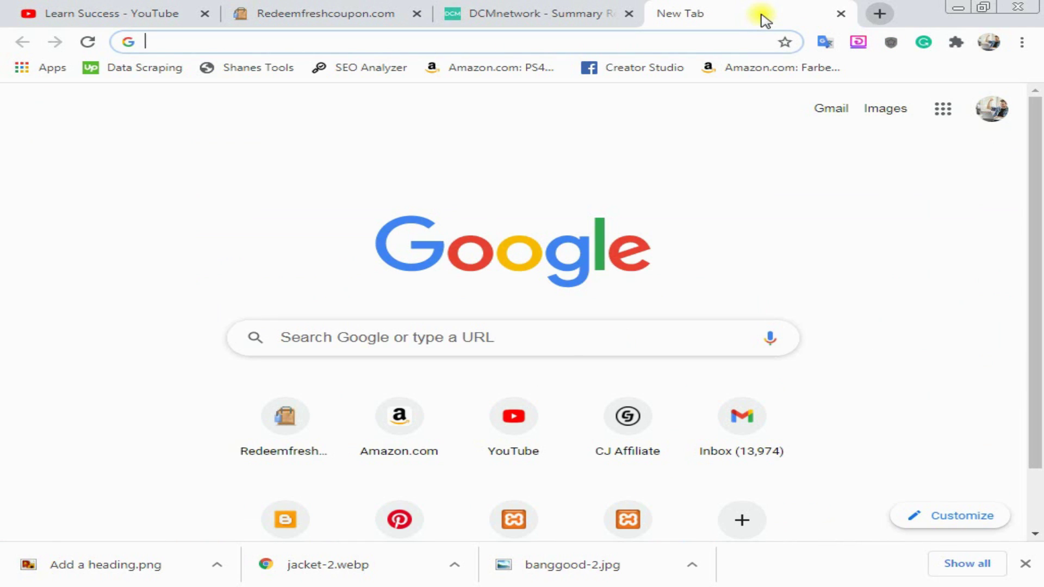
type("aff")
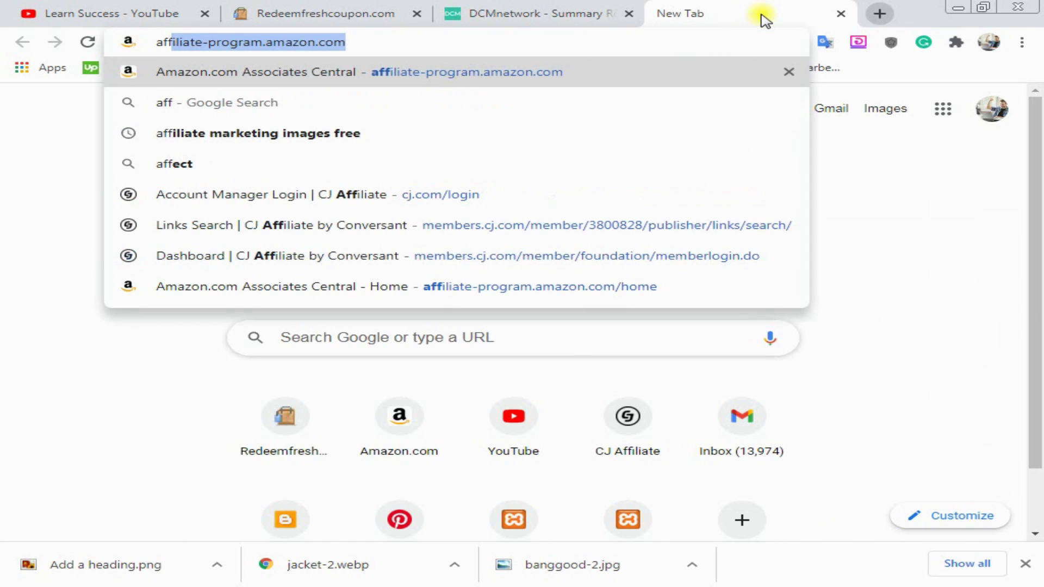
key("Right")
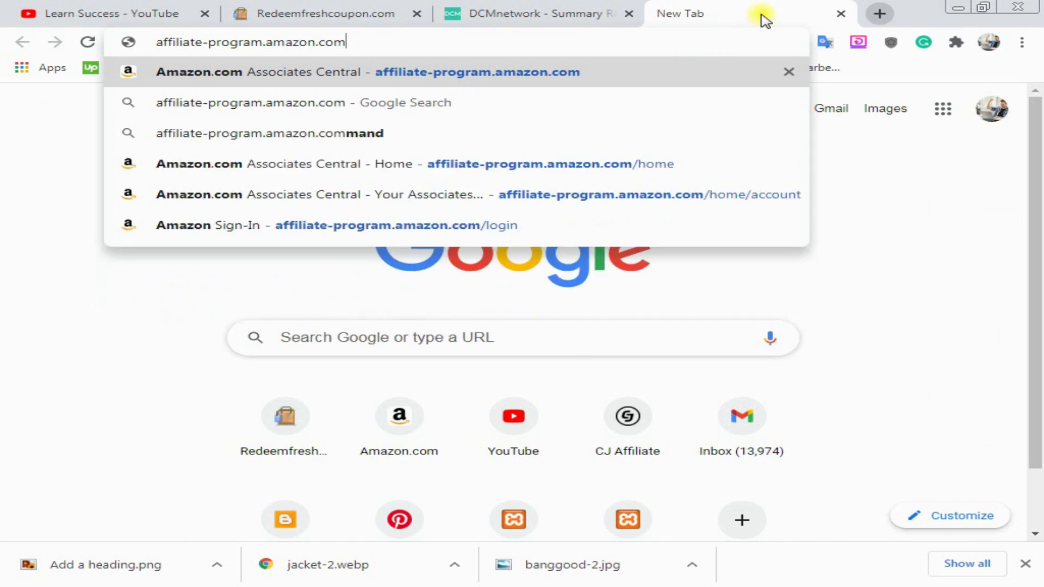
key("BackSpace")
key("BackSpace")
key("BackSpace")
key("BackSpace")
key("BackSpace")
key("BackSpace")
key("BackSpace")
key("BackSpace")
key("BackSpace")
key("BackSpace")
key("BackSpace")
key("BackSpace")
key("BackSpace")
key("BackSpace")
key("BackSpace")
key("BackSpace")
key("BackSpace")
key("BackSpace")
key("BackSpace")
key("BackSpace")
key("BackSpace")
key("BackSpace")
key("BackSpace")
key("BackSpace")
key("BackSpace")
key("BackSpace")
key("BackSpace")
key("BackSpace")
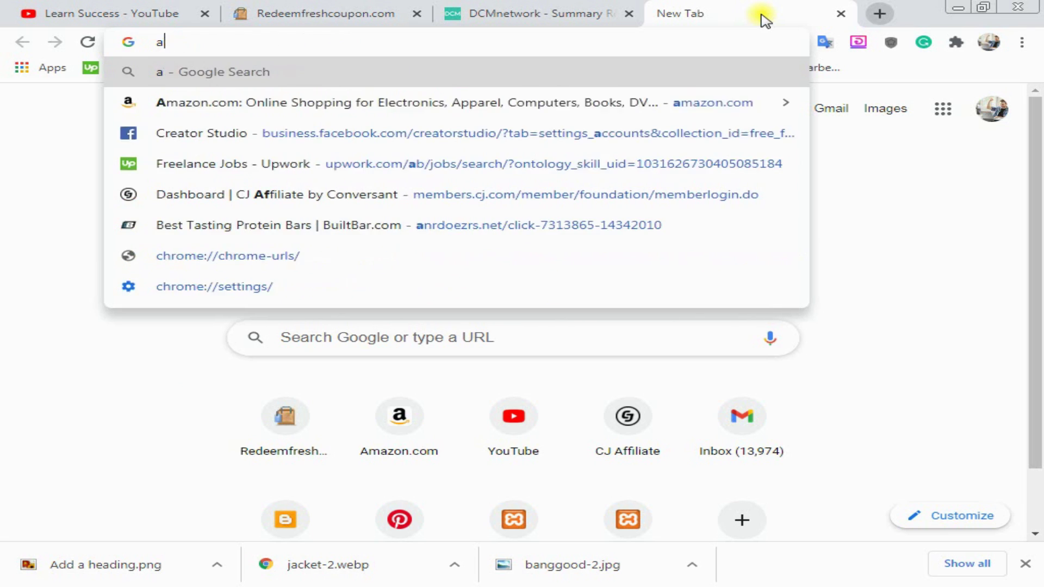
- Search Google for the suggested query "top ten affiliate marketing sites"
type("top")
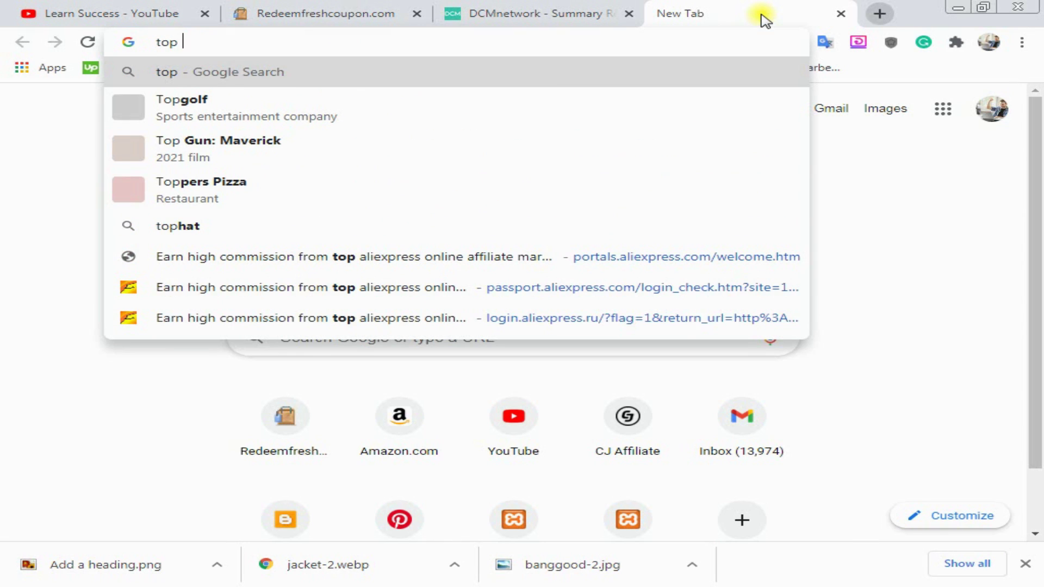
type(" ten aff")
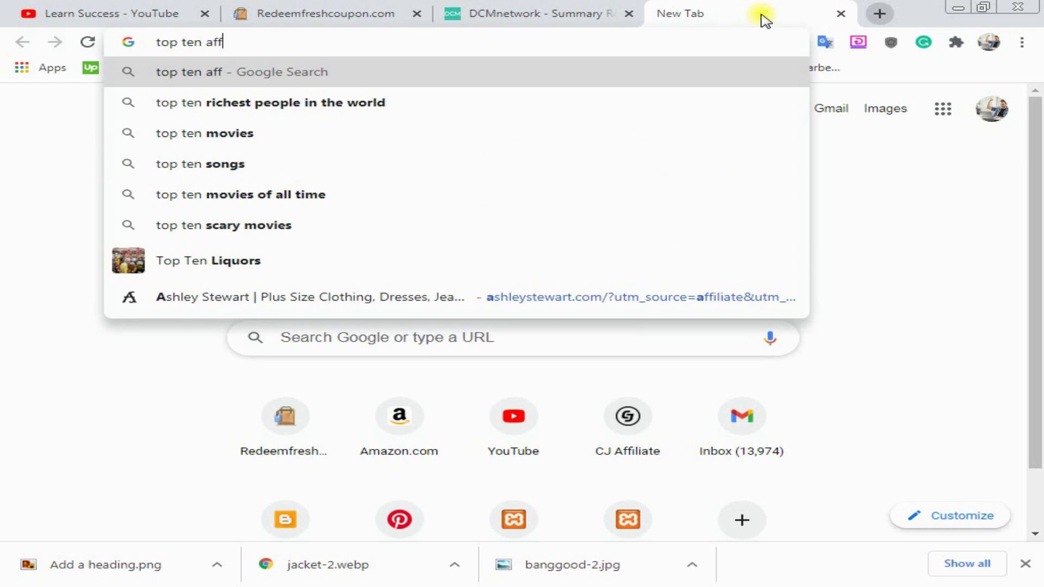
type("iliae")
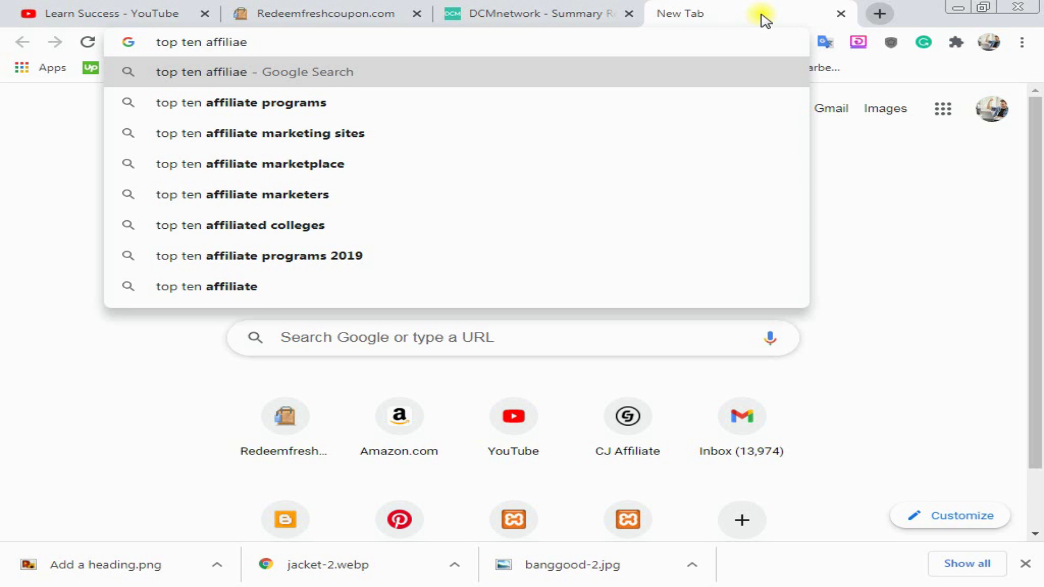
key("Down")
key("Down")
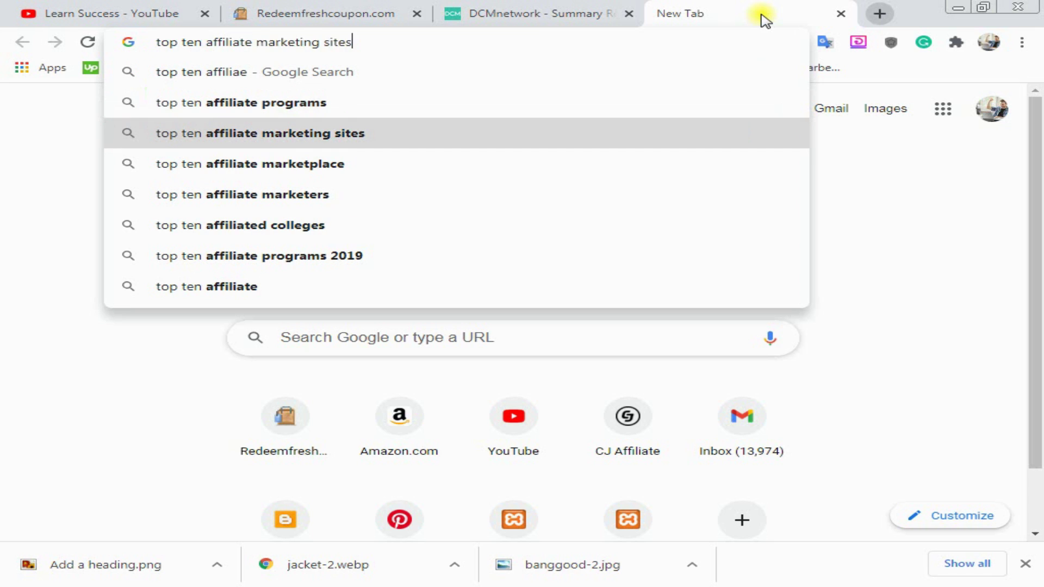
key("Return")
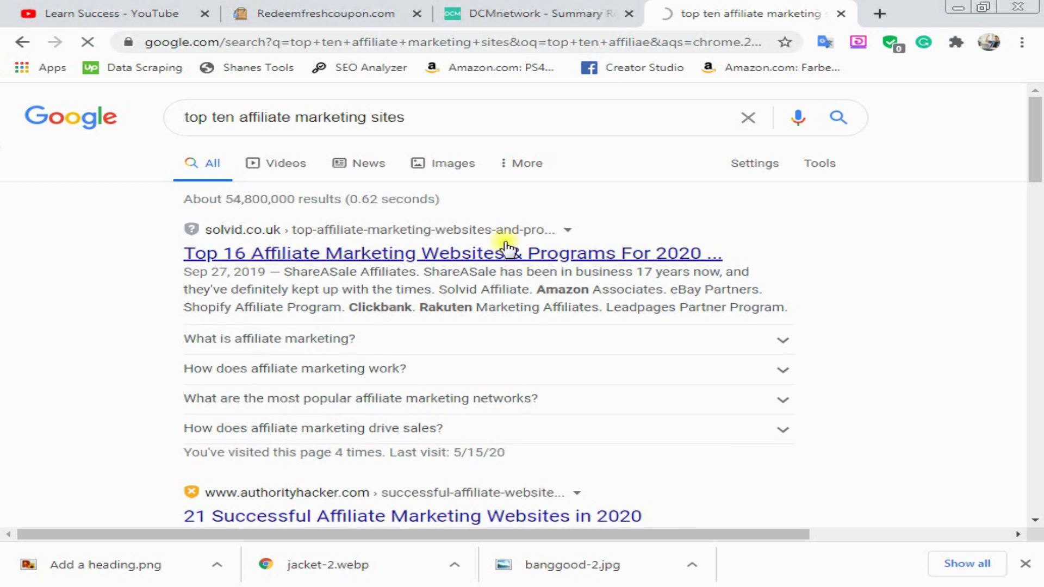
- Open the solvid.co.uk result "Top 16 Affiliate Marketing Websites & Programs For 2020" and accept its cookies
left_click(585, 233)
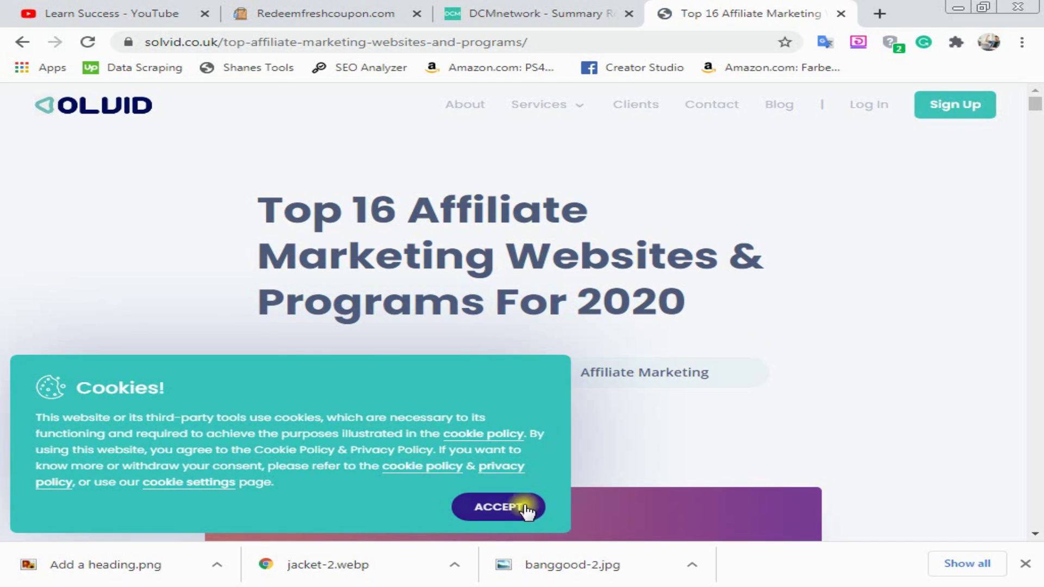
scroll(772, 394, "down", 3)
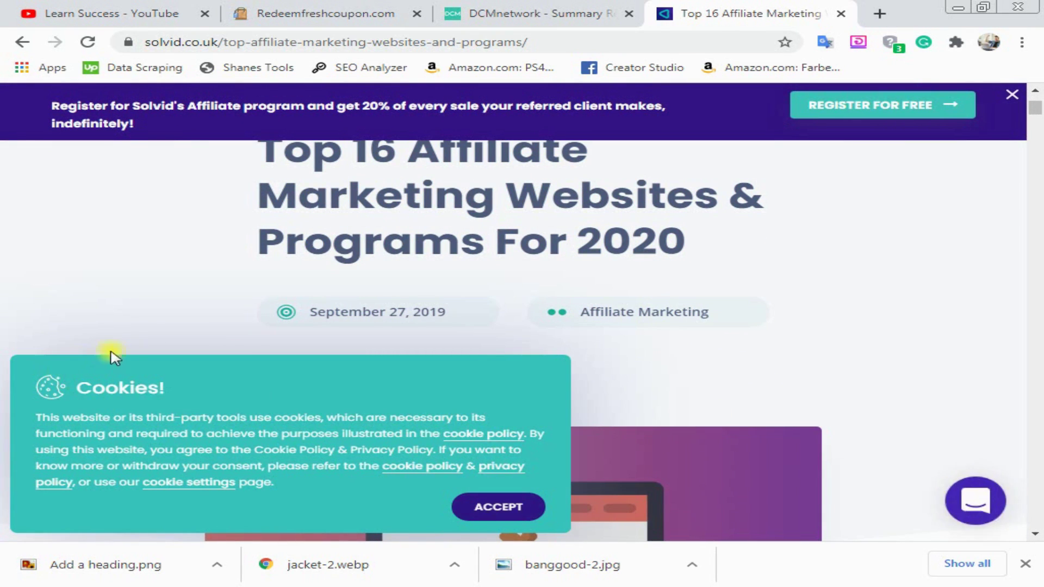
left_click(504, 507)
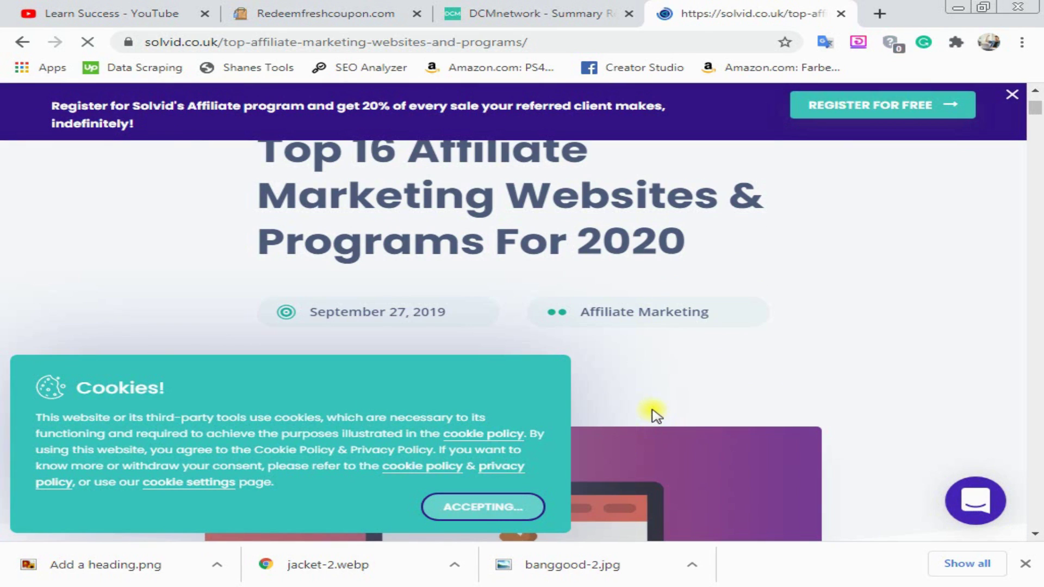
- Read the article's introduction and ShareASale Affiliates section, dismissing the Solvid support chat message
scroll(653, 417, "down", 4)
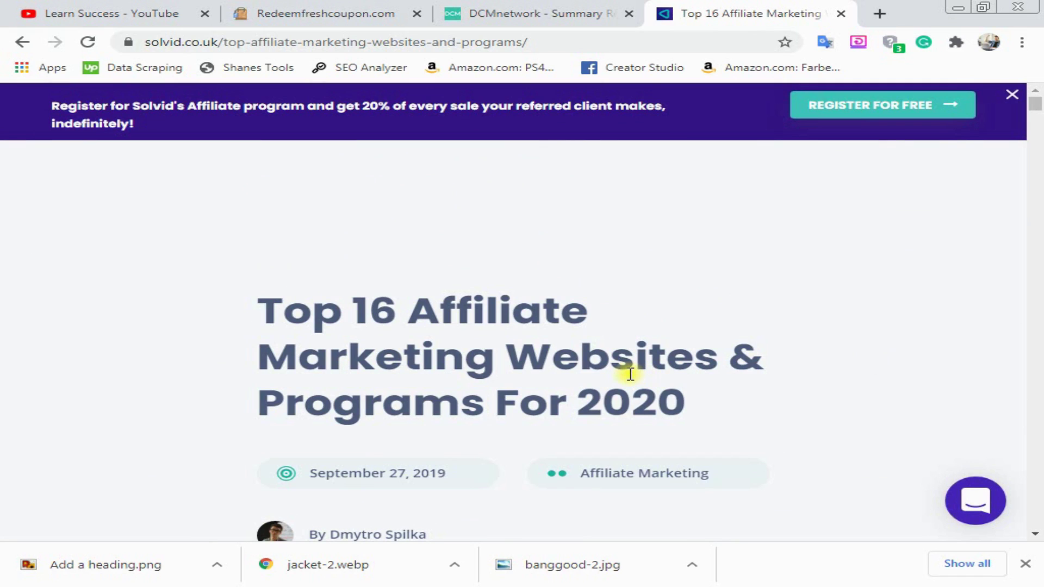
scroll(679, 349, "down", 9)
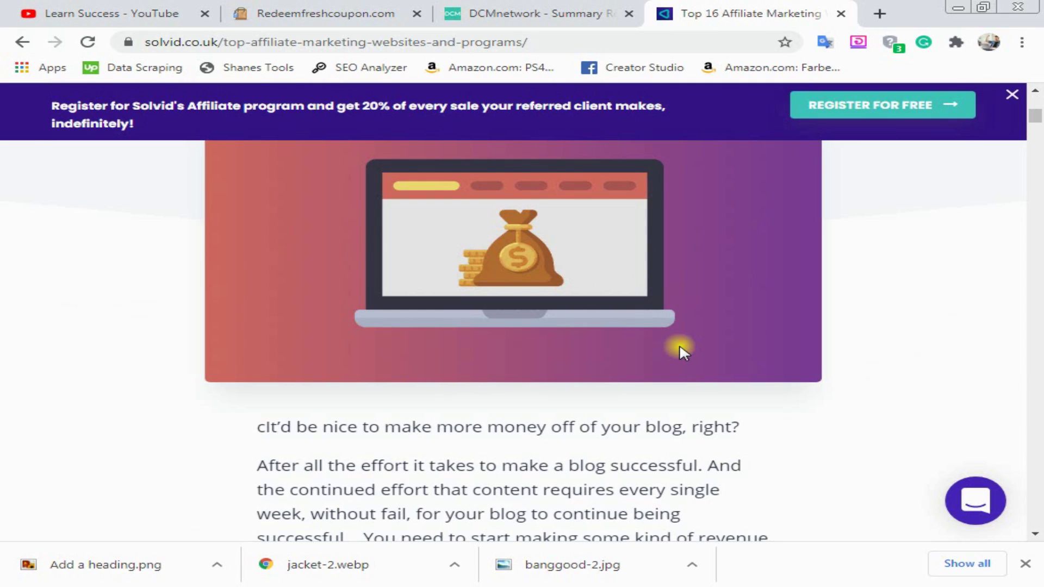
scroll(712, 286, "down", 4)
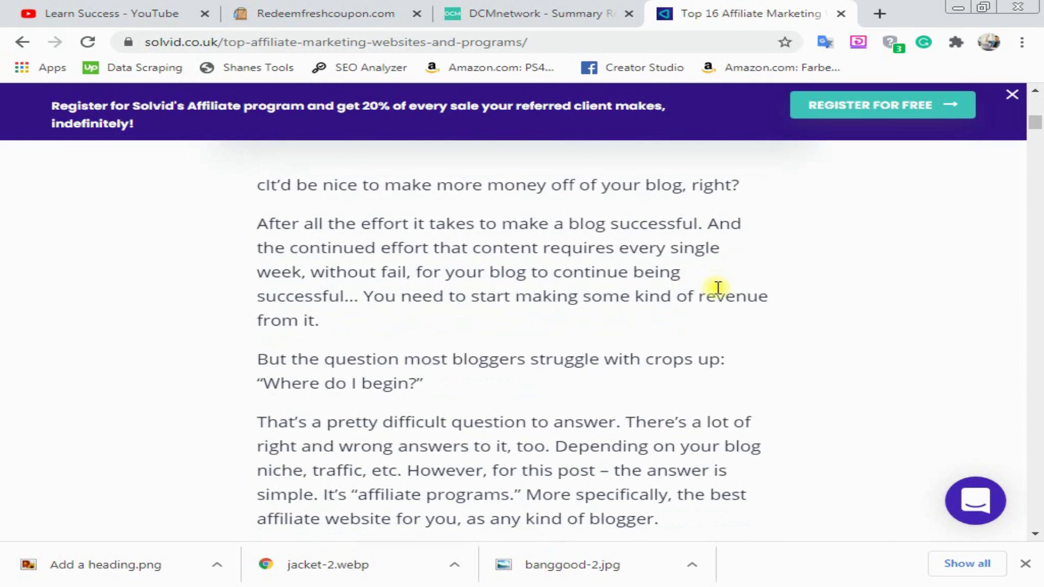
scroll(717, 288, "down", 4)
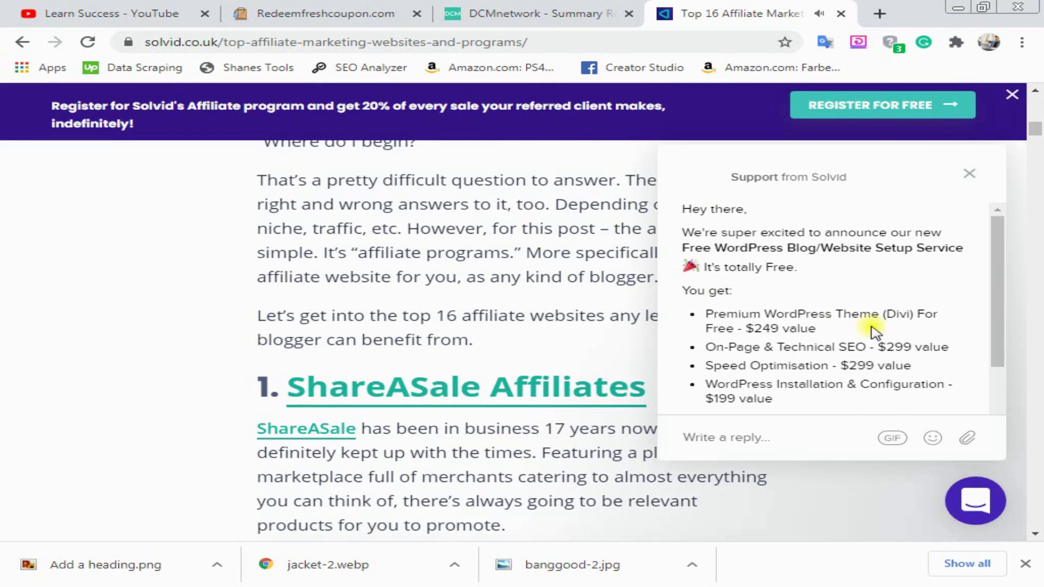
left_click(973, 175)
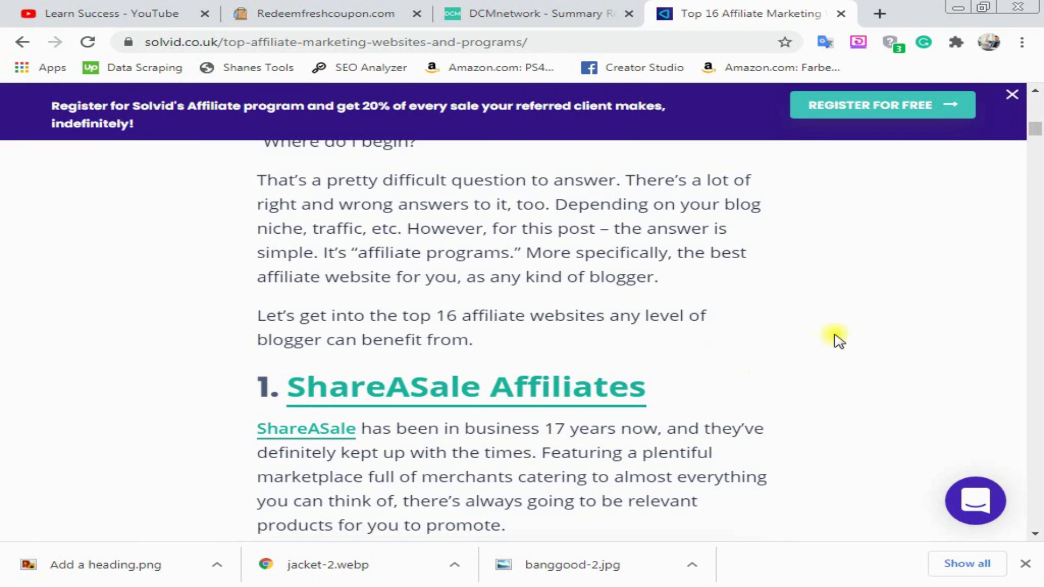
scroll(839, 341, "down", 6)
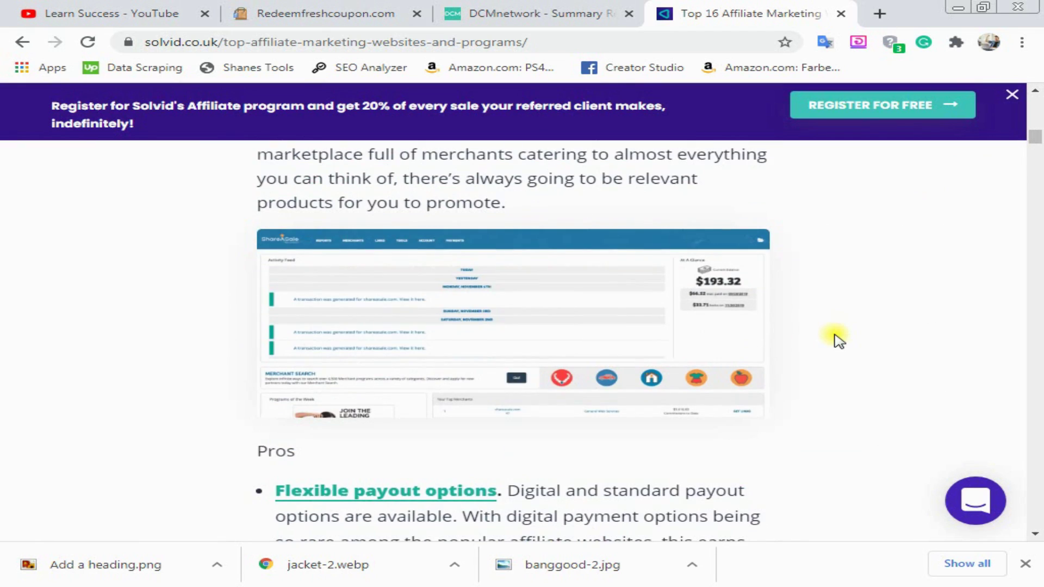
scroll(839, 341, "down", 5)
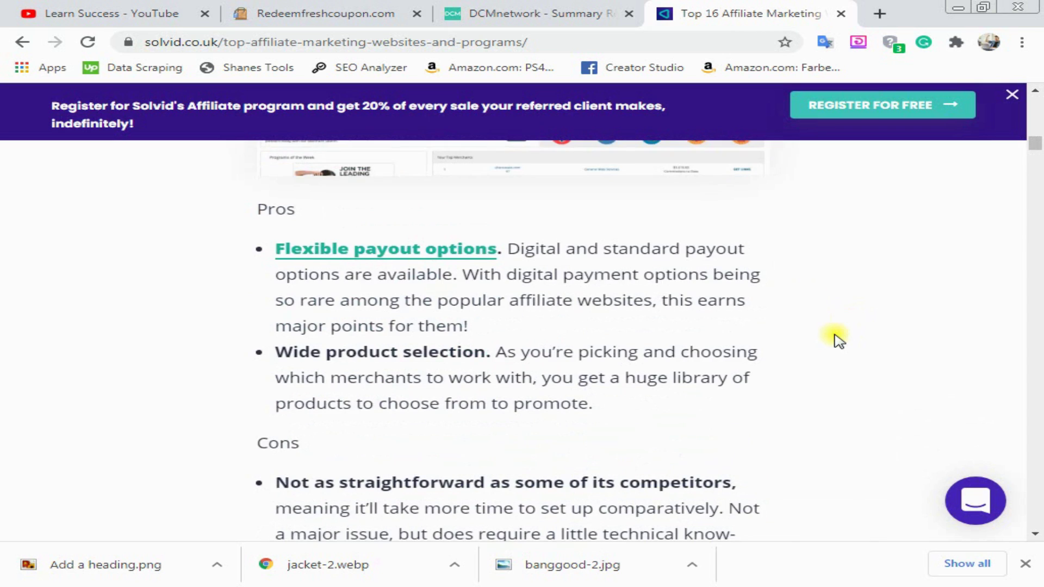
scroll(839, 341, "down", 3)
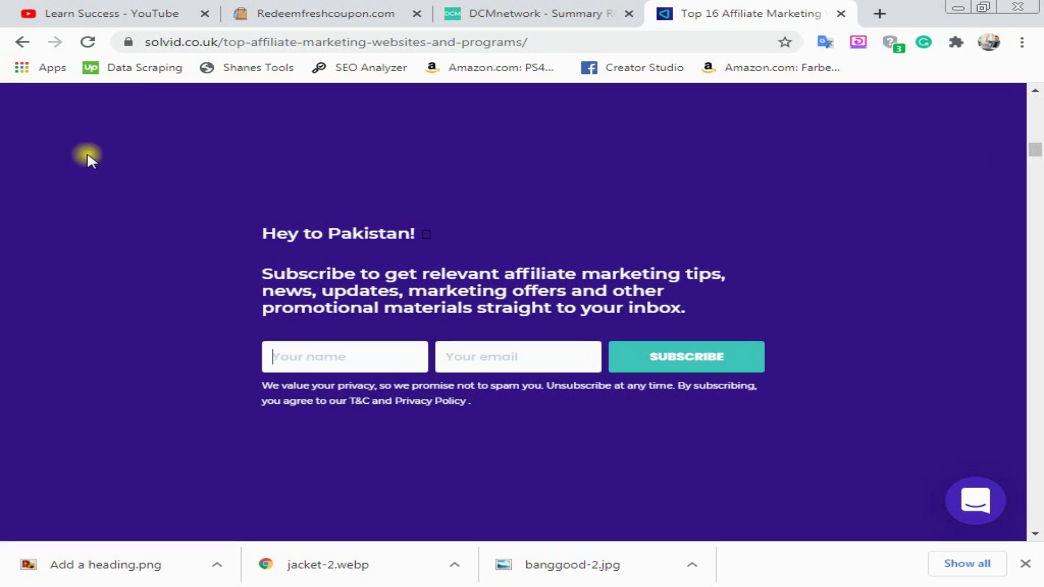
- Reopen the Top 16 article from the search results and review its program entries from ShareASale through Clickbank
left_click(22, 41)
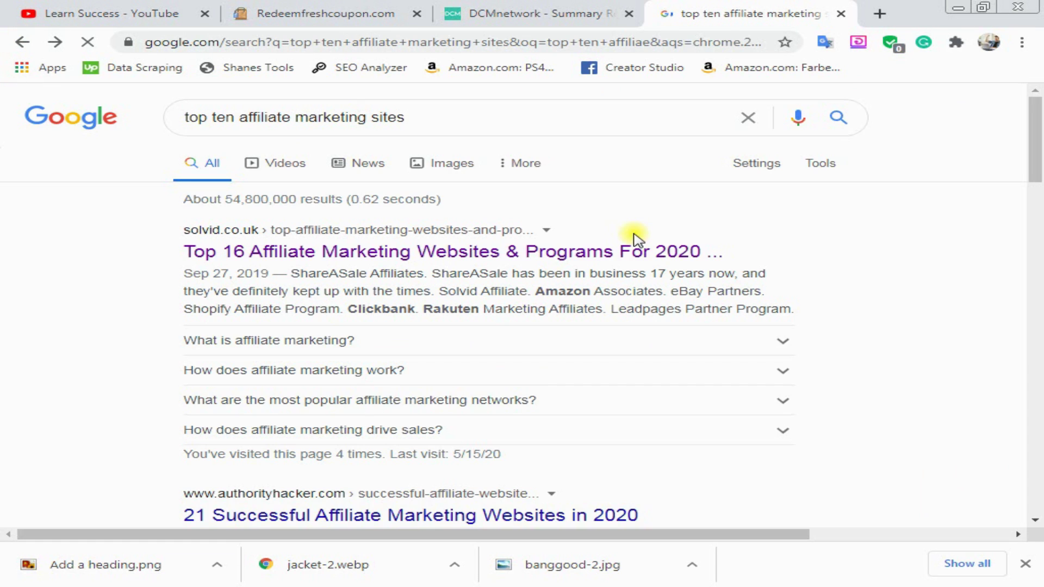
left_click(392, 251)
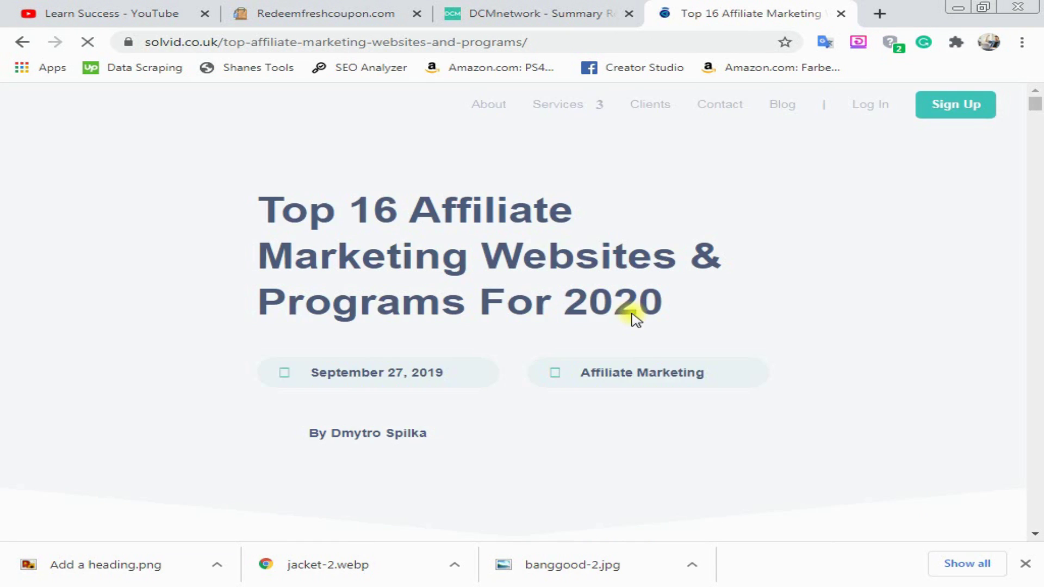
scroll(451, 370, "down", 5)
scroll(458, 374, "down", 10)
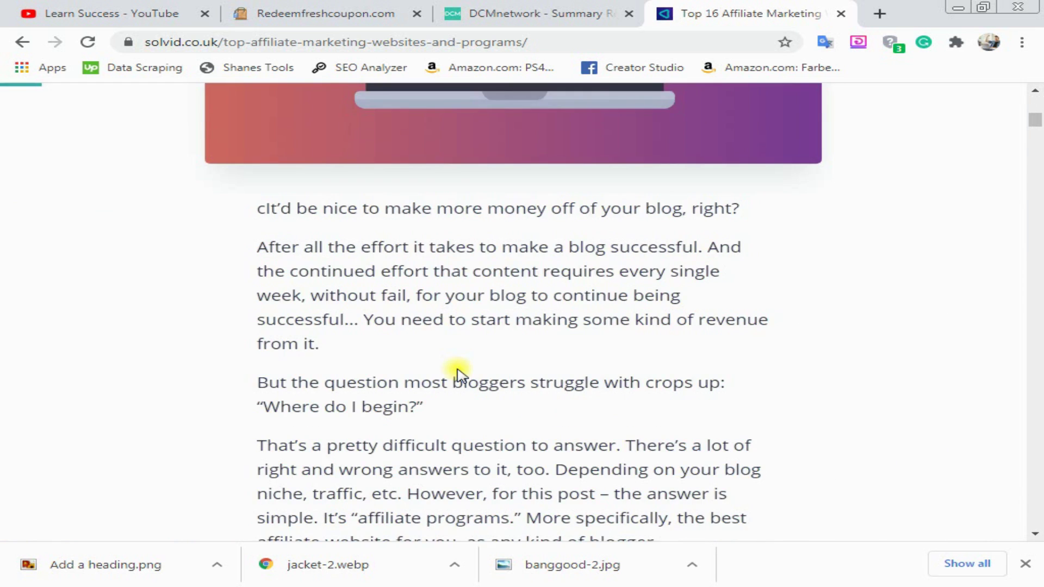
scroll(458, 375, "down", 10)
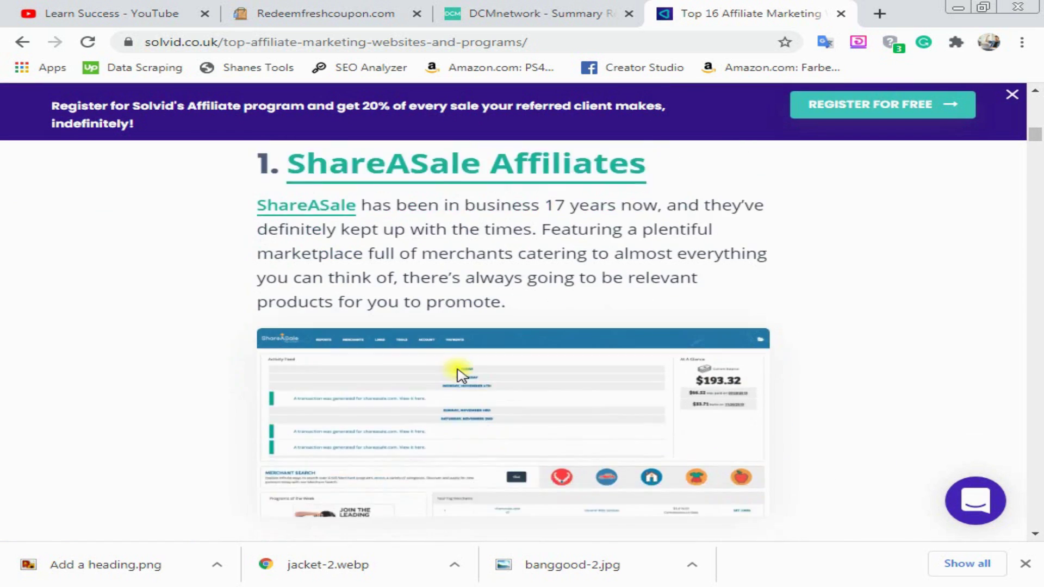
scroll(458, 370, "down", 4)
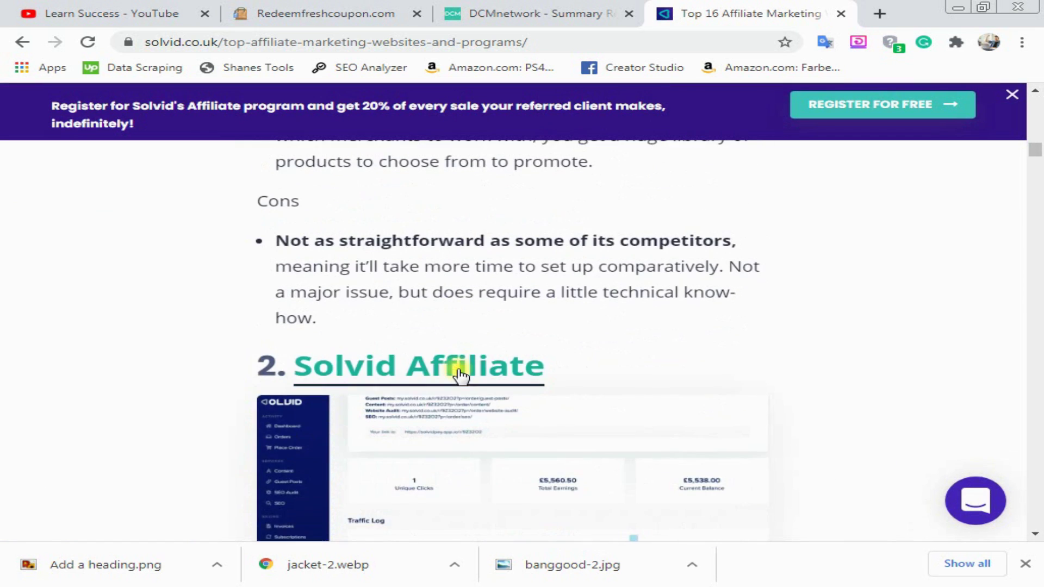
scroll(780, 375, "down", 7)
scroll(780, 375, "down", 6)
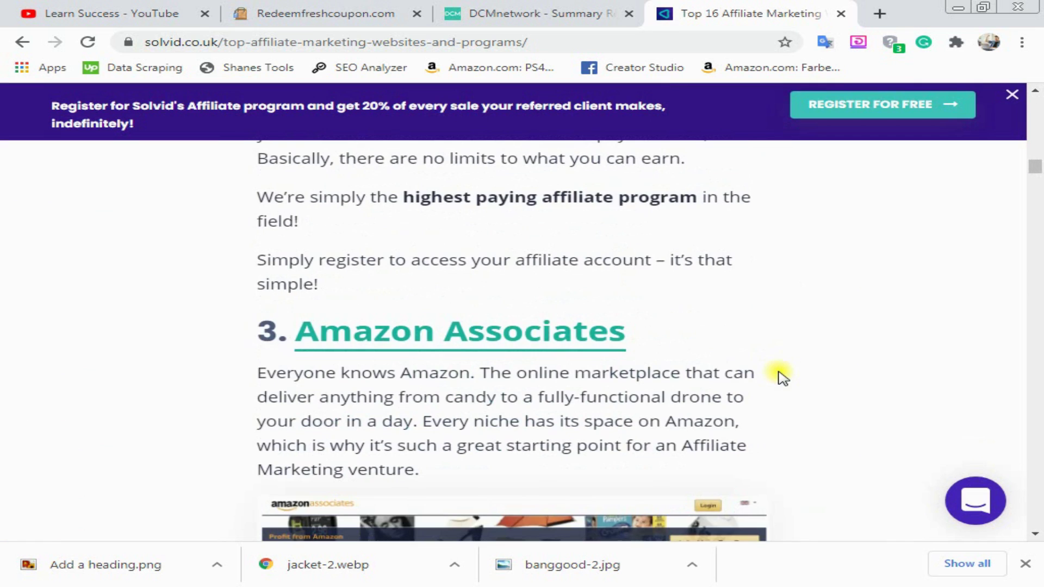
scroll(647, 354, "down", 15)
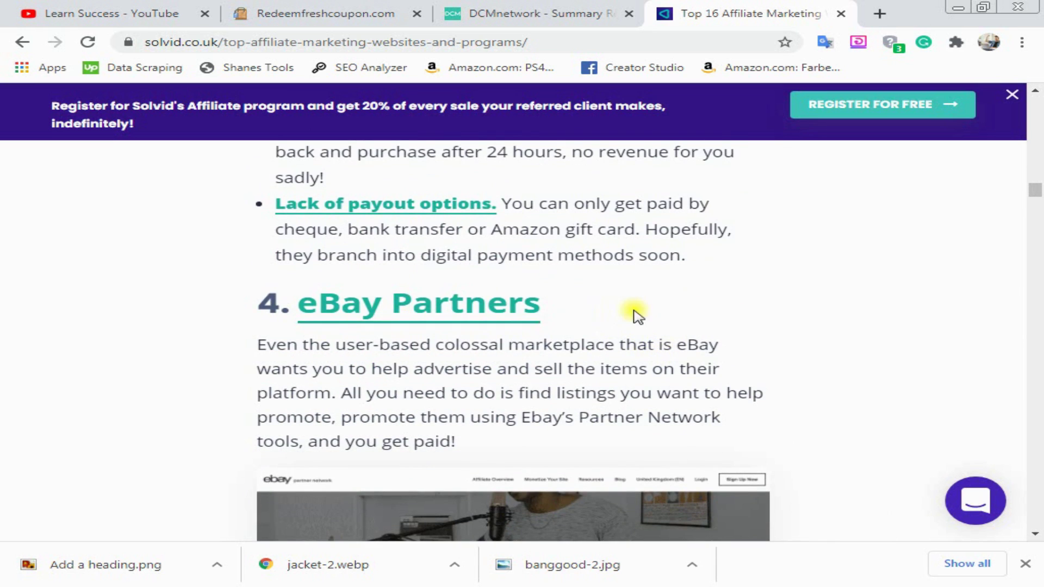
scroll(634, 310, "down", 7)
scroll(636, 314, "down", 9)
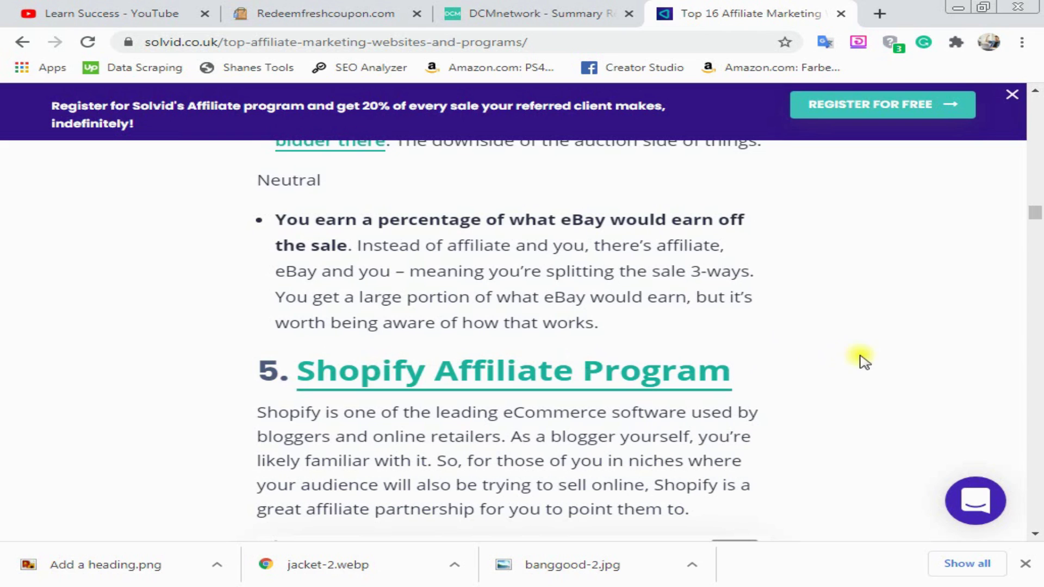
scroll(864, 362, "down", 15)
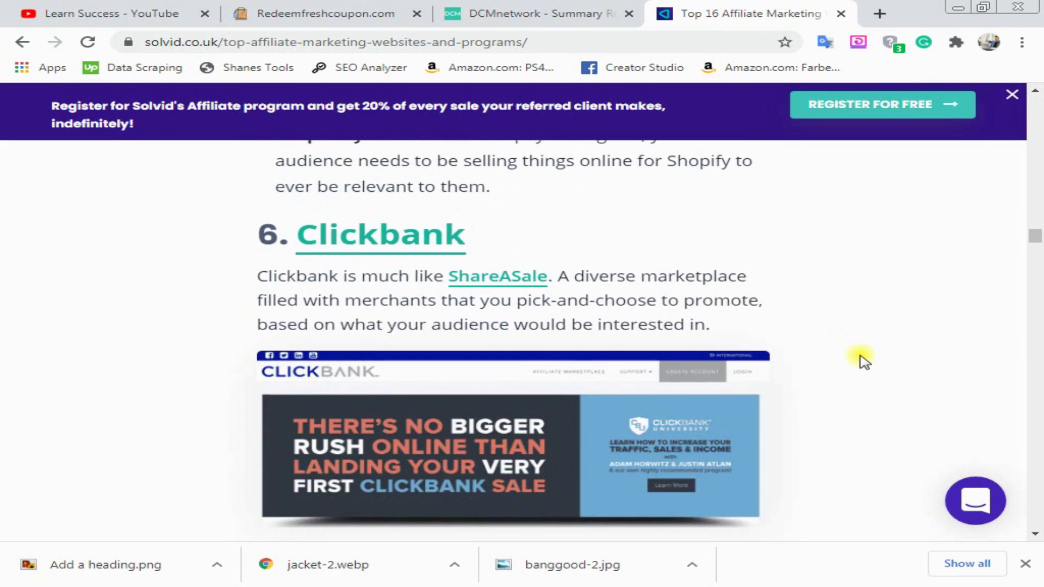
scroll(699, 268, "down", 5)
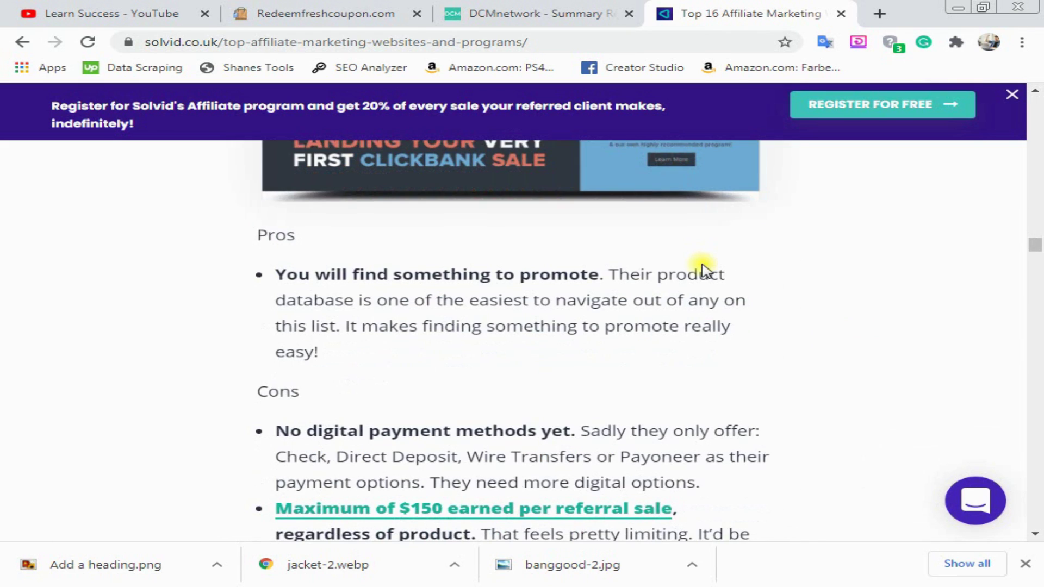
scroll(704, 271, "up", 6)
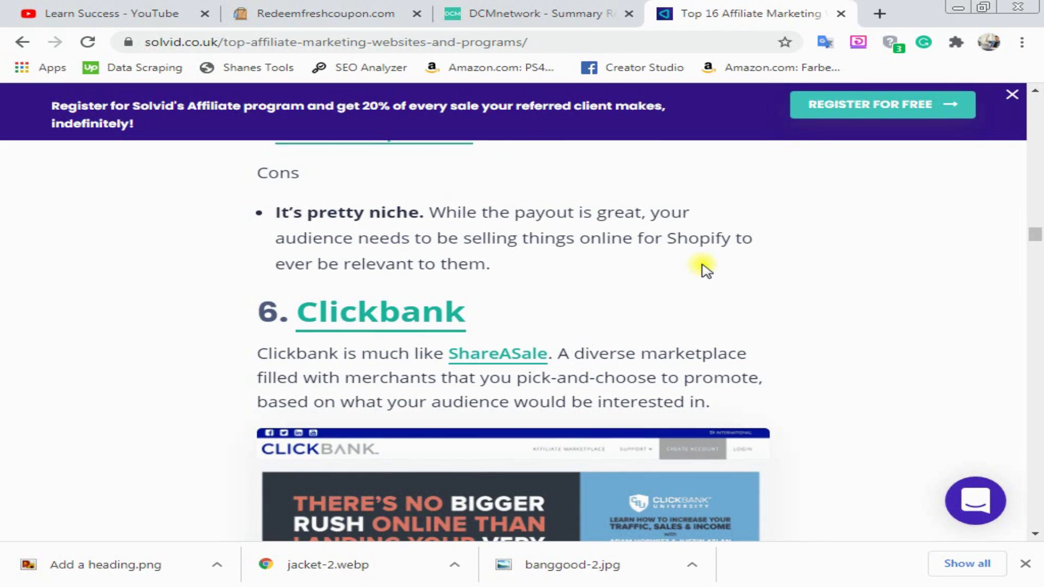
scroll(704, 265, "down", 12)
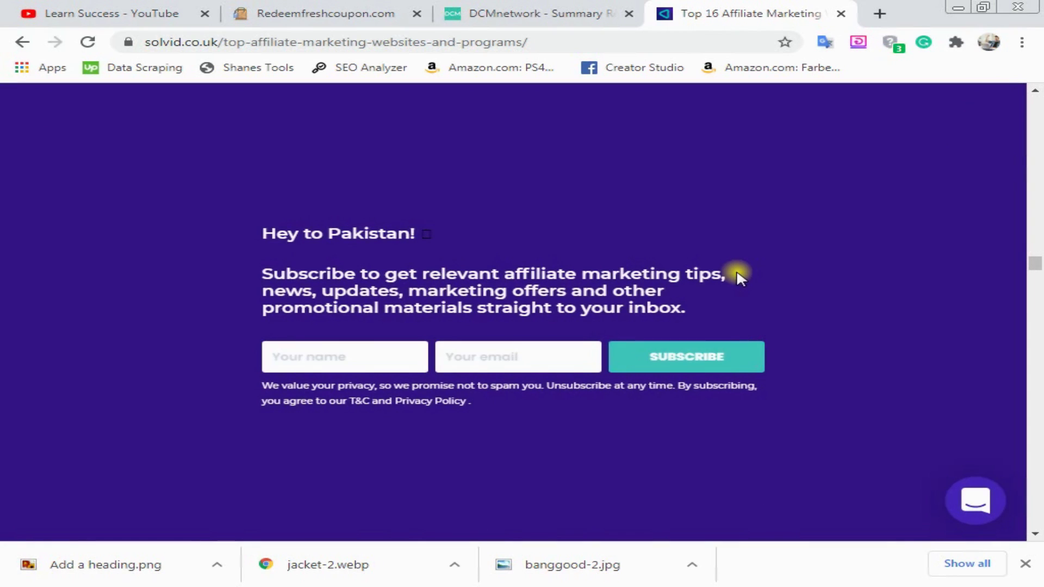
- Reload the Top 16 article from the search results and review its program entries from ShareASale through Leadpages
left_click(24, 44)
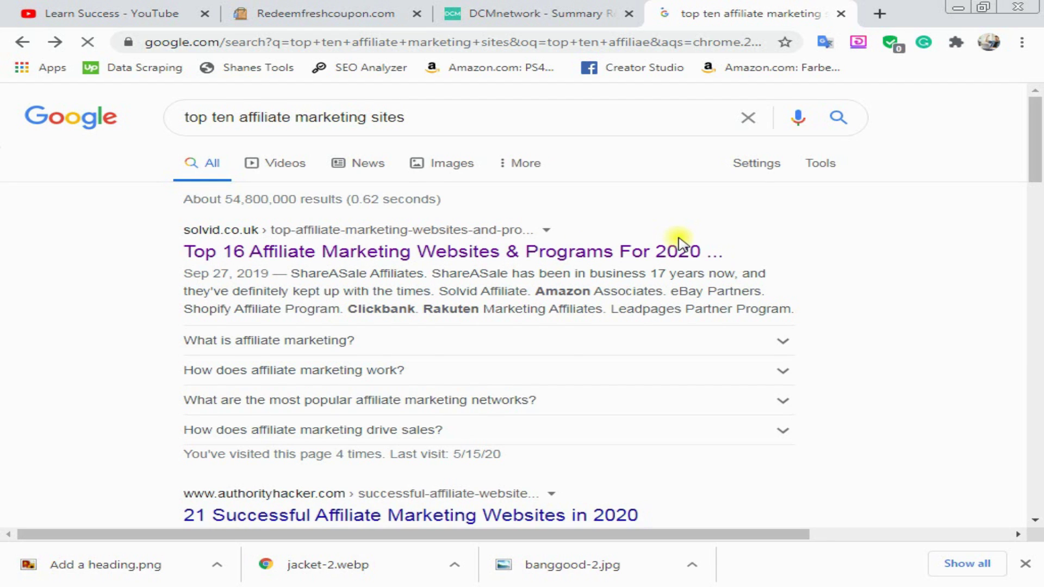
left_click(678, 240)
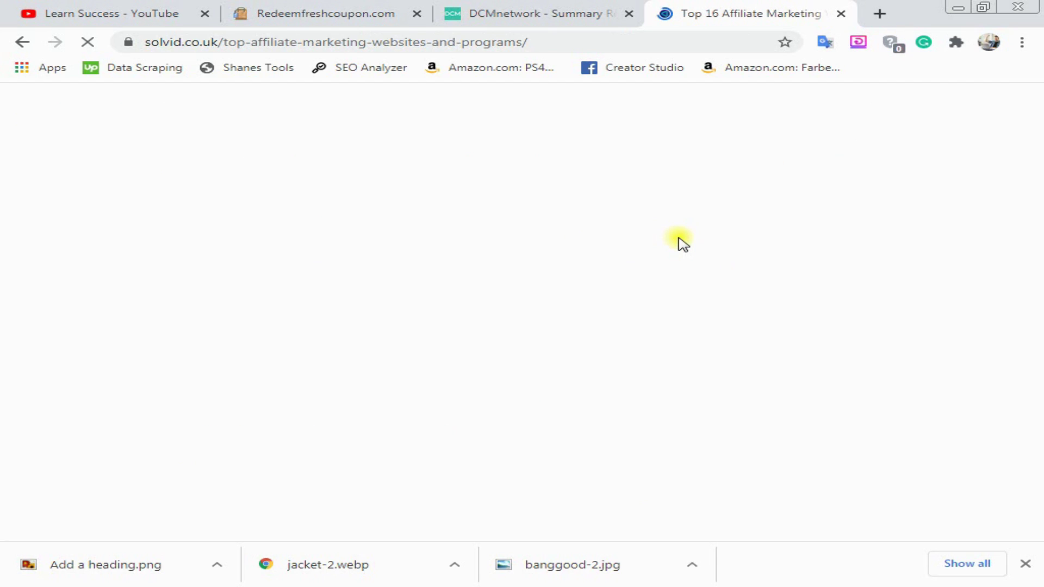
scroll(431, 269, "down", 12)
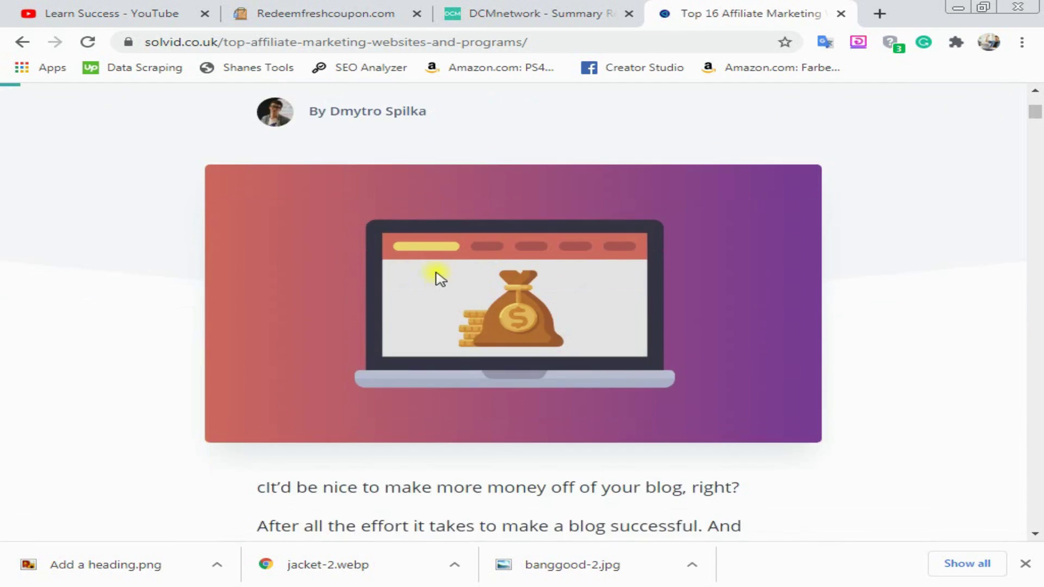
scroll(440, 287, "down", 15)
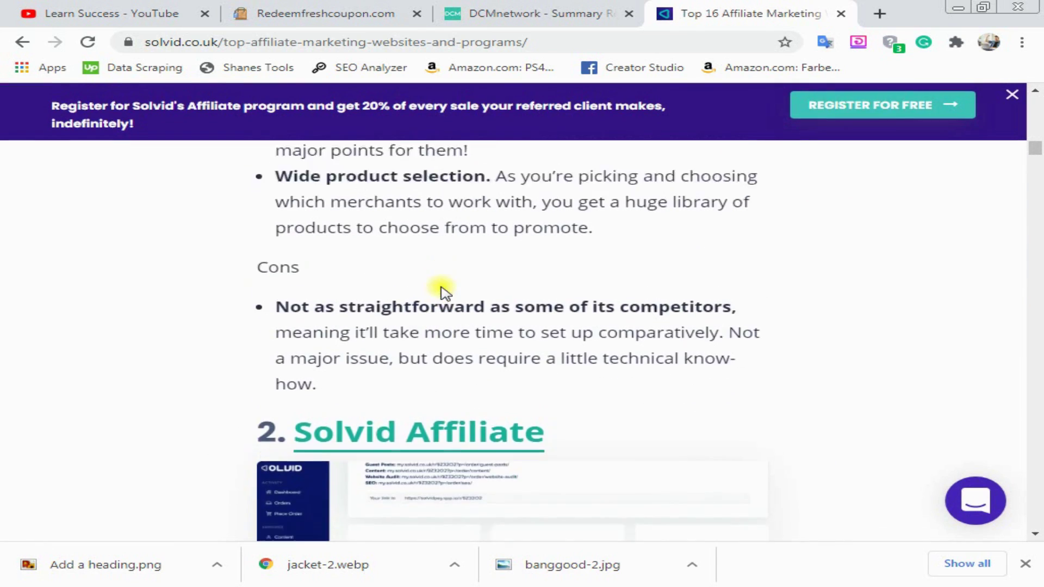
scroll(445, 293, "up", 6)
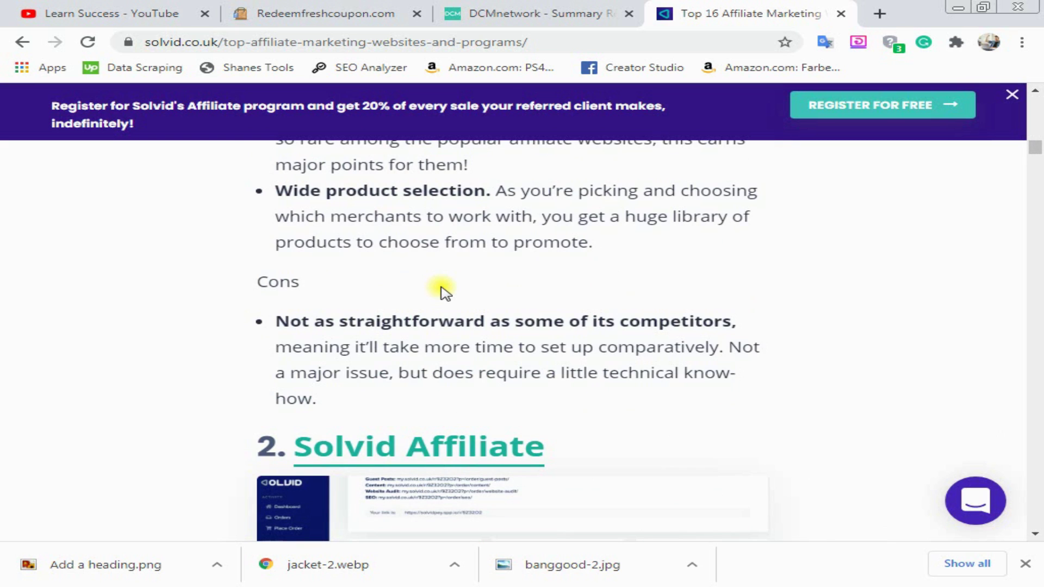
scroll(442, 287, "down", 18)
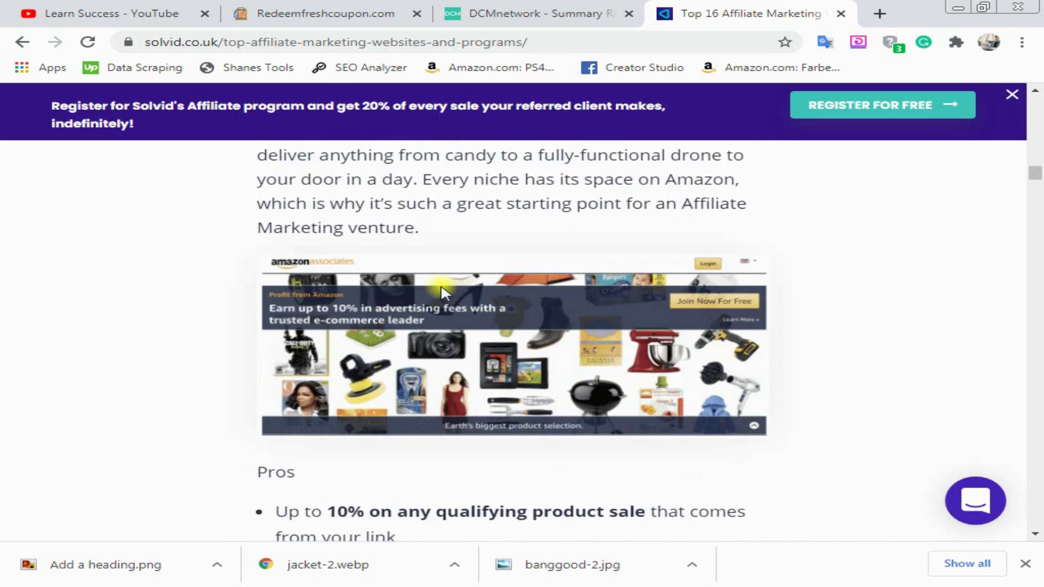
scroll(443, 287, "down", 7)
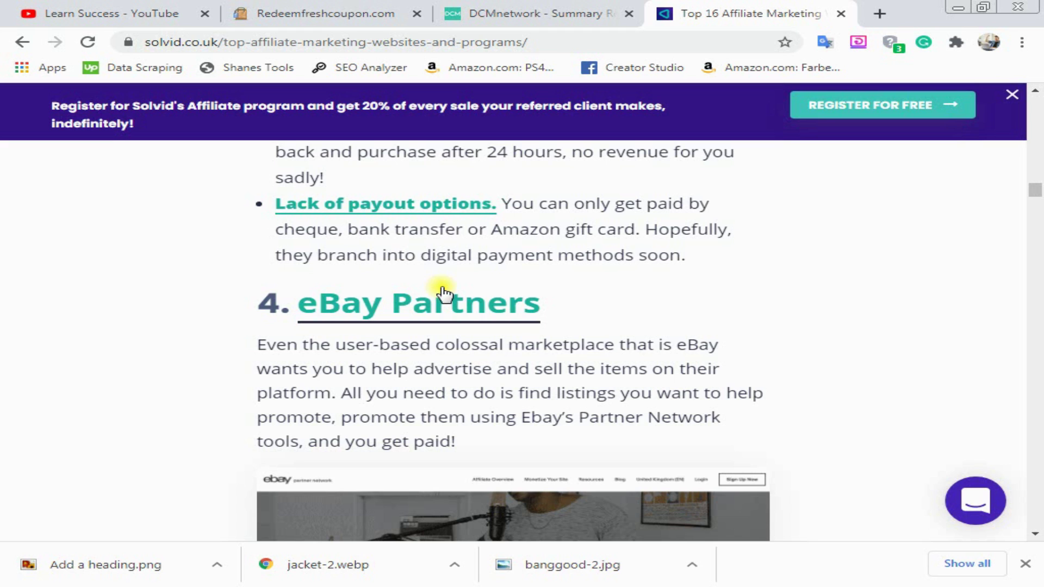
scroll(143, 323, "down", 9)
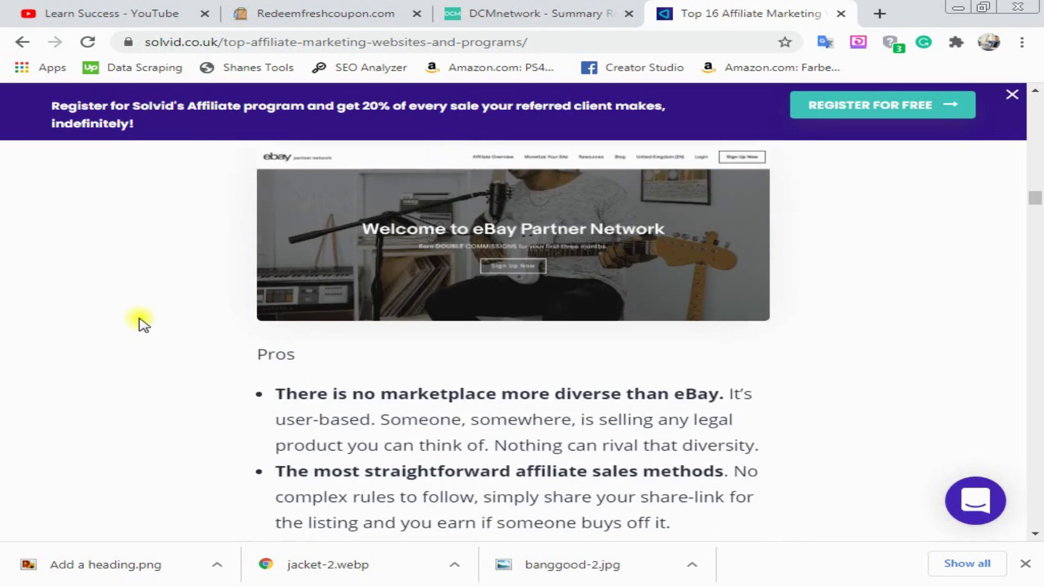
scroll(143, 323, "down", 12)
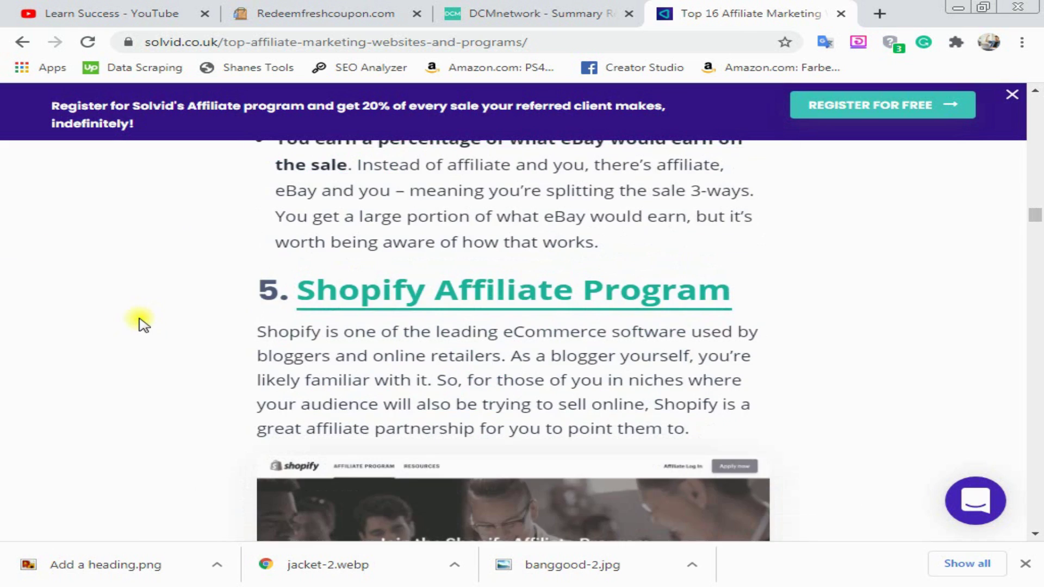
scroll(143, 324, "down", 5)
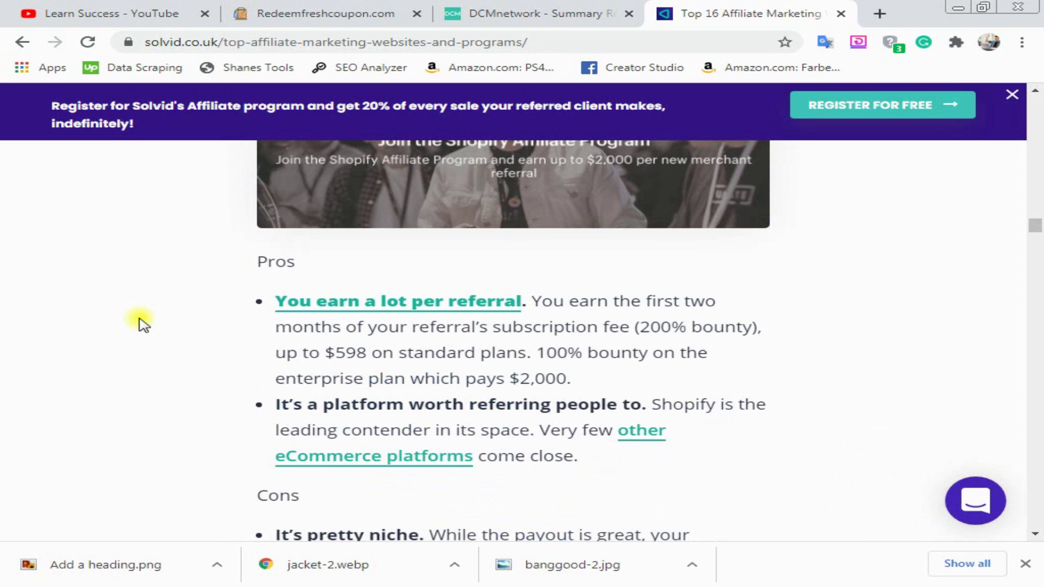
scroll(143, 323, "down", 14)
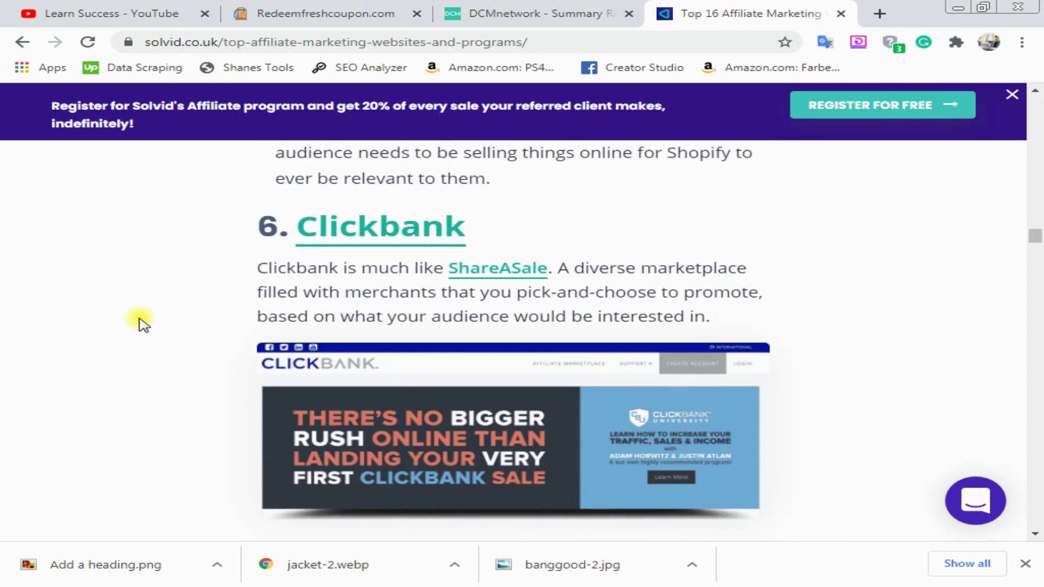
scroll(143, 323, "down", 4)
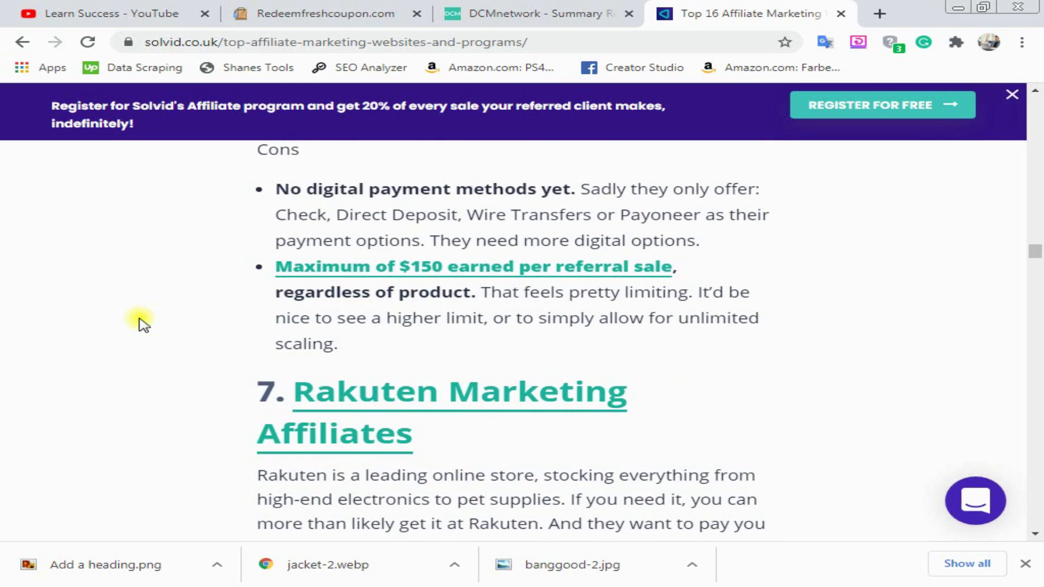
scroll(143, 324, "down", 20)
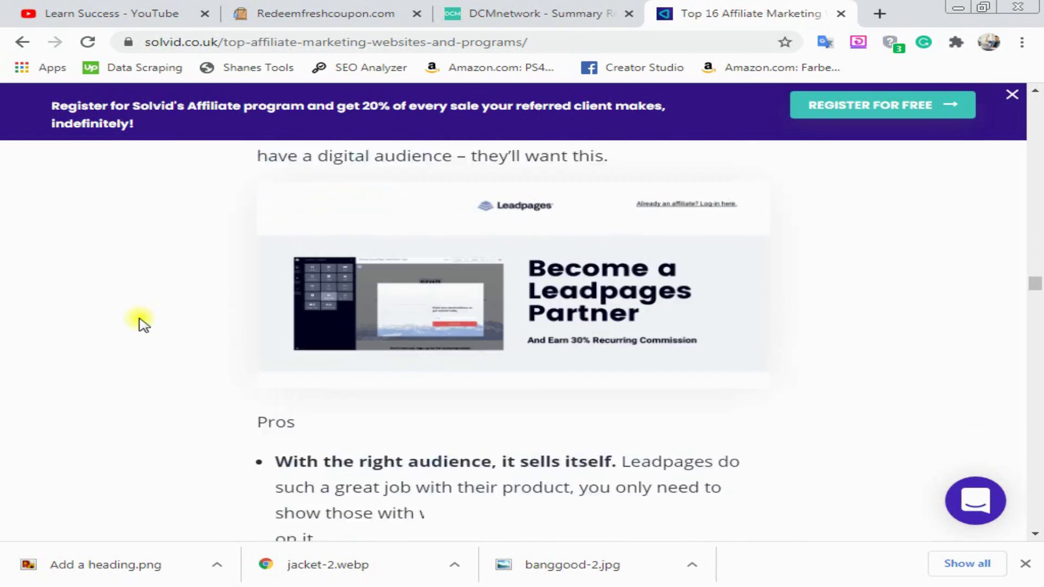
scroll(143, 323, "down", 1)
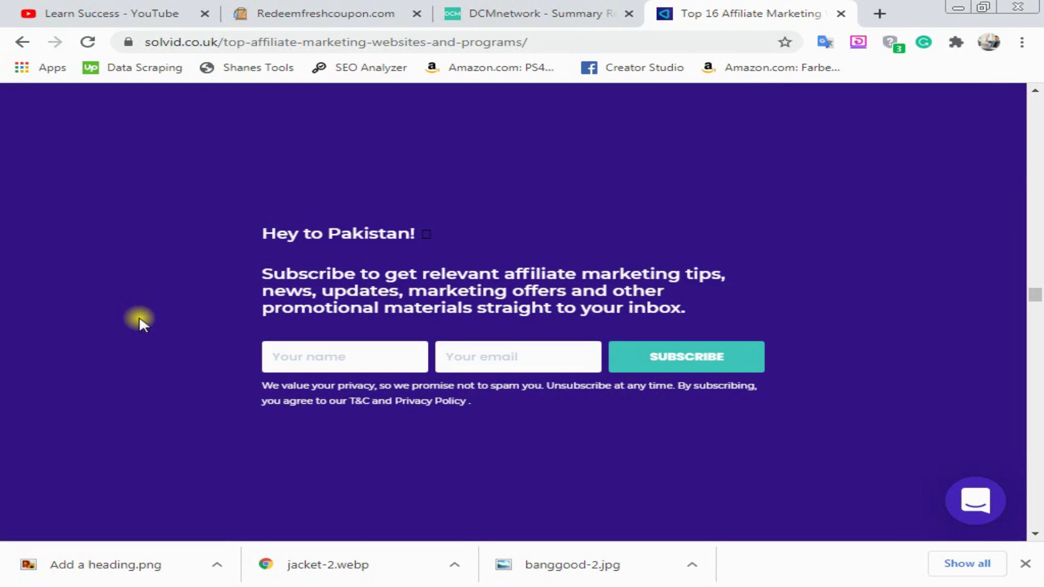
- Leave the article, bring up the DCMnetwork publisher dashboard, and close the "top ten affiliate marketing sites" search page
left_click(22, 41)
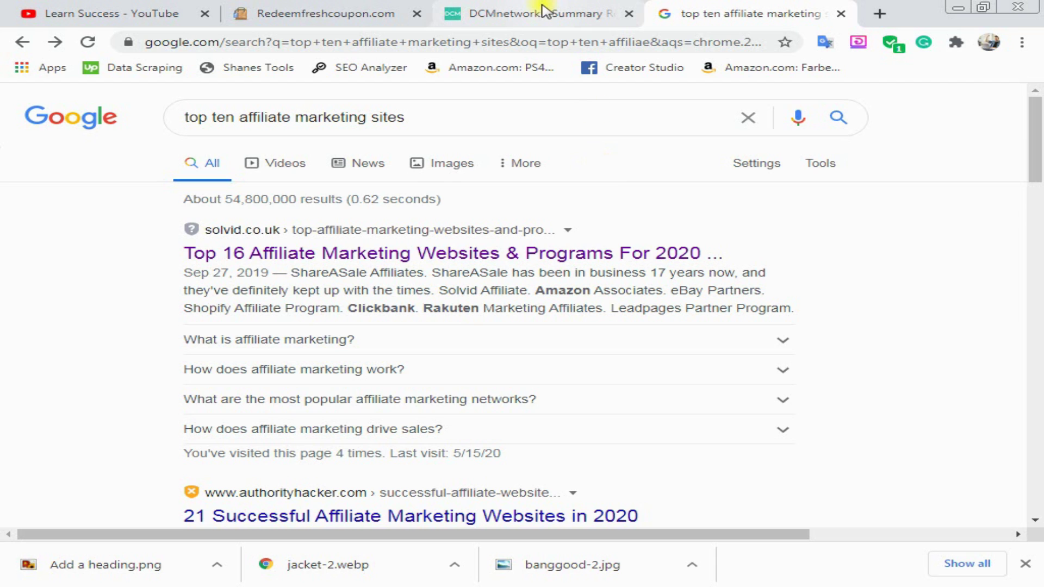
left_click(543, 10)
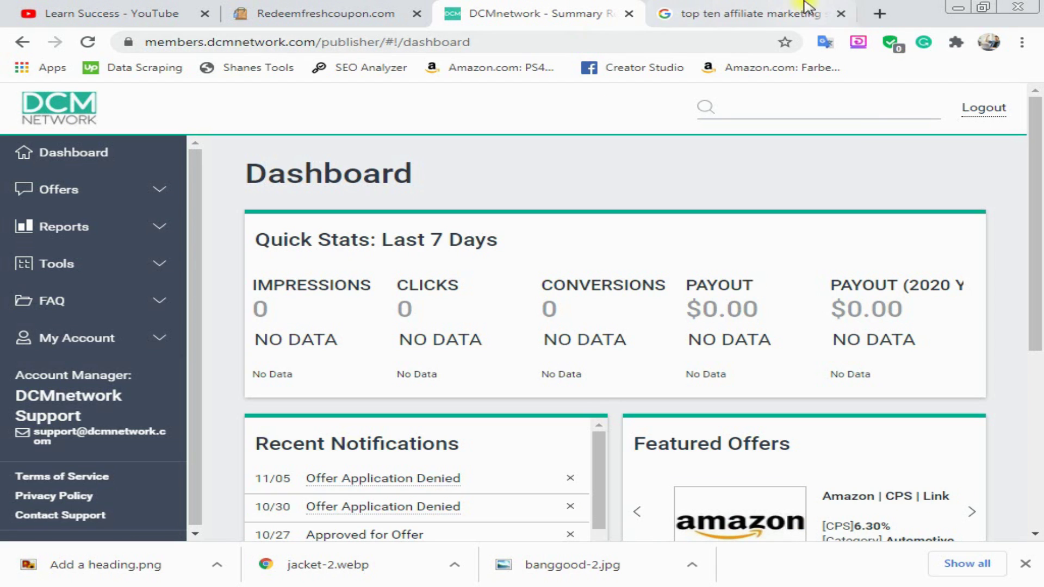
left_click(841, 14)
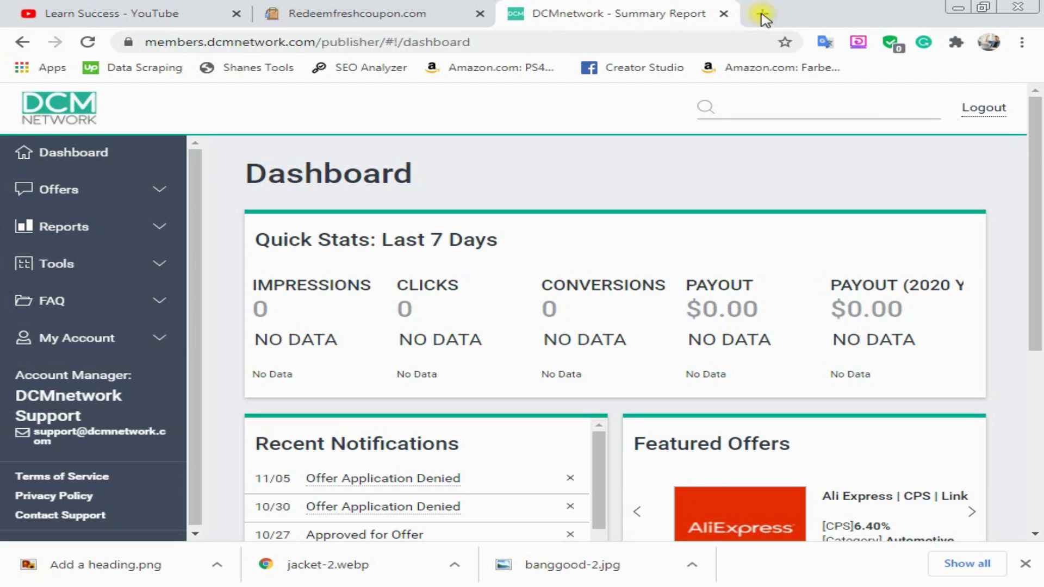
- Search Google in a new tab for the suggested query "dcmnetwork affiliate"
left_click(760, 15)
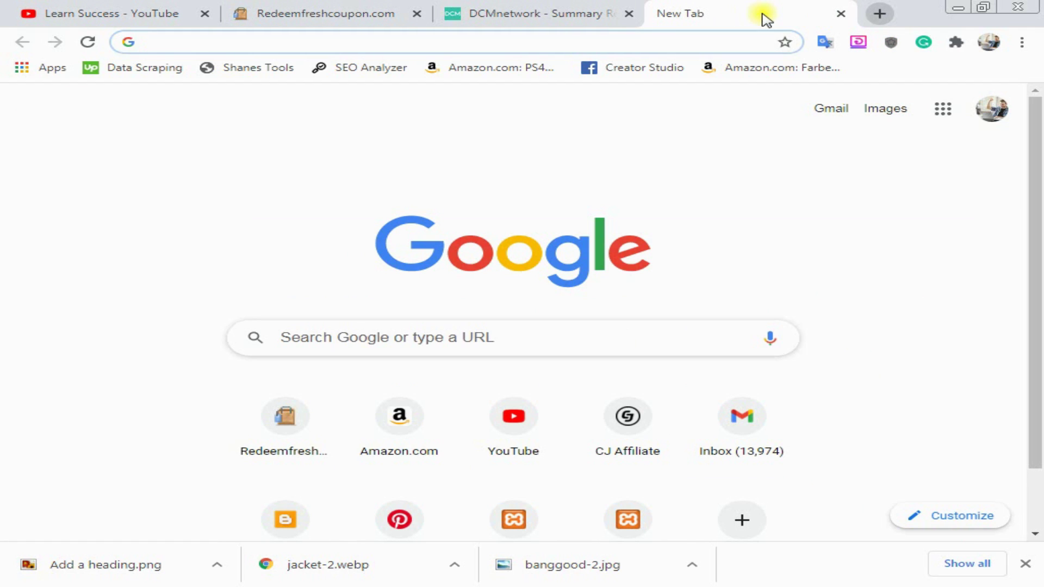
type("dcmnetworks")
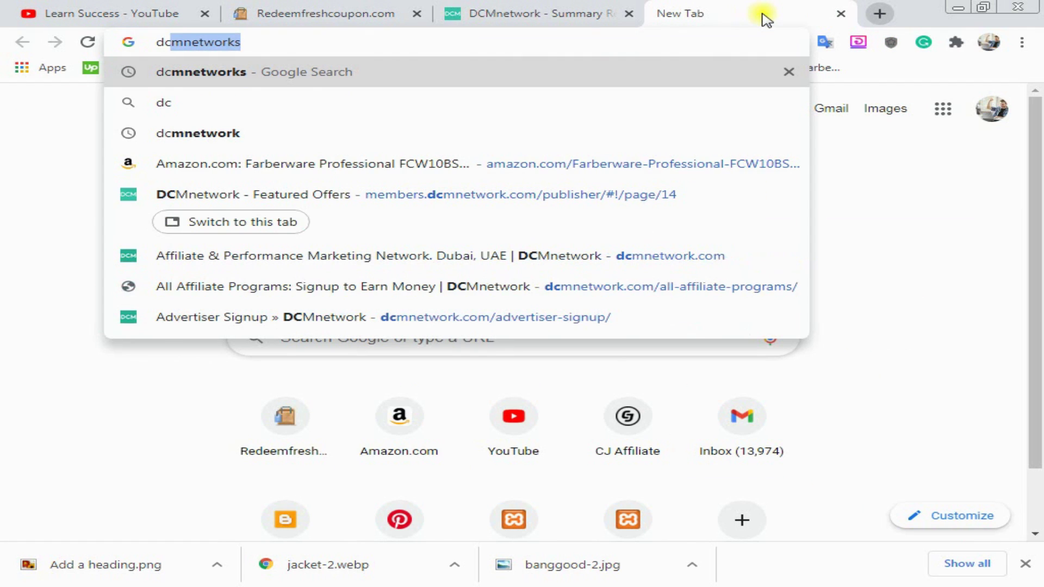
key("Right")
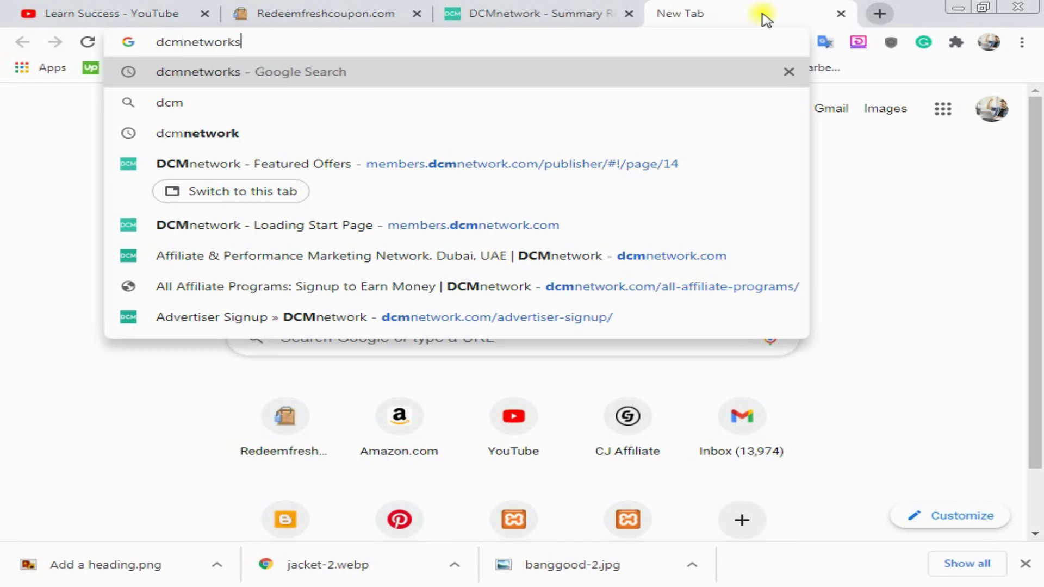
type("a")
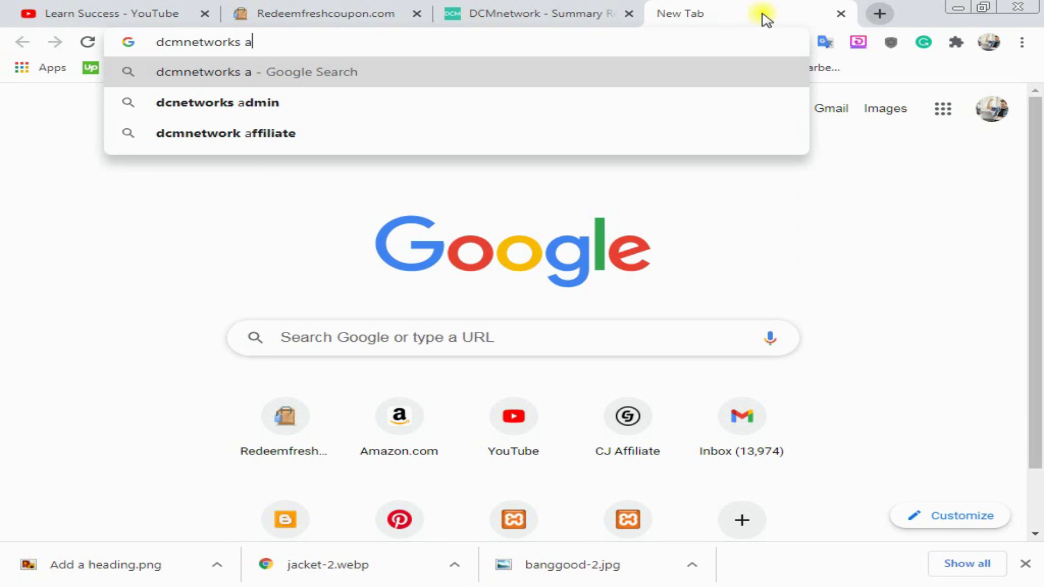
key("Down")
key("Down")
key("Return")
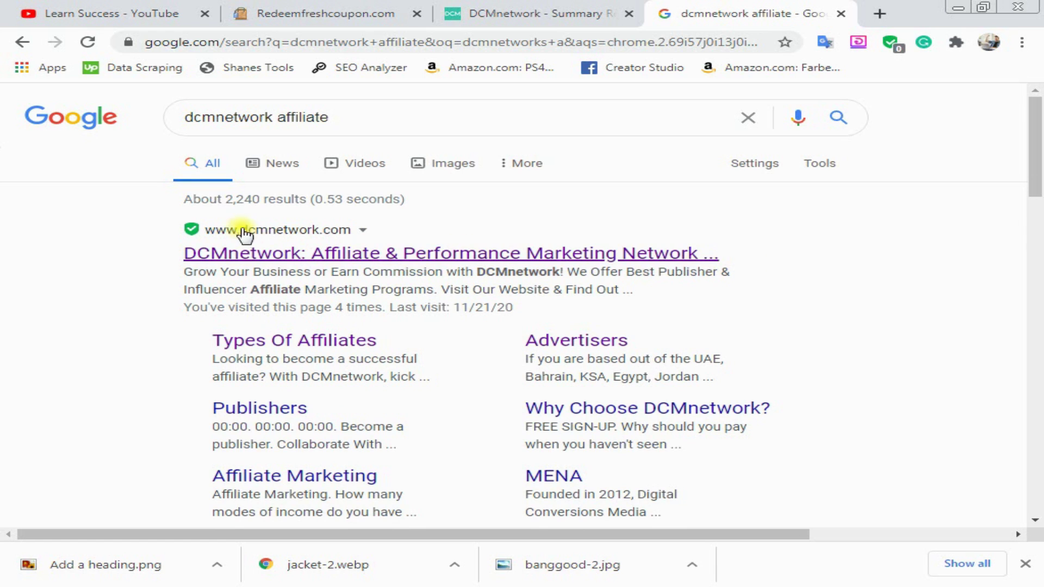
- Open the dcmnetwork.com search result and look over its homepage, including the publisher and advertiser options and top advertisers
left_click(270, 262)
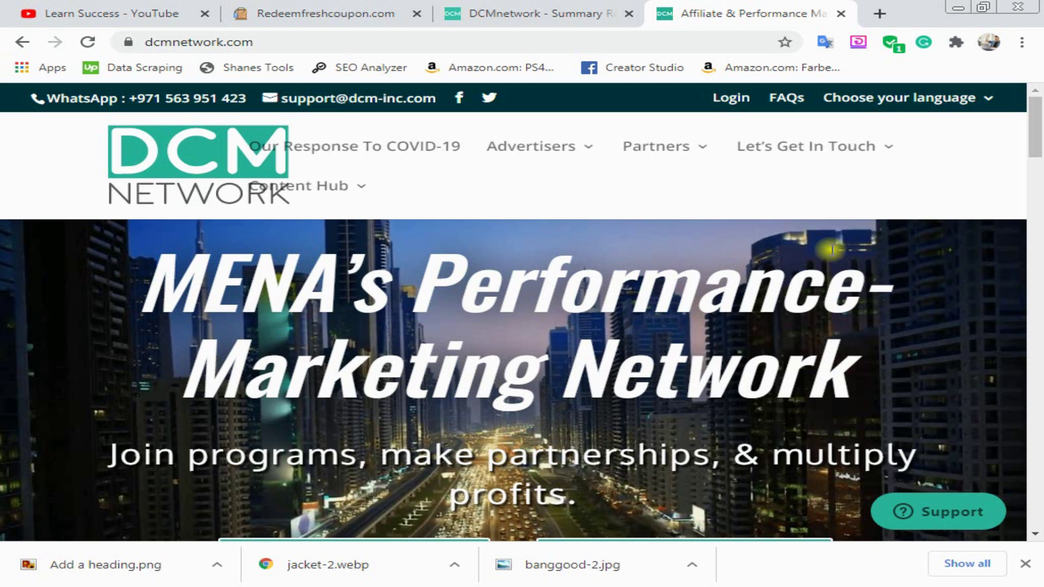
scroll(924, 206, "down", 3)
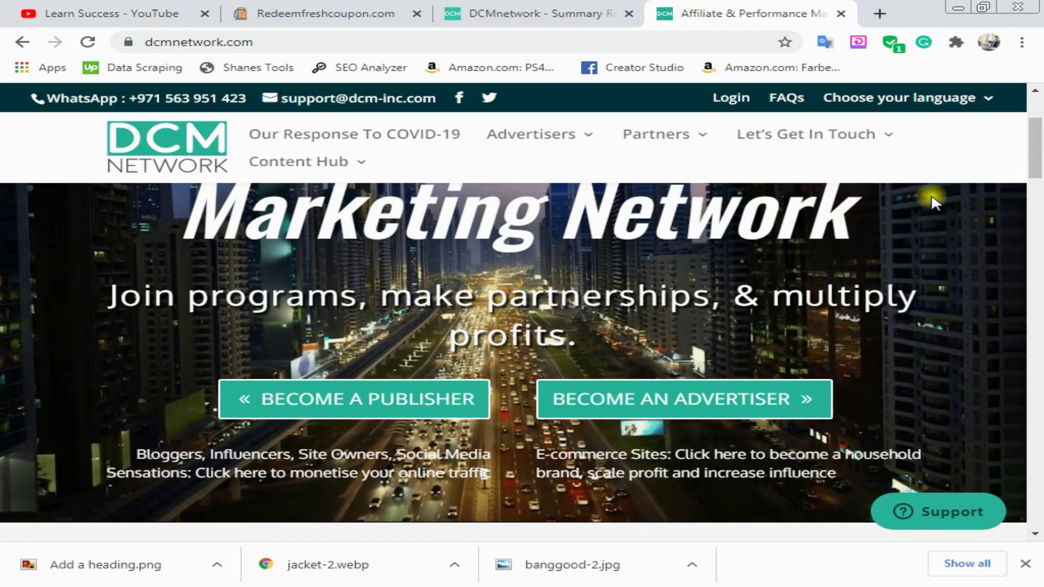
scroll(934, 203, "down", 10)
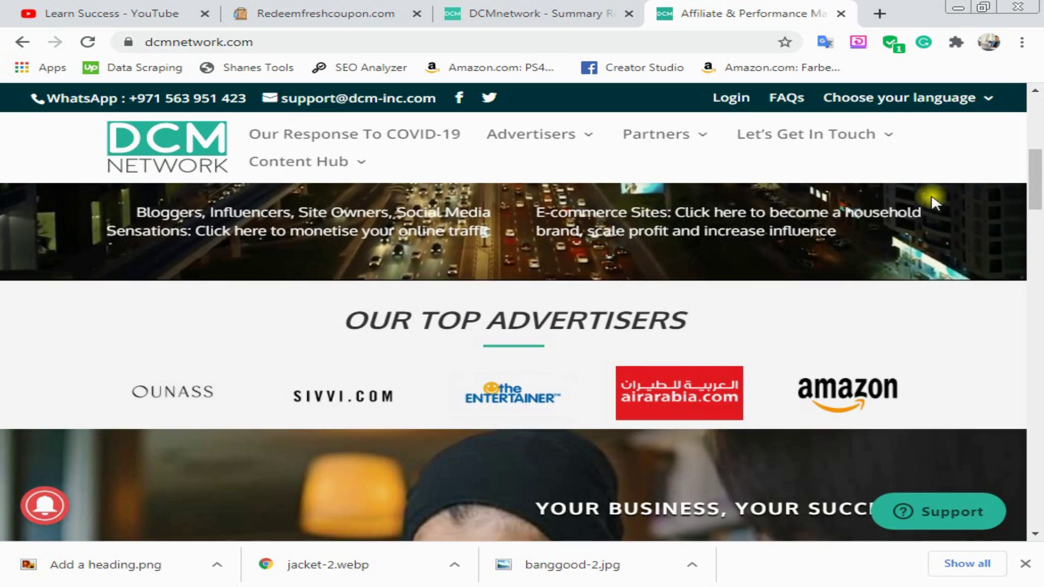
scroll(934, 202, "up", 13)
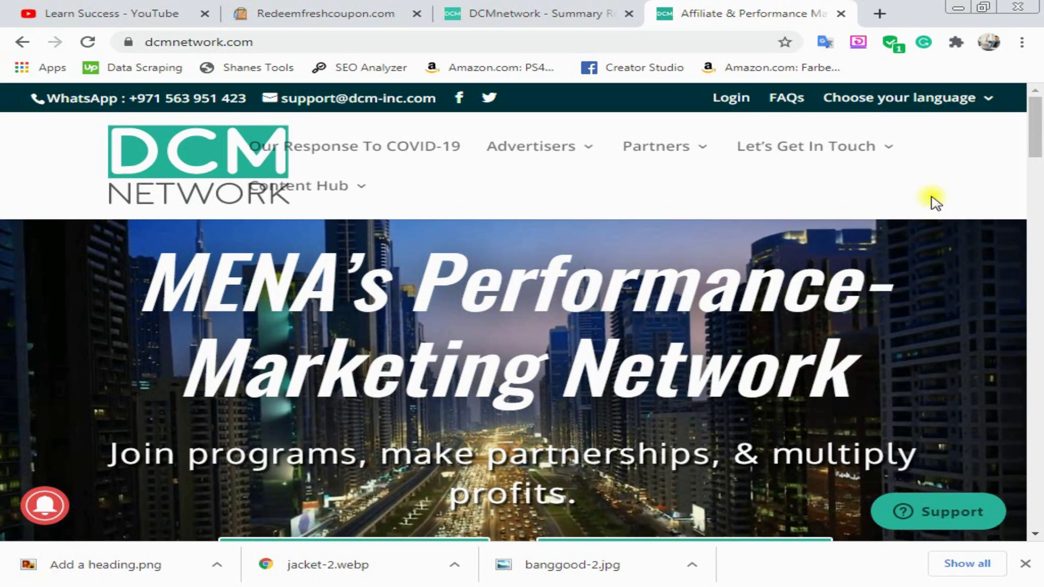
scroll(934, 202, "down", 1)
scroll(934, 202, "up", 1)
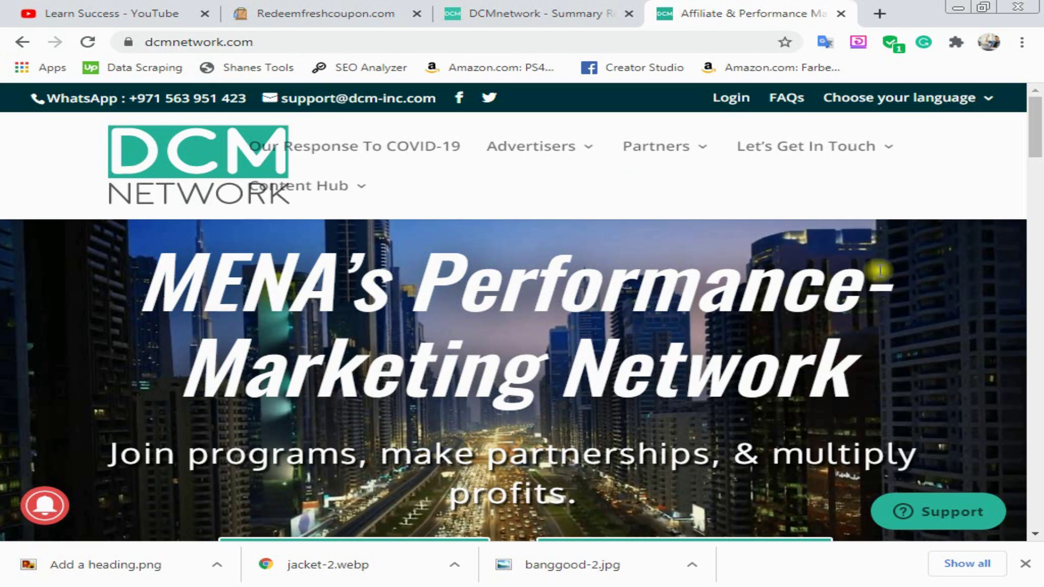
- Open the Join DCMnetwork page for advertisers and switch from it to the Sign-Up as Affiliate form
key("alt+Left")
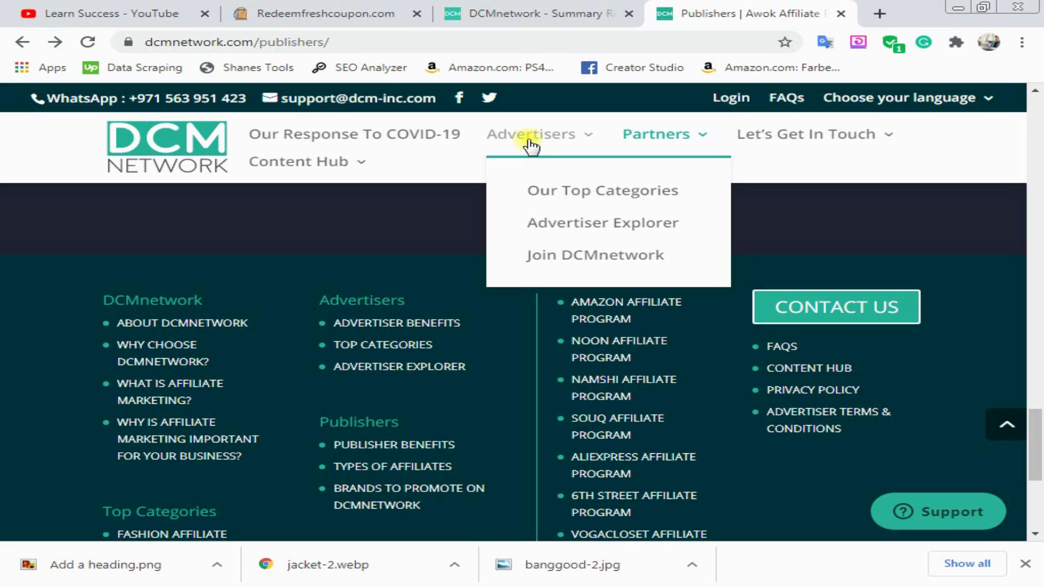
left_click(585, 260)
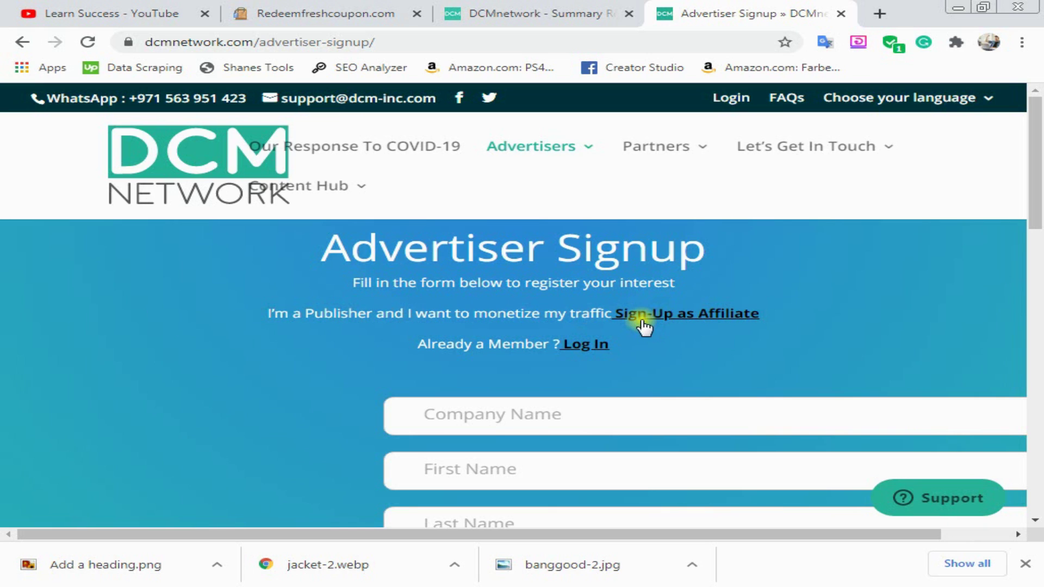
left_click(698, 314)
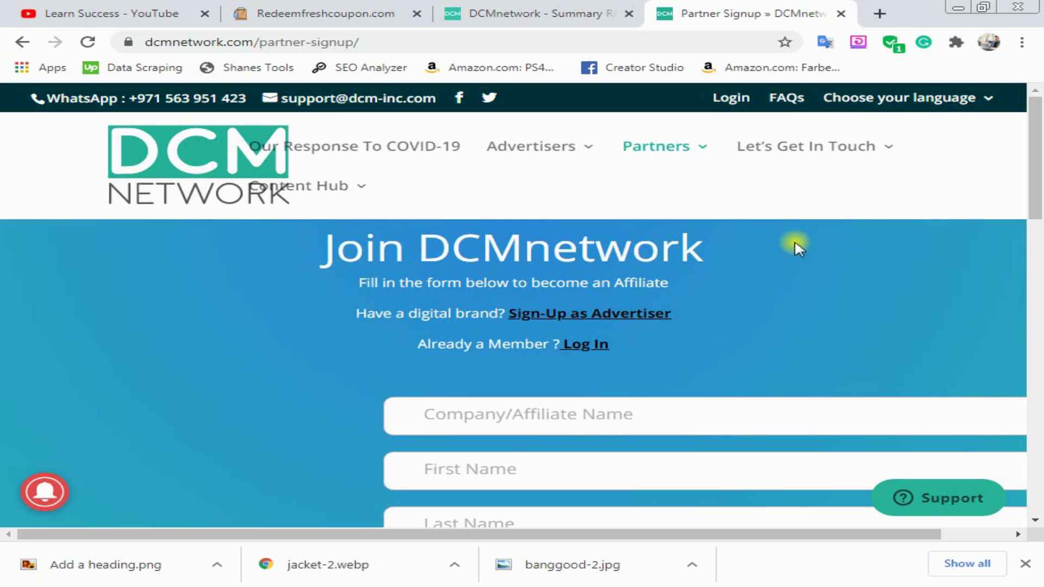
- Examine the affiliate signup form's fields, from Company/Affiliate Name to Website and the reCAPTCHA check
scroll(816, 272, "down", 5)
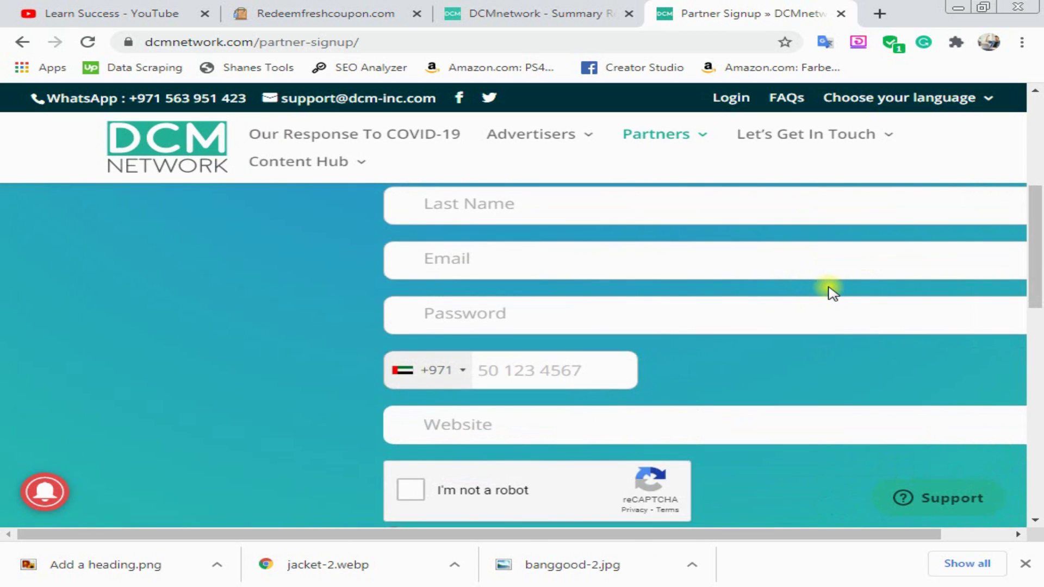
scroll(832, 292, "up", 3)
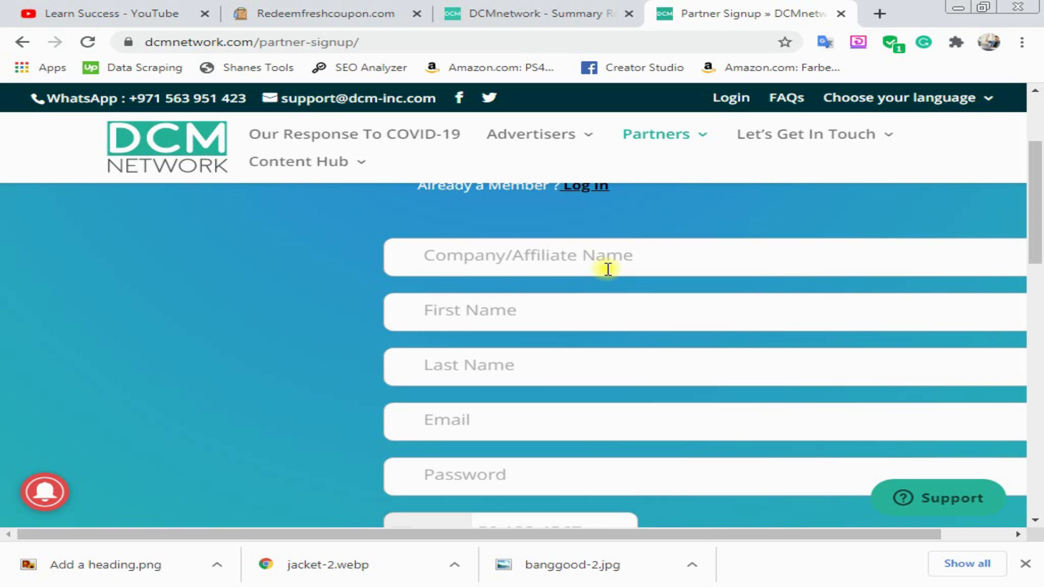
scroll(608, 269, "down", 1)
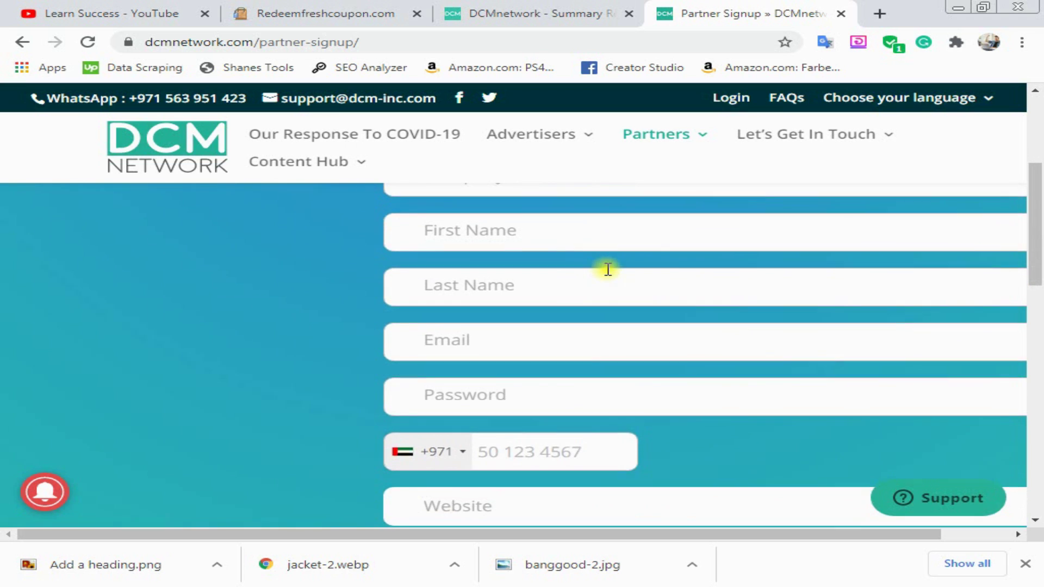
scroll(607, 269, "up", 1)
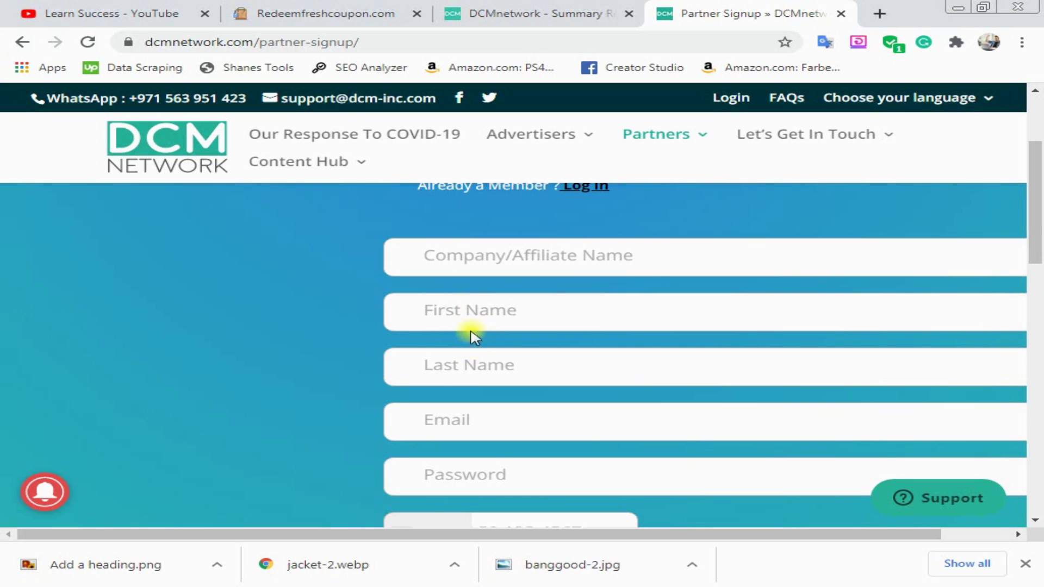
scroll(477, 372, "down", 1)
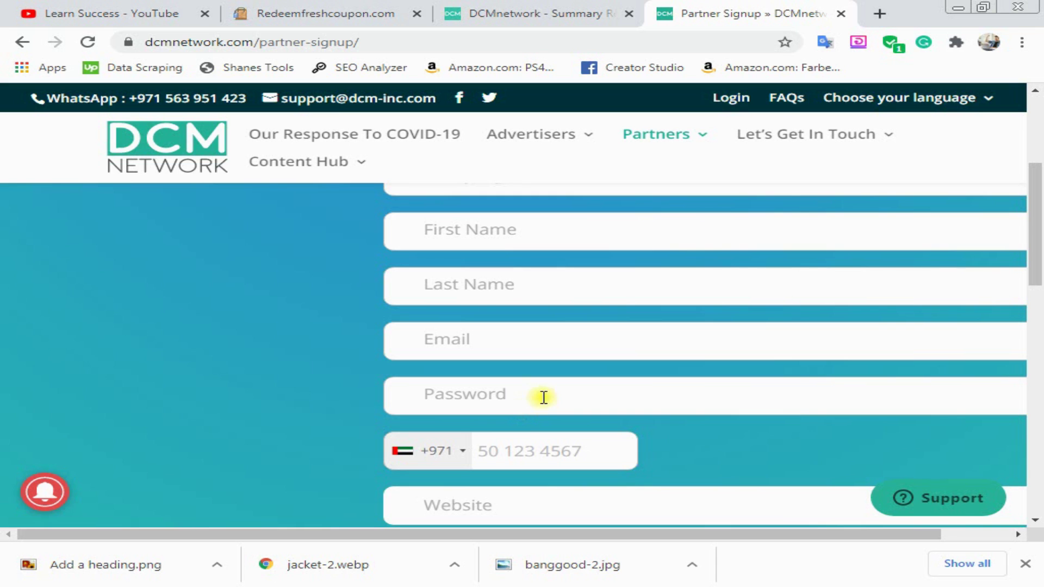
- Review the rest of the affiliate signup form, including the reCAPTCHA check, the Terms and Conditions consent and the Sign Up option
scroll(543, 397, "down", 2)
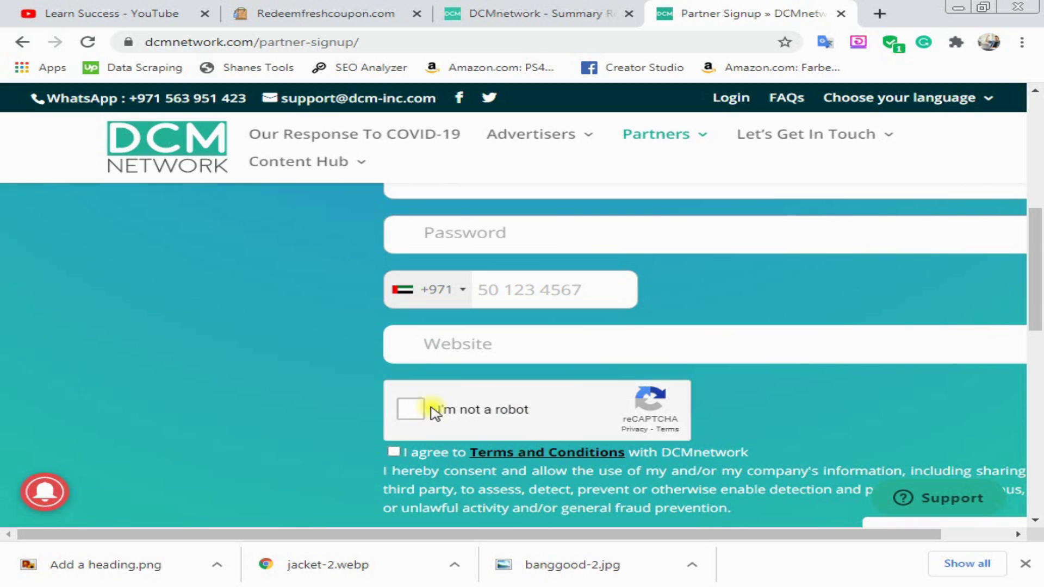
scroll(865, 395, "down", 3)
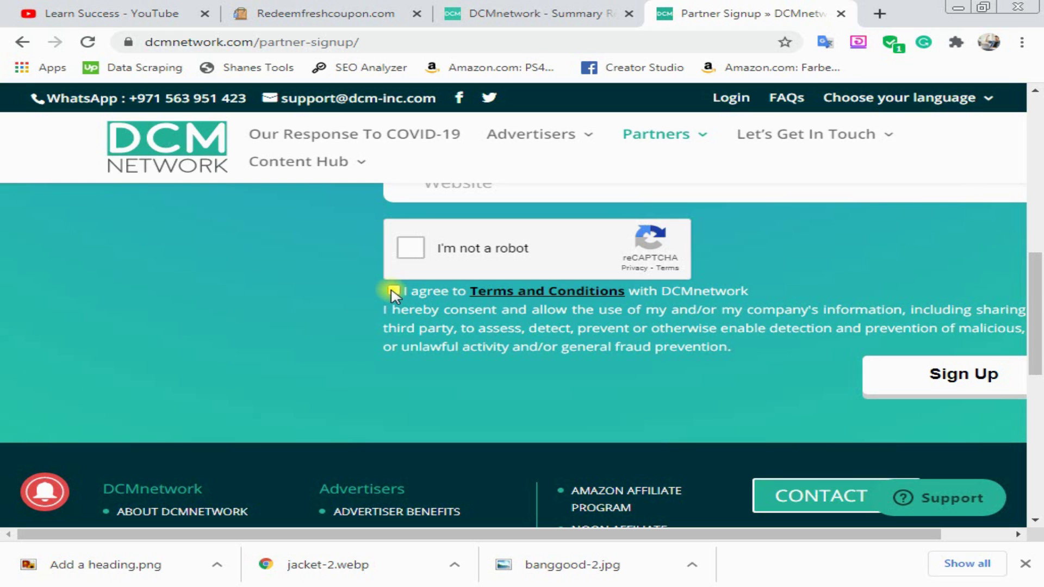
left_click(947, 375)
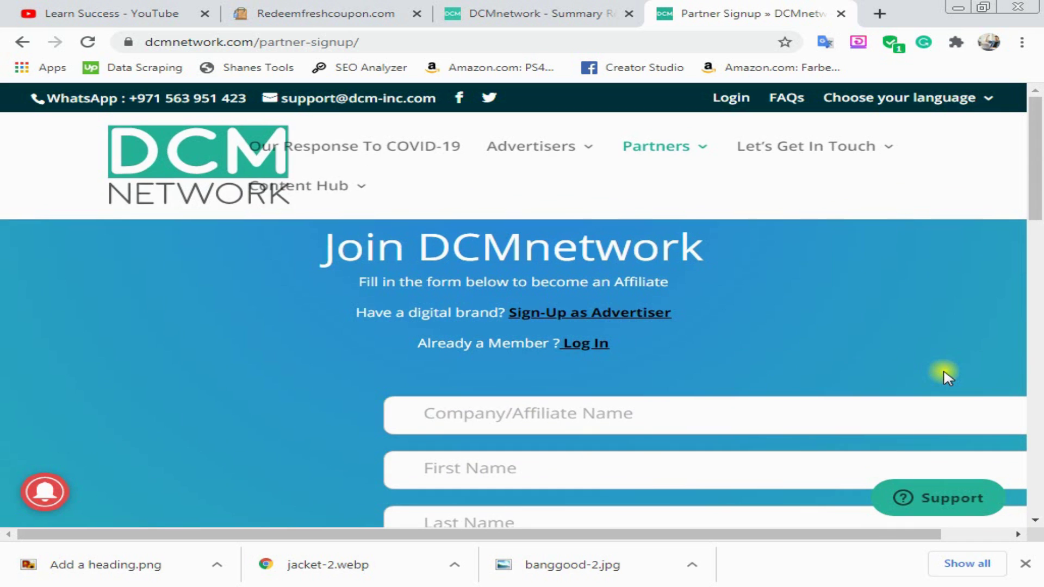
scroll(947, 375, "down", 1)
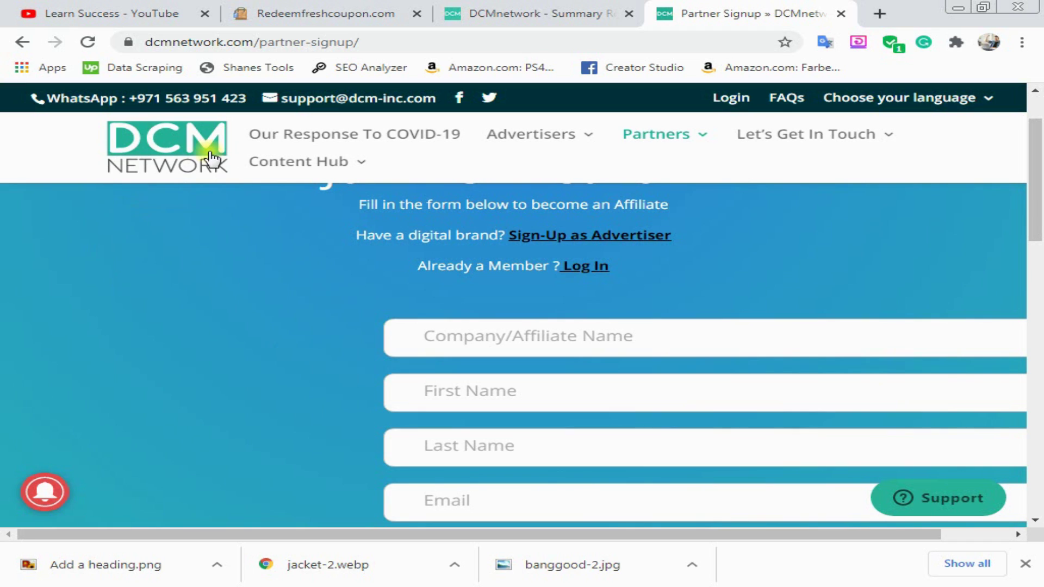
- Switch to the DCMnetwork publisher dashboard, check back on the signup page's login option, and return to the dashboard
left_click(542, 16)
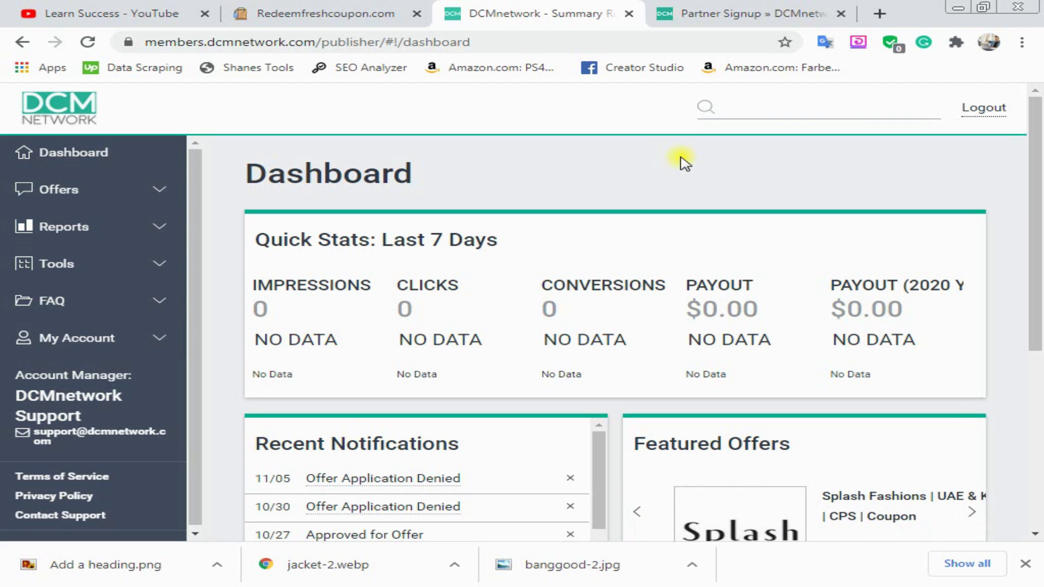
left_click(774, 12)
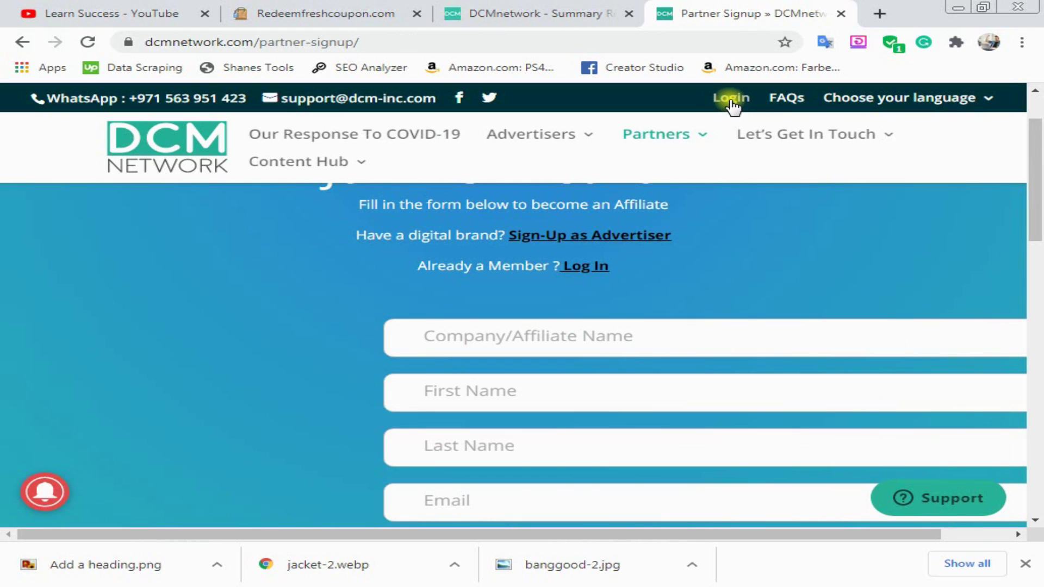
left_click(505, 15)
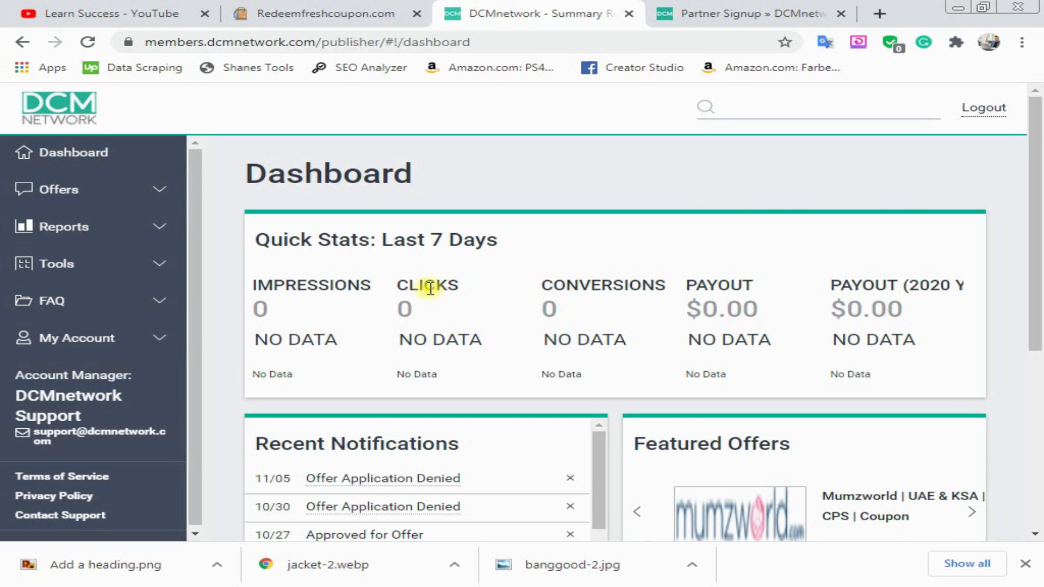
- Open the All Offers list from the publisher dashboard and look through its first page of offers
left_click(51, 186)
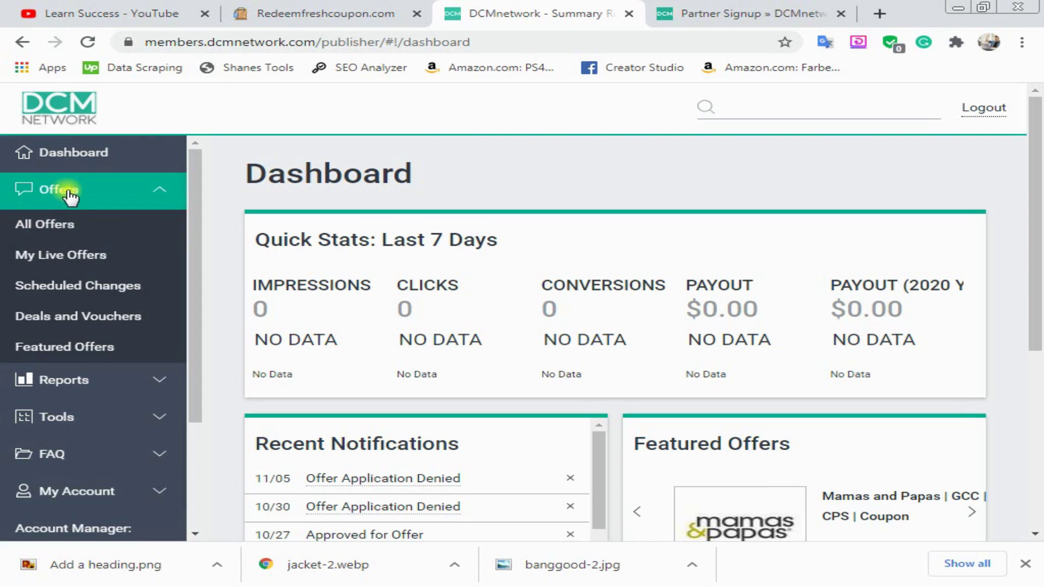
left_click(51, 224)
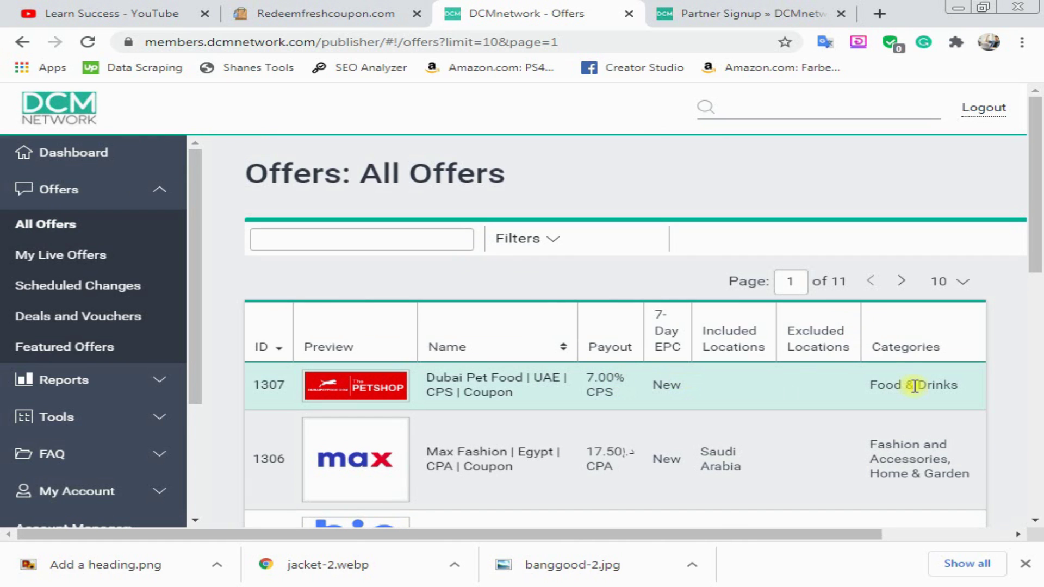
scroll(492, 396, "down", 1)
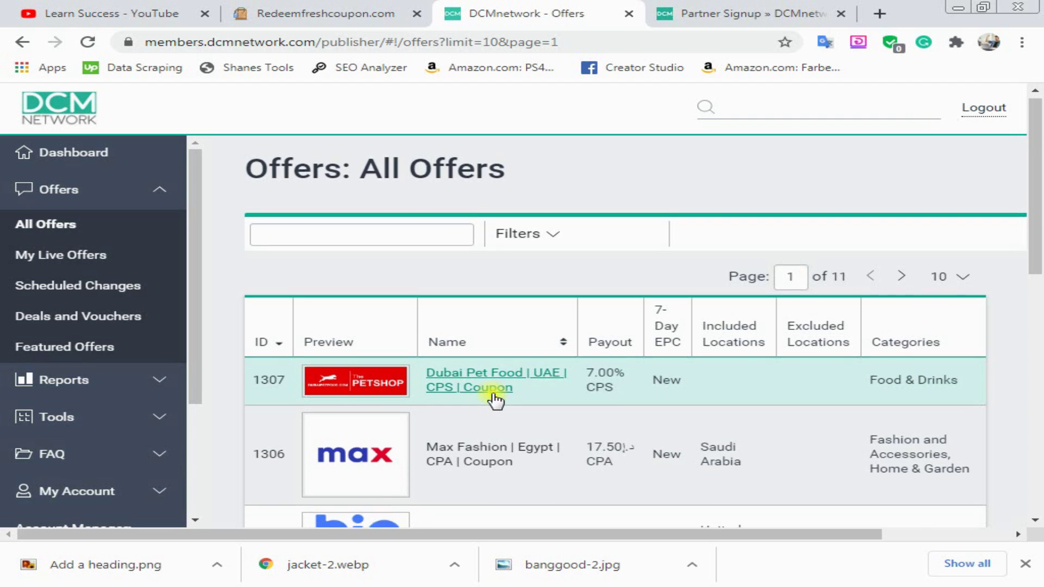
scroll(494, 399, "down", 2)
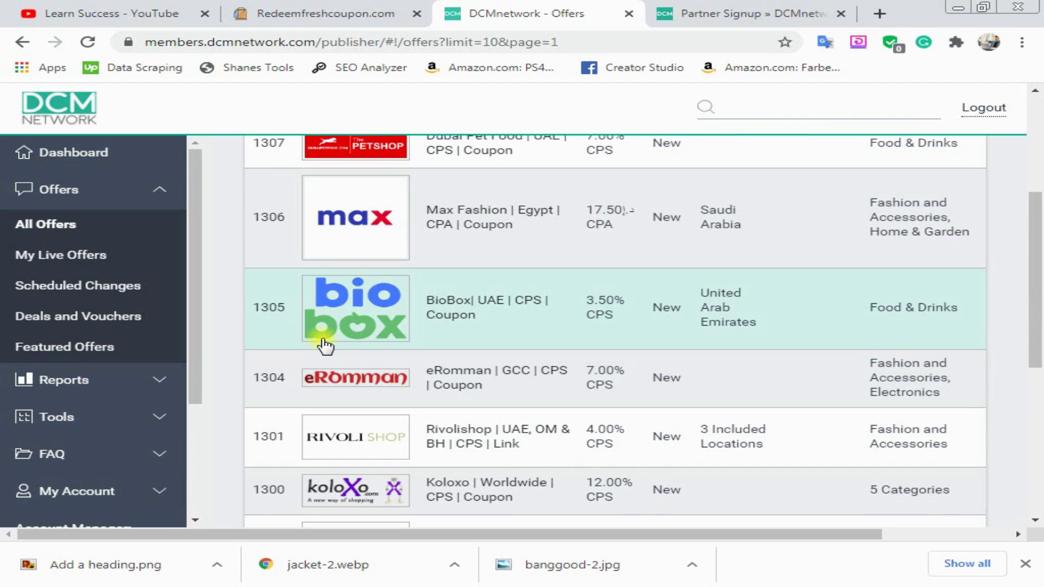
scroll(326, 346, "down", 3)
scroll(325, 345, "down", 2)
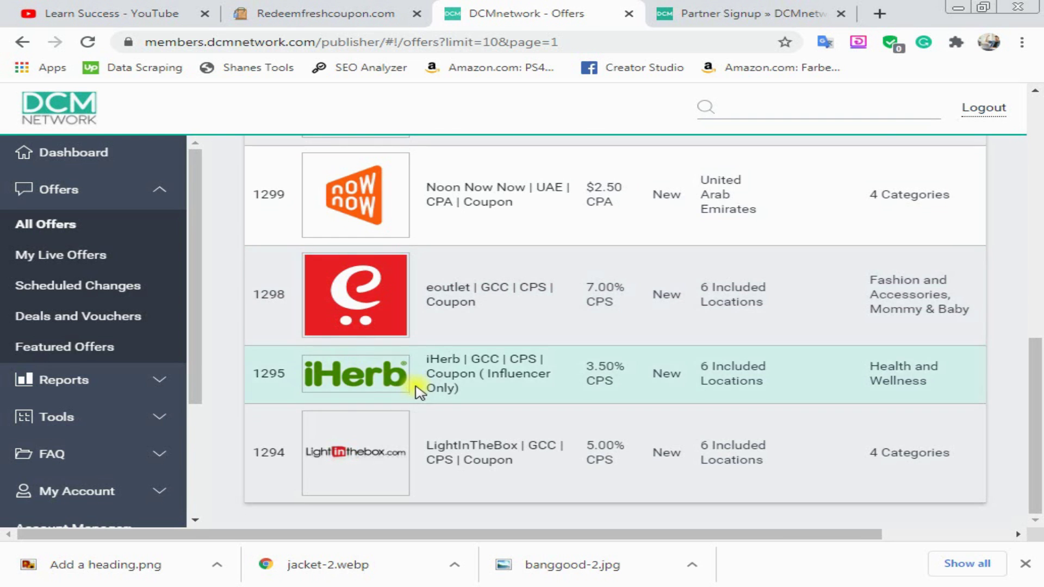
scroll(419, 391, "up", 7)
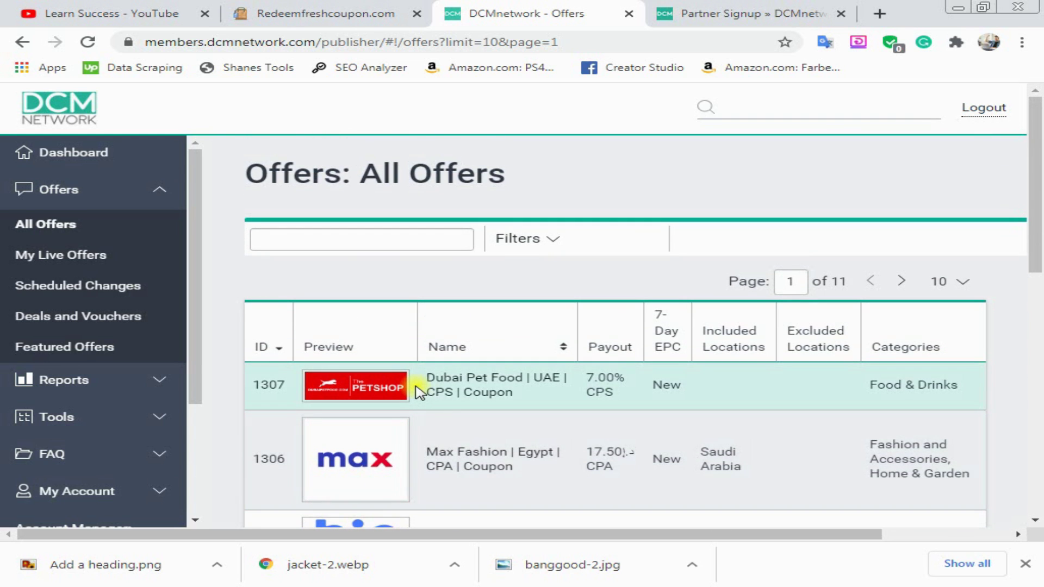
- Open the My Live Offers list and look through the offers on its first page
left_click(52, 260)
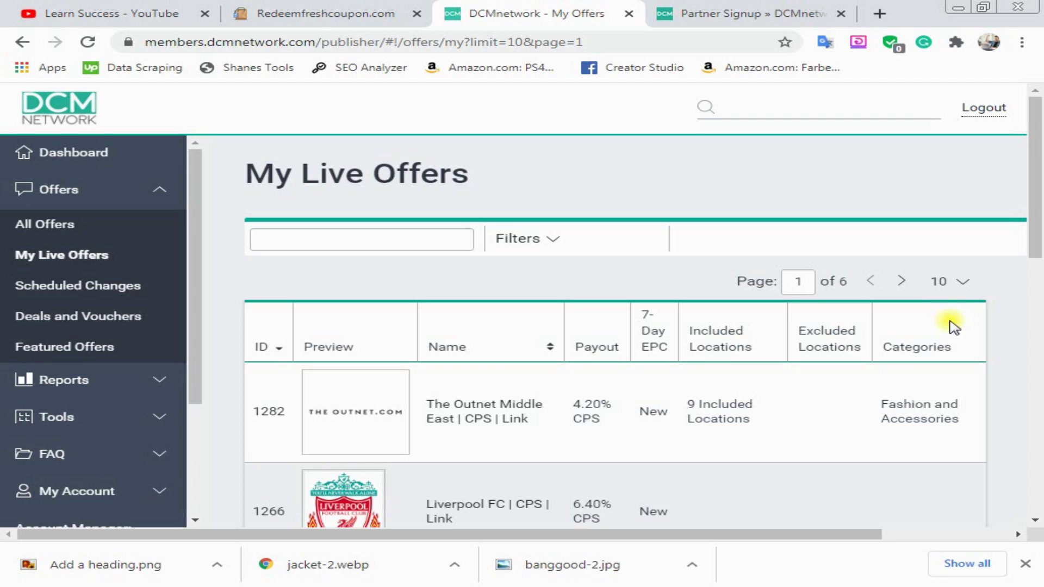
scroll(954, 326, "down", 10)
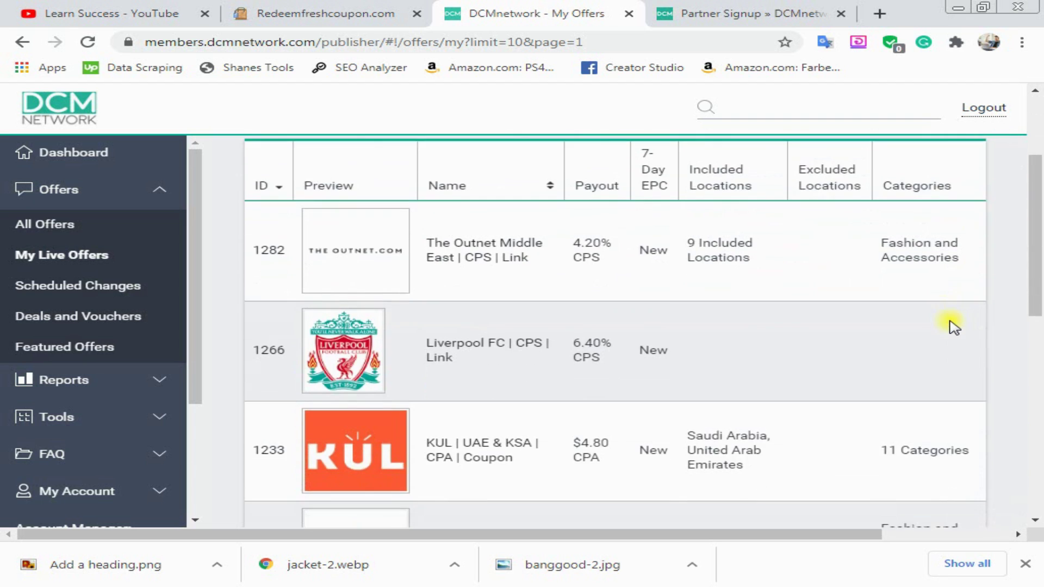
scroll(954, 326, "down", 1)
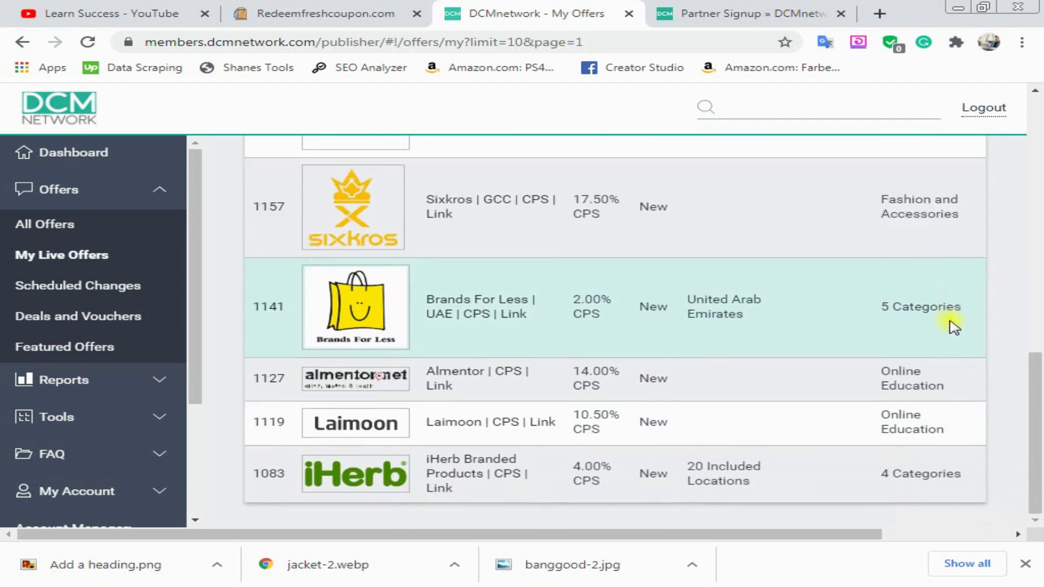
scroll(954, 326, "up", 10)
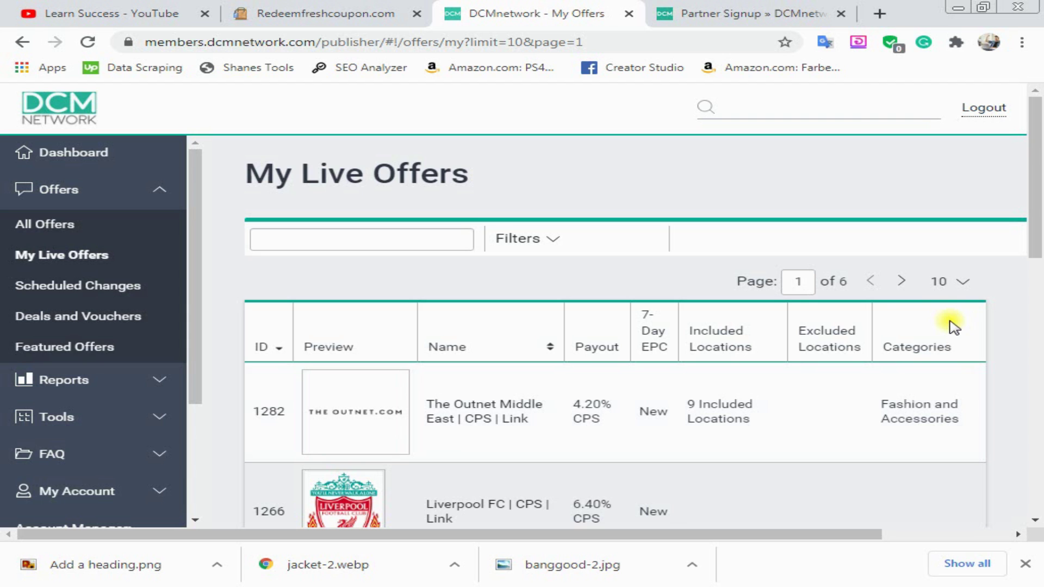
- Go back to the All Offers list and examine the offers' names, payouts, included locations and categories
left_click(45, 227)
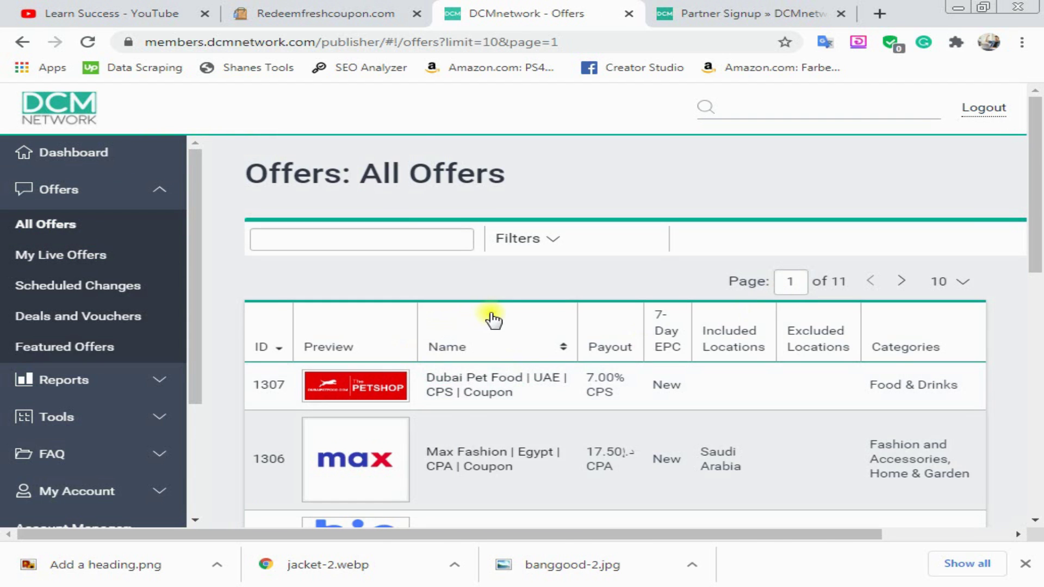
scroll(494, 319, "down", 1)
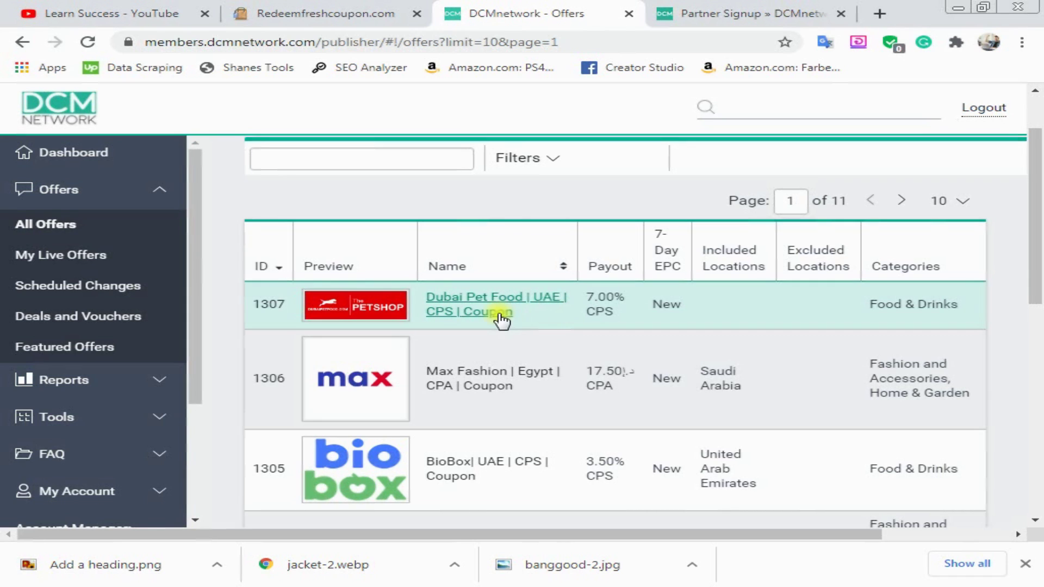
scroll(540, 381, "down", 1)
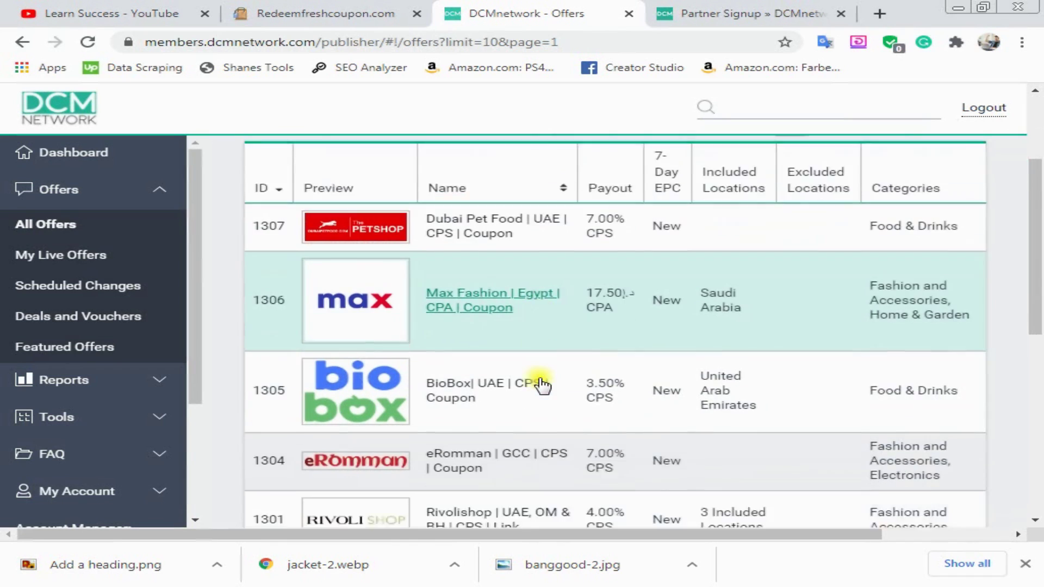
scroll(541, 385, "down", 1)
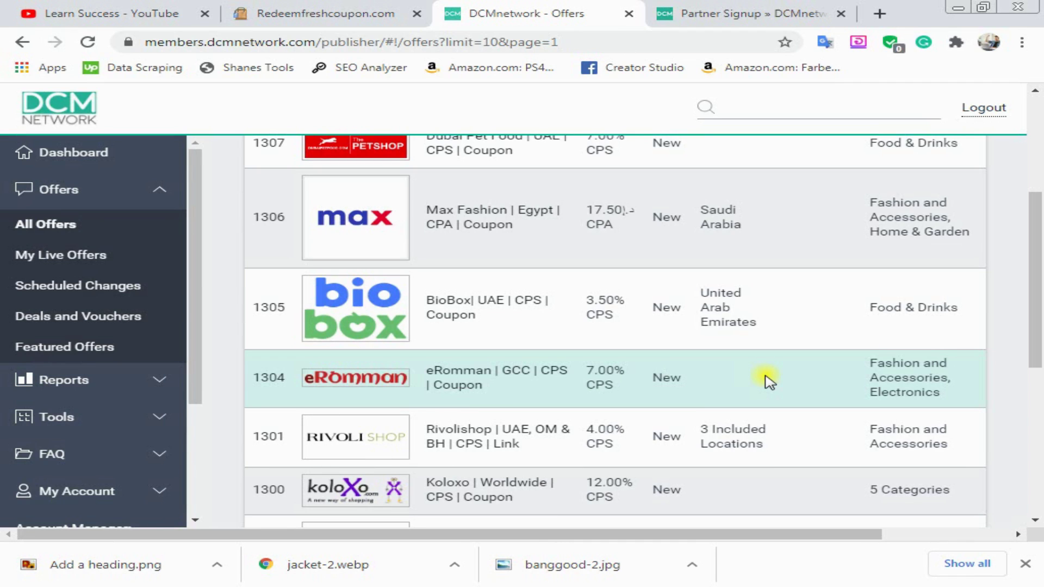
scroll(533, 410, "down", 3)
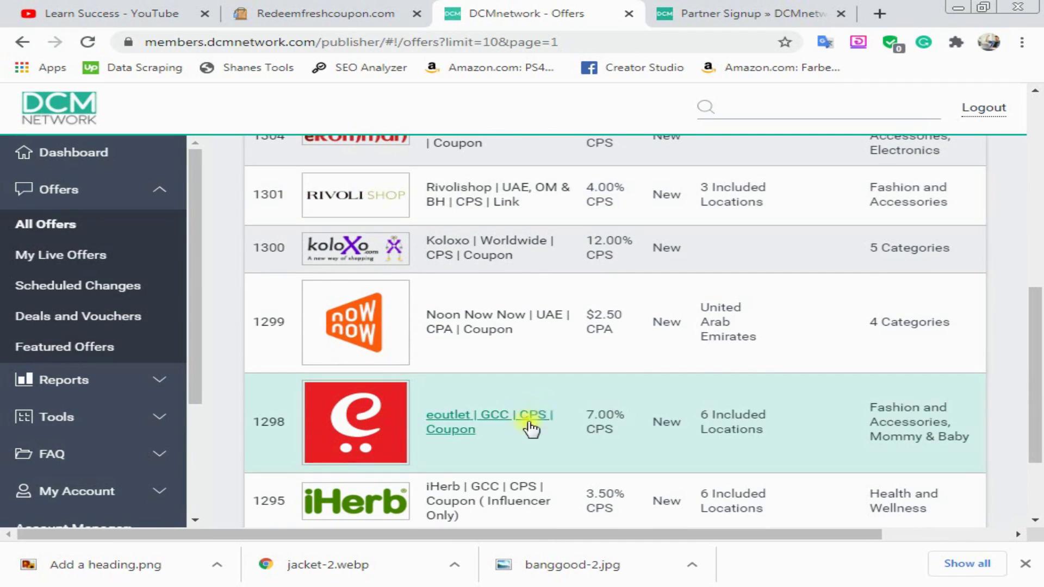
scroll(666, 433, "up", 5)
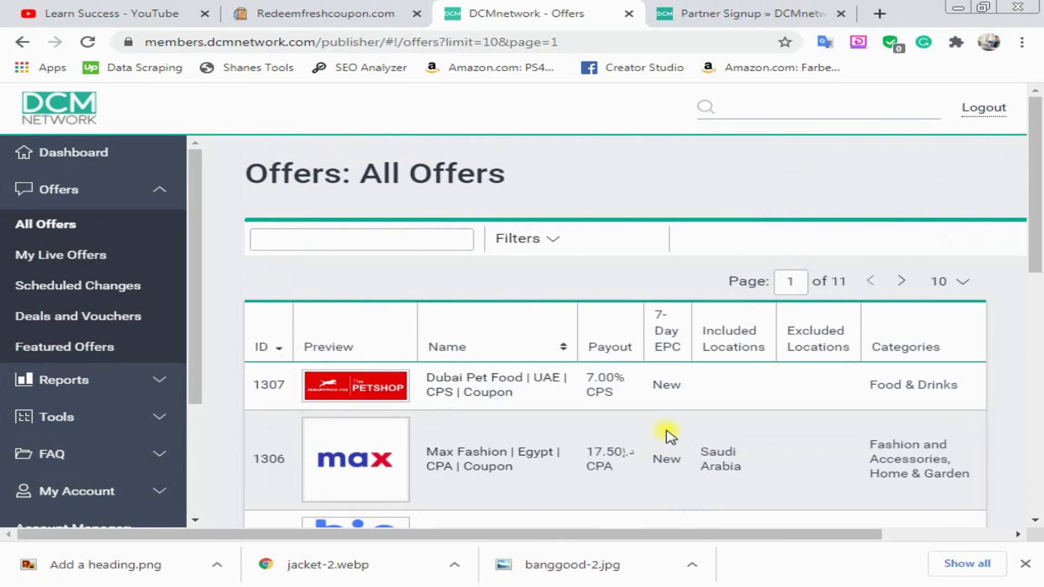
scroll(667, 433, "down", 3)
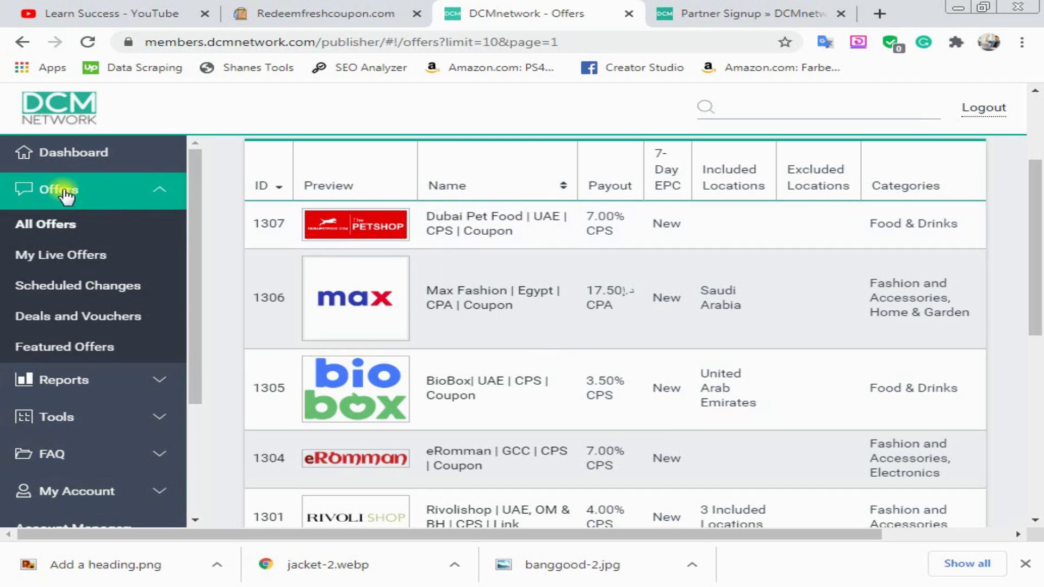
- Open the Dubai Pet Food | UAE | CPS | Coupon offer and review its details, terms and conditions, and approval request option
left_click(476, 221)
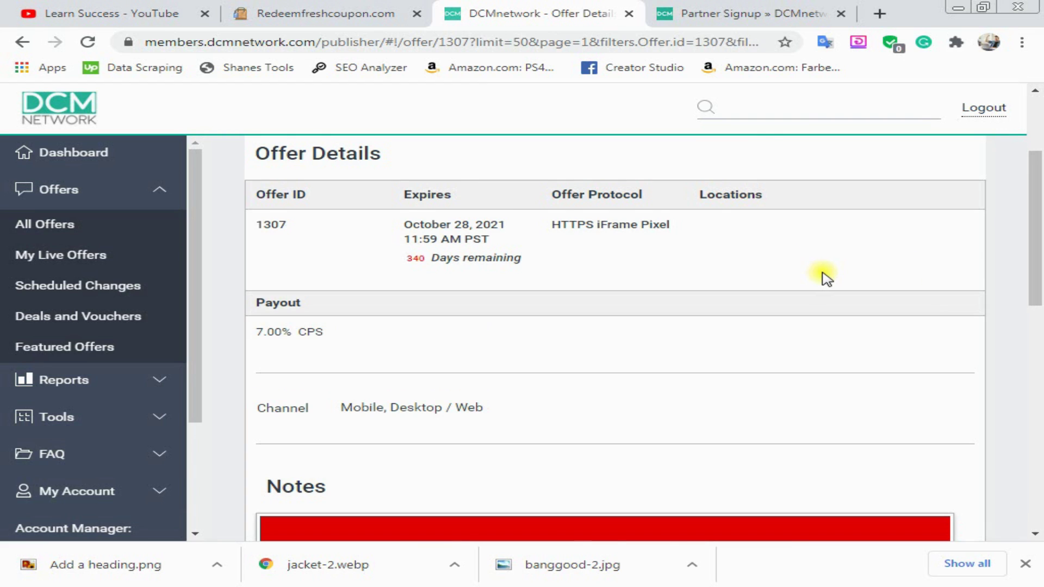
scroll(827, 278, "down", 9)
scroll(826, 278, "down", 3)
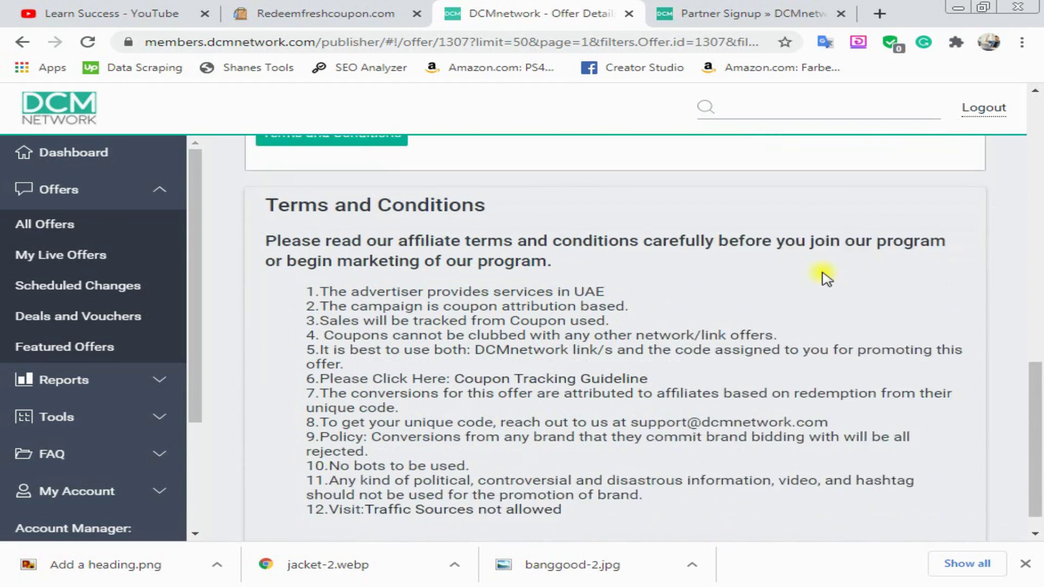
scroll(826, 278, "up", 8)
scroll(826, 278, "up", 4)
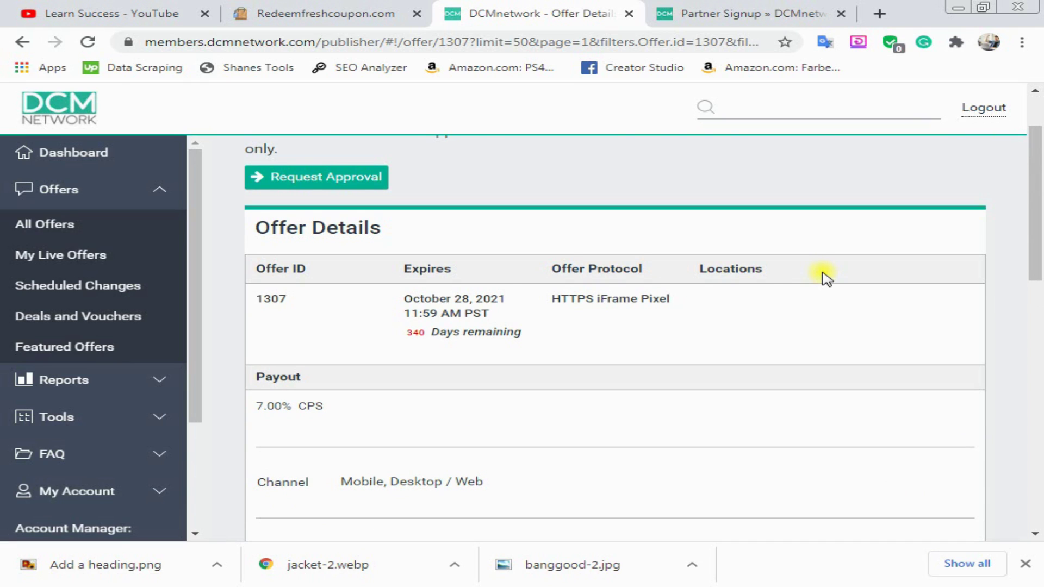
scroll(826, 278, "up", 2)
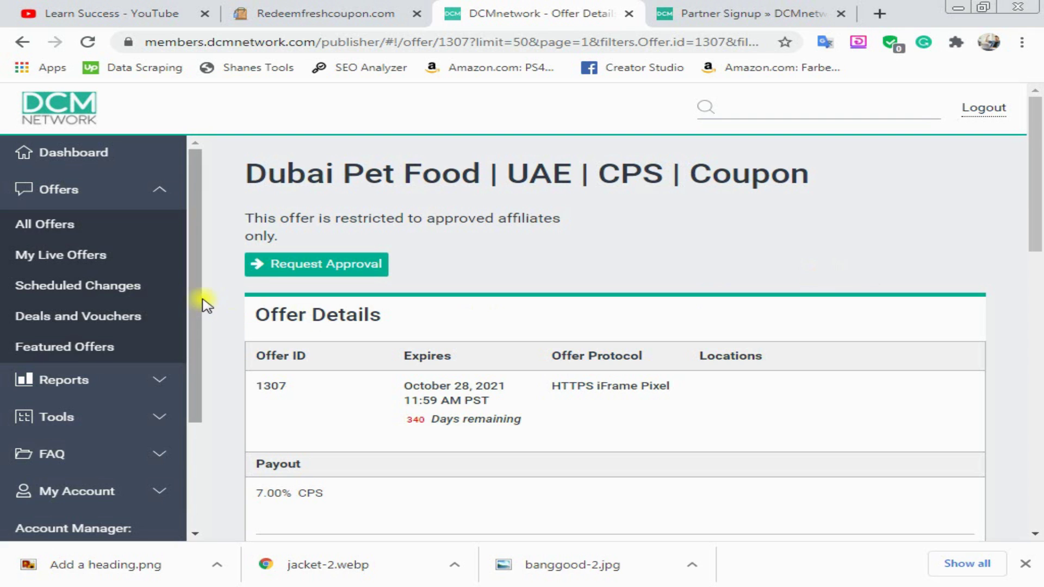
- Reopen the All Offers list, look over its first page of offers, and advance to page 2
left_click(60, 189)
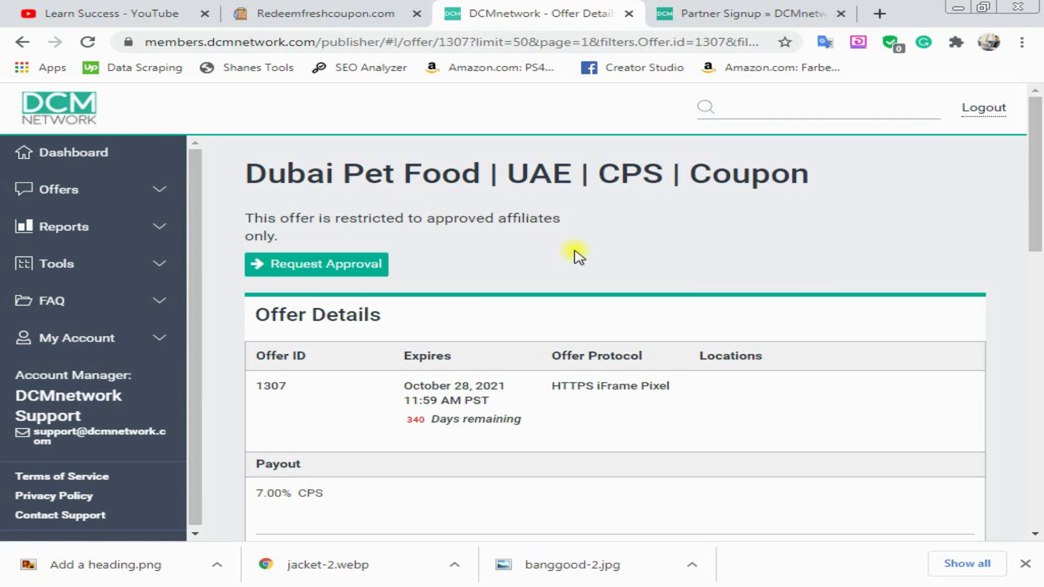
left_click(15, 195)
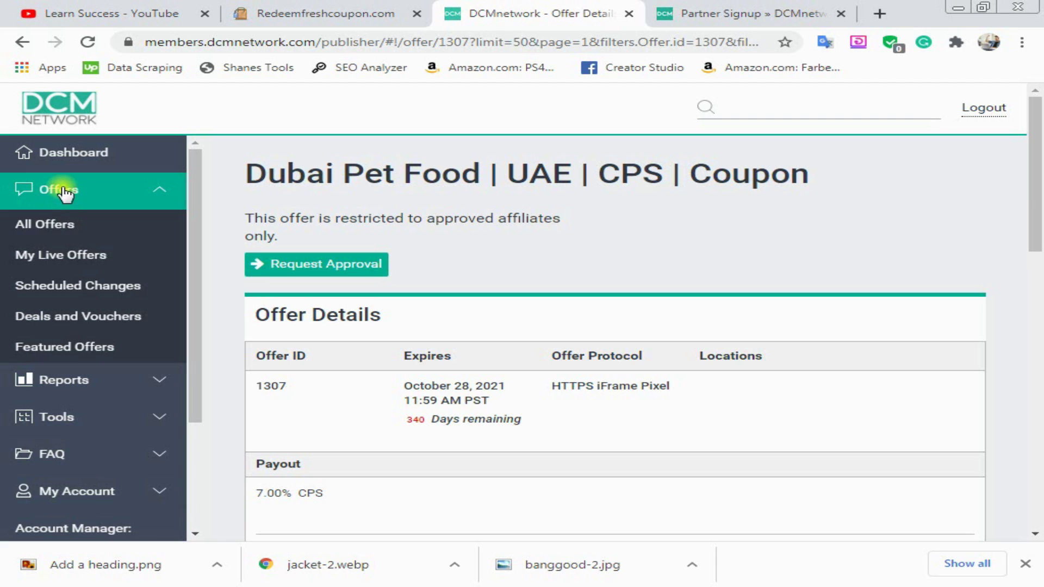
left_click(51, 223)
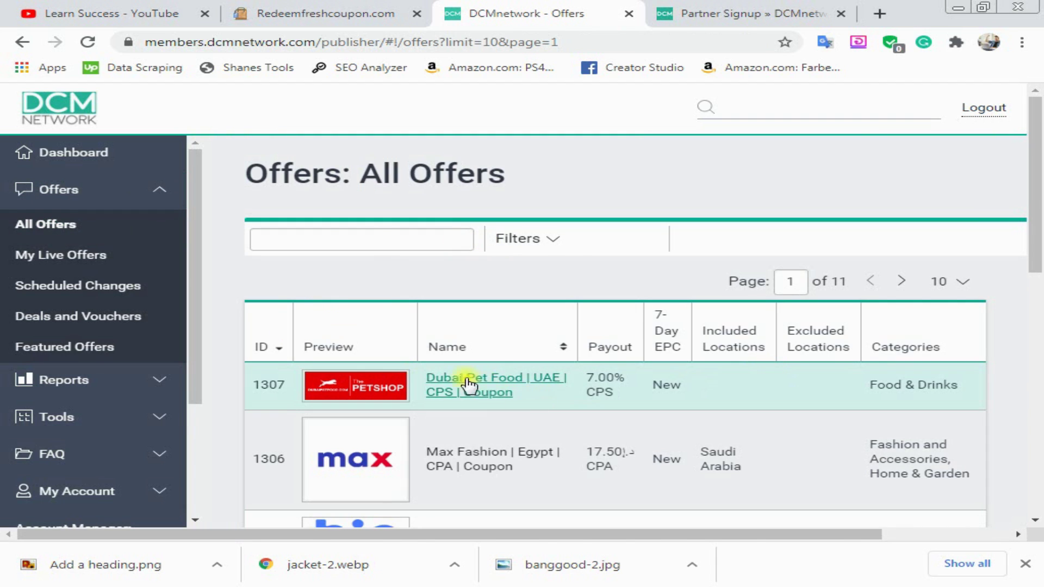
scroll(419, 356, "down", 10)
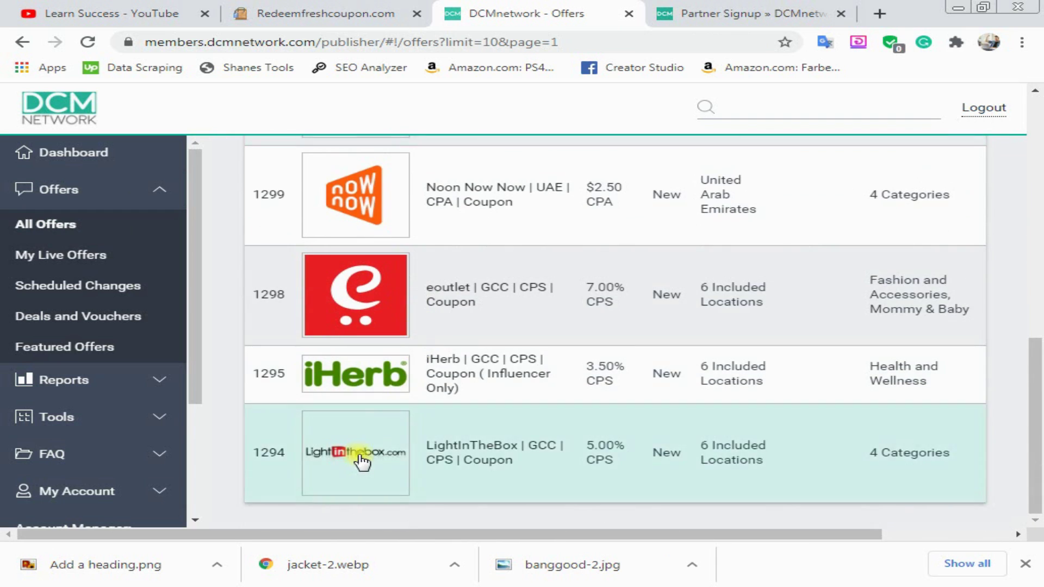
scroll(440, 415, "up", 10)
scroll(337, 404, "down", 10)
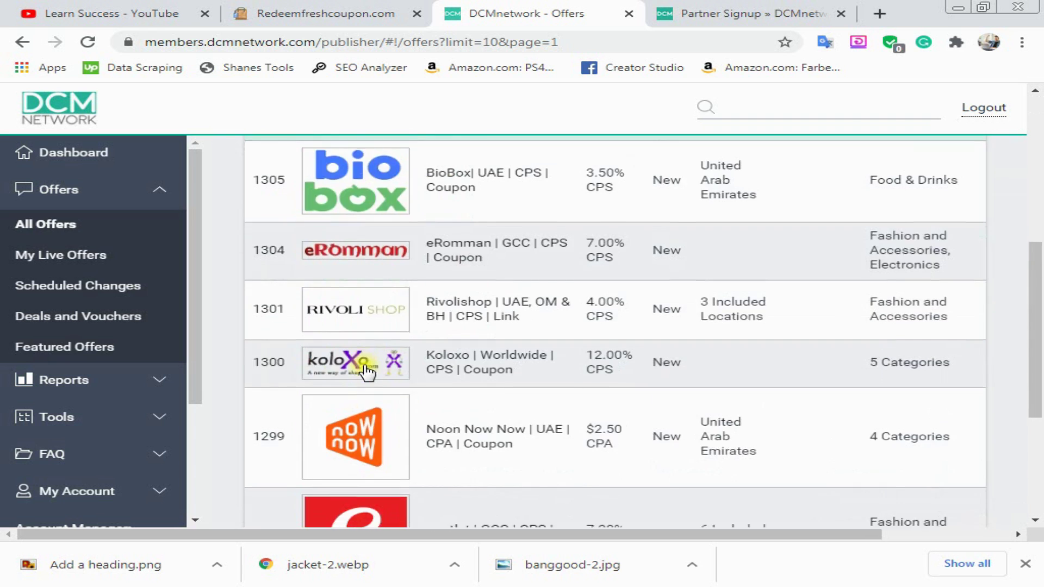
scroll(429, 401, "up", 10)
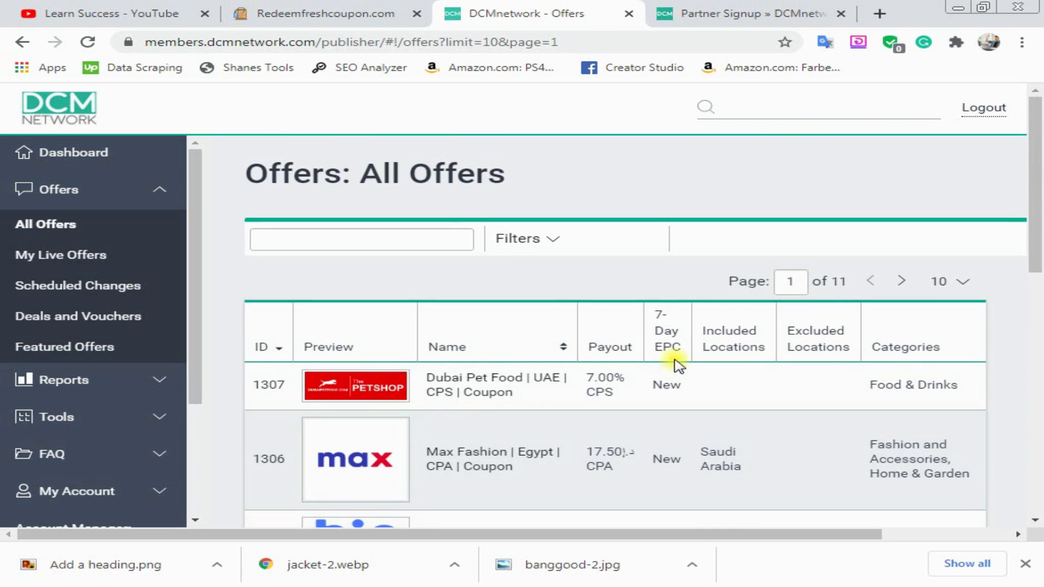
left_click(903, 281)
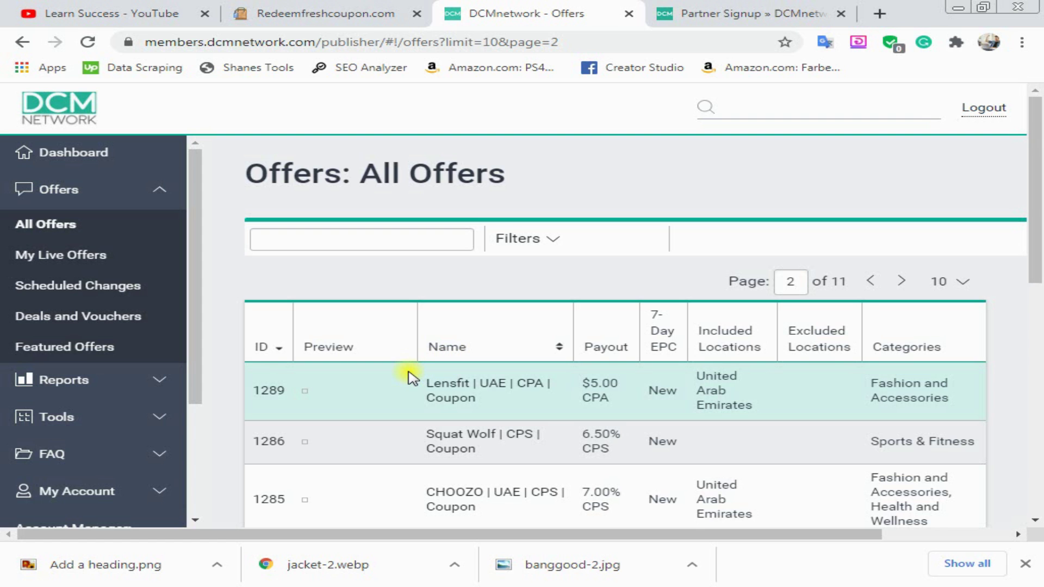
- Look through the offers on page 2 of the All Offers list and return to page 1
scroll(413, 381, "down", 4)
scroll(413, 384, "down", 7)
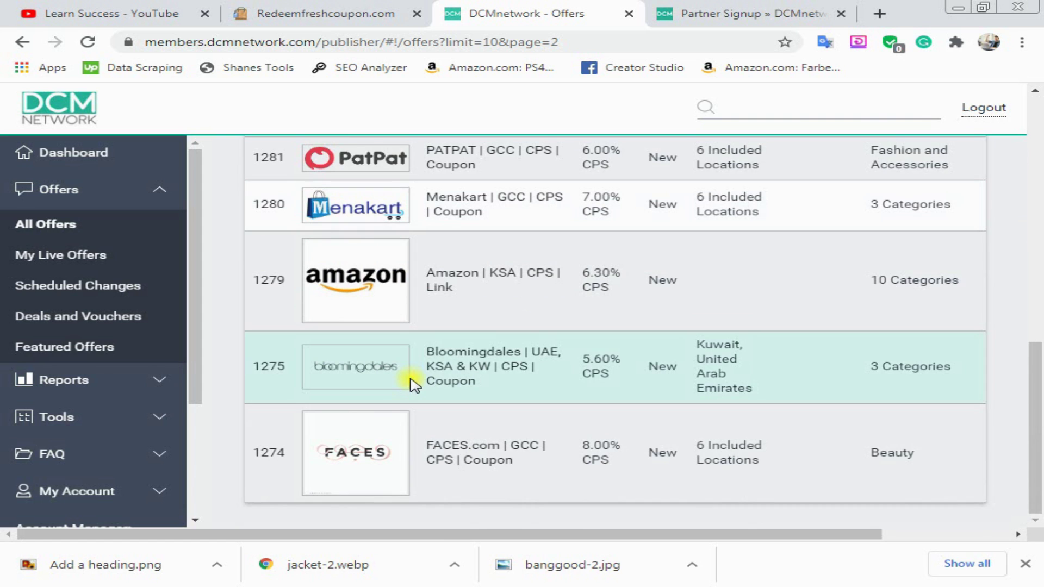
scroll(410, 380, "up", 10)
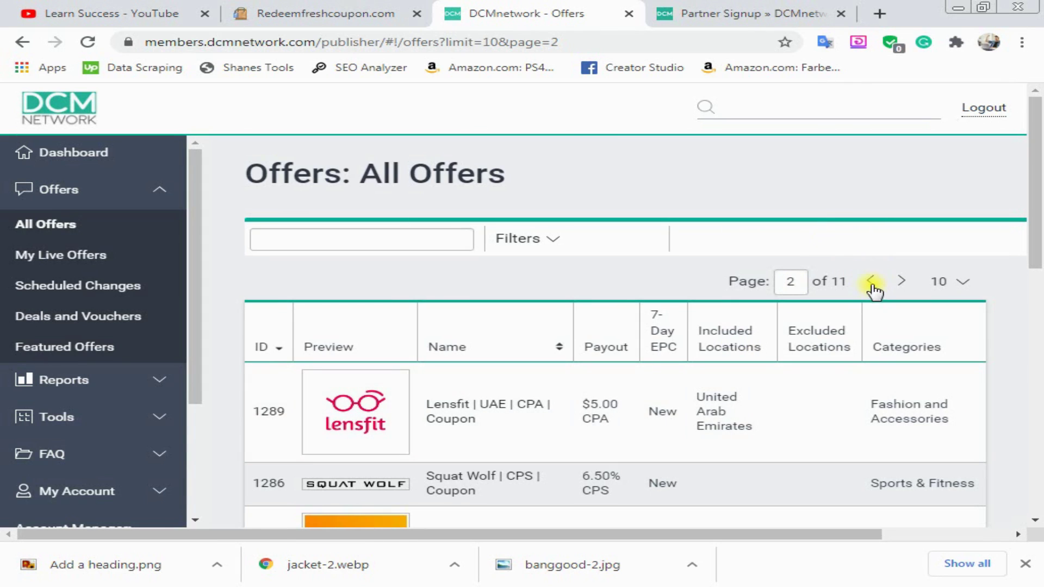
left_click(871, 282)
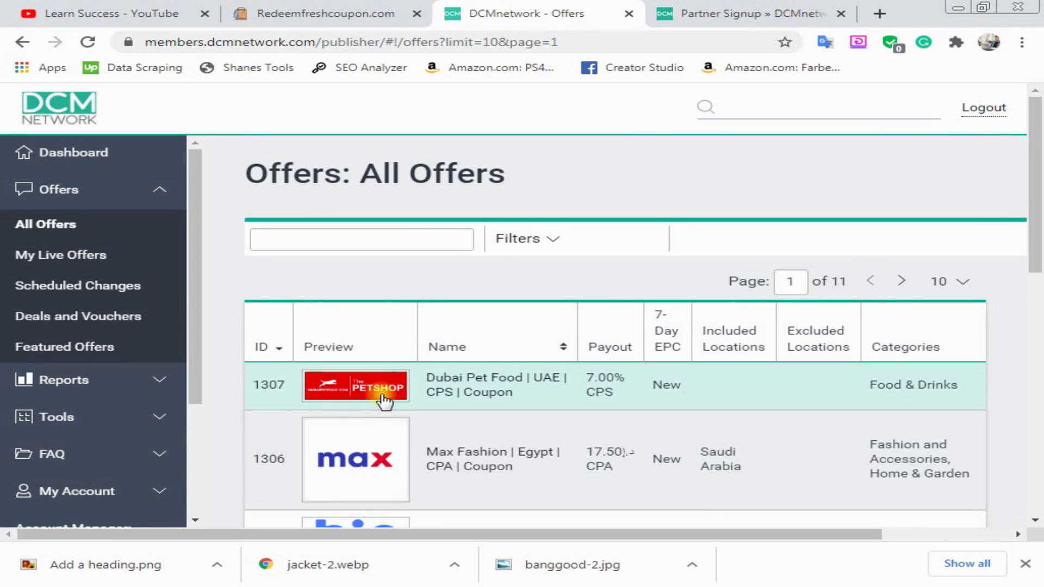
- Open the Dubai Pet Food | UAE | CPS | Coupon offer and start an application for its approval
left_click(492, 387)
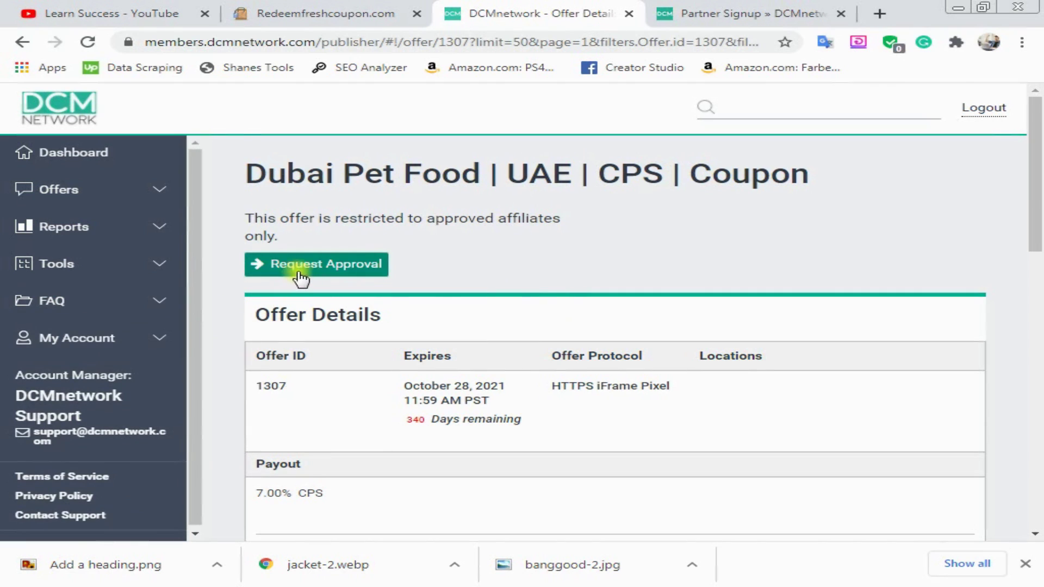
left_click(347, 263)
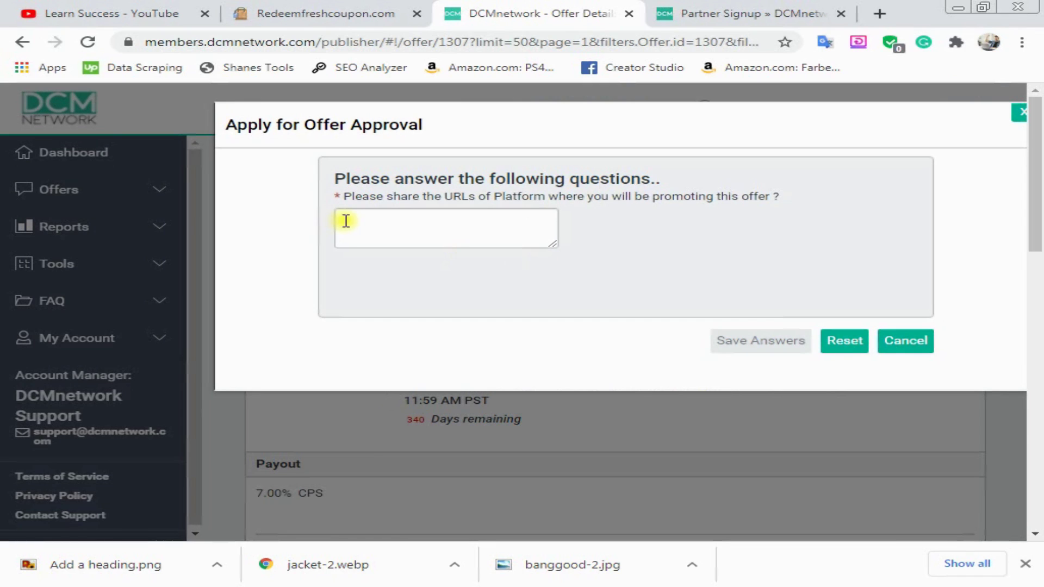
left_click(484, 205)
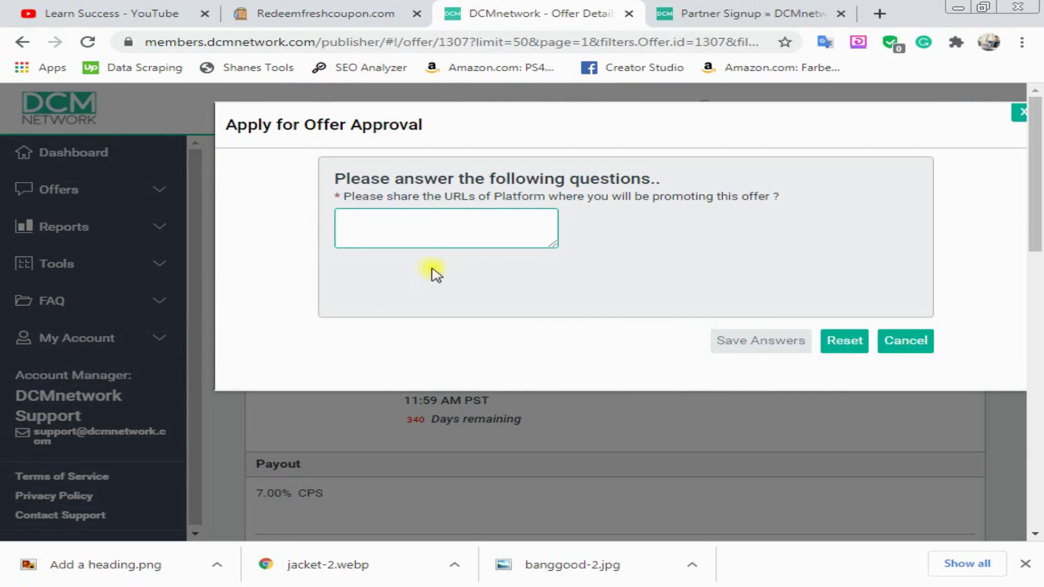
left_click(338, 13)
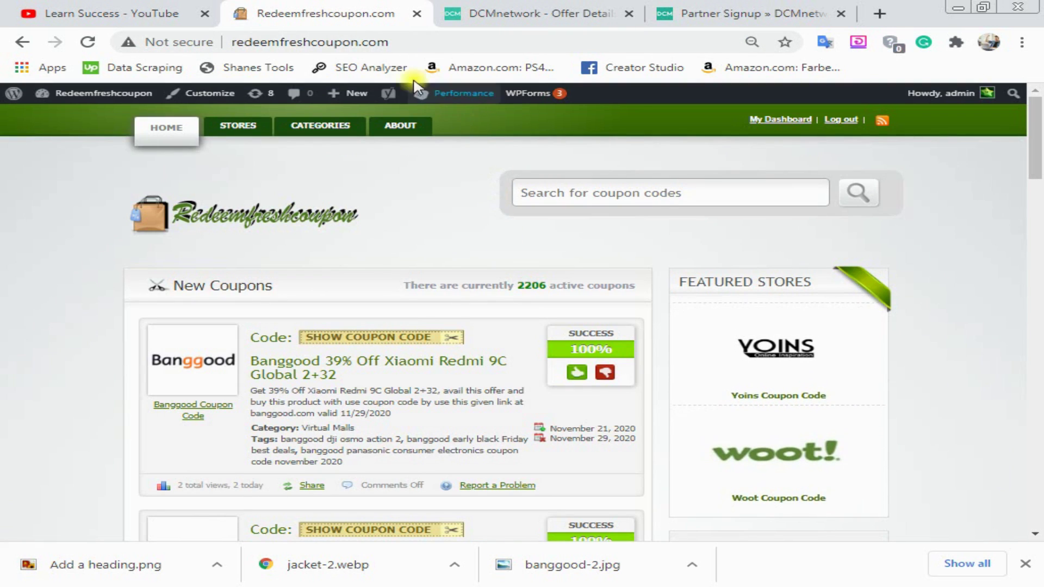
left_click(412, 45)
key("ctrl+c")
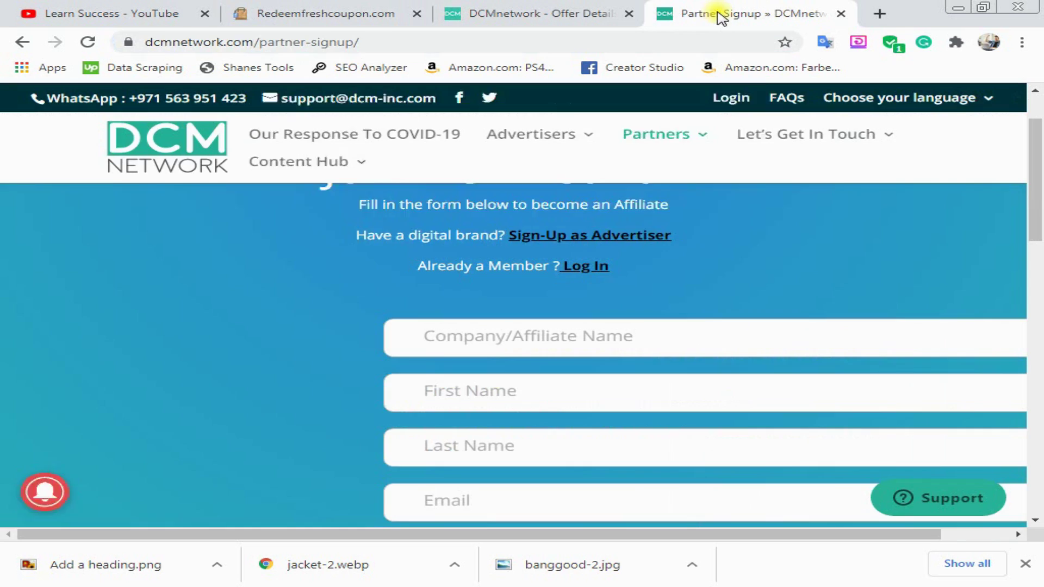
left_click(717, 16)
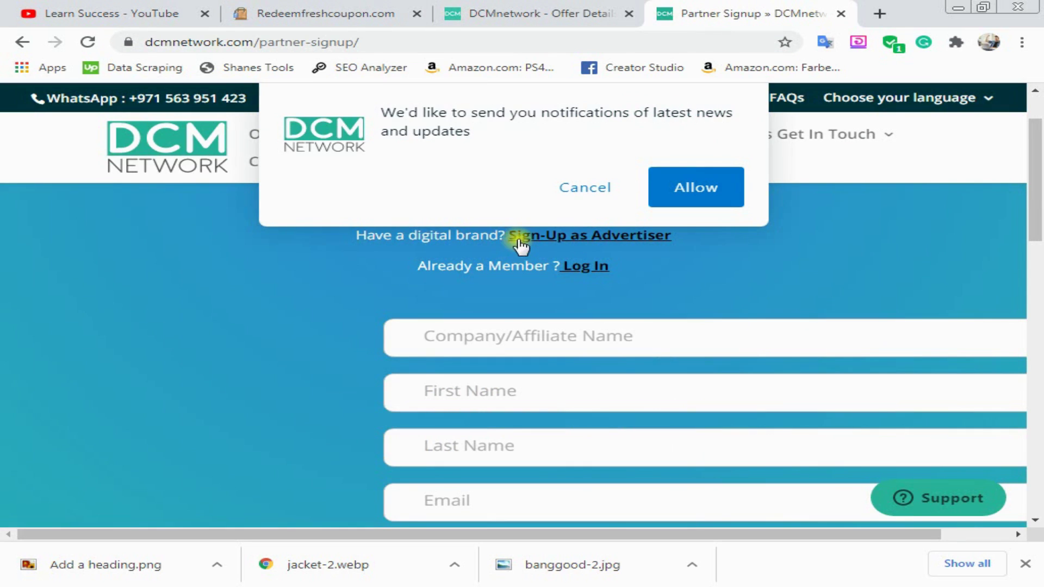
left_click(583, 190)
left_click(545, 15)
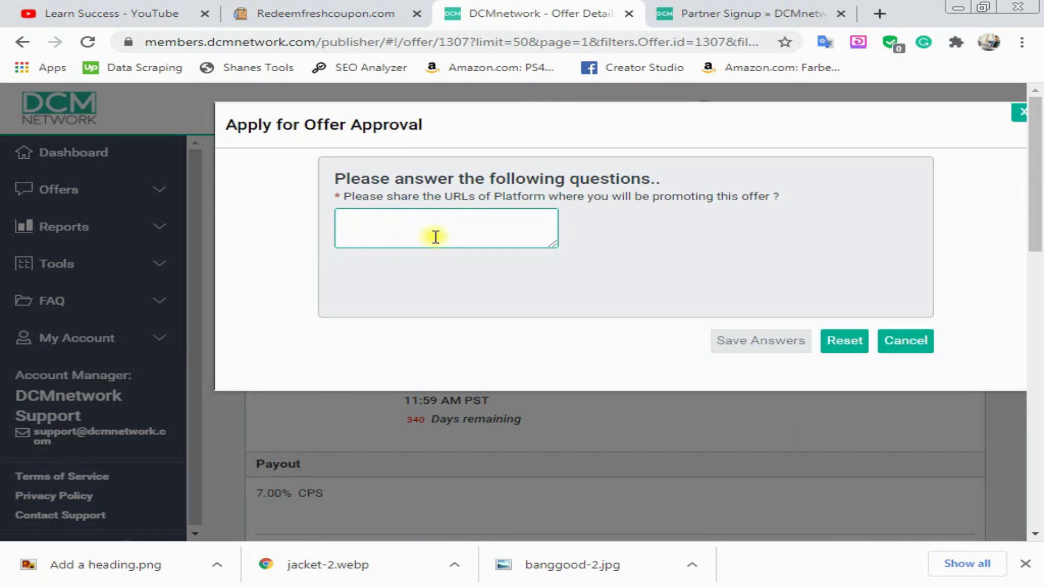
key("ctrl+v")
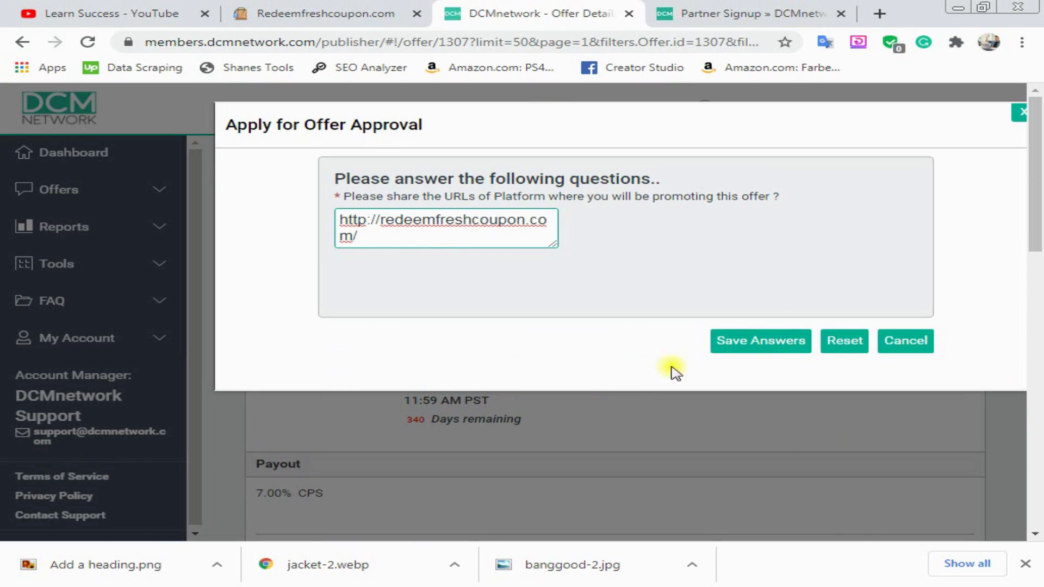
left_click(753, 346)
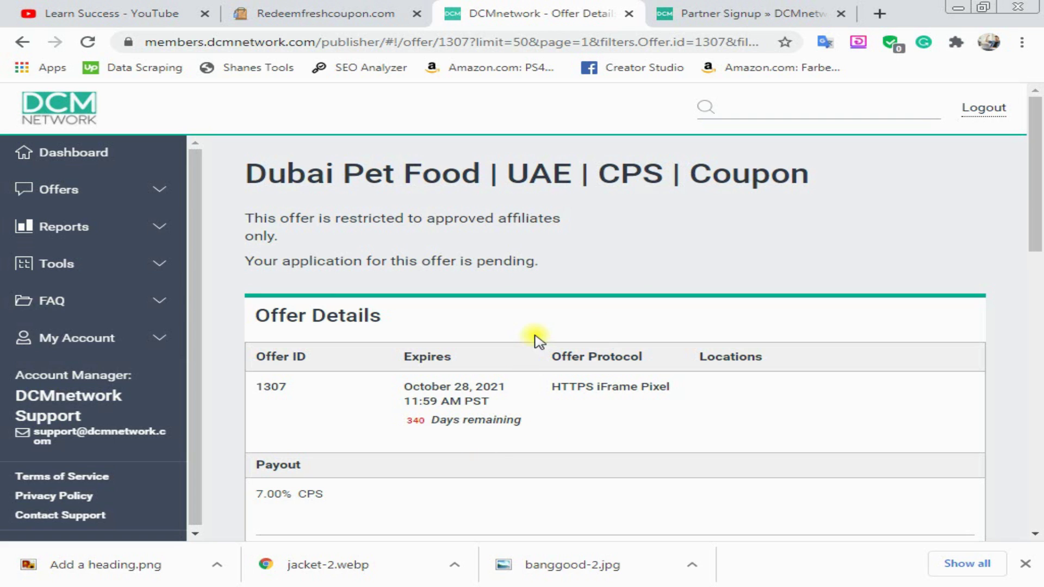
- Review the Dubai Pet Food offer's application status, payout, channel and notes
scroll(538, 340, "down", 3)
scroll(538, 359, "down", 4)
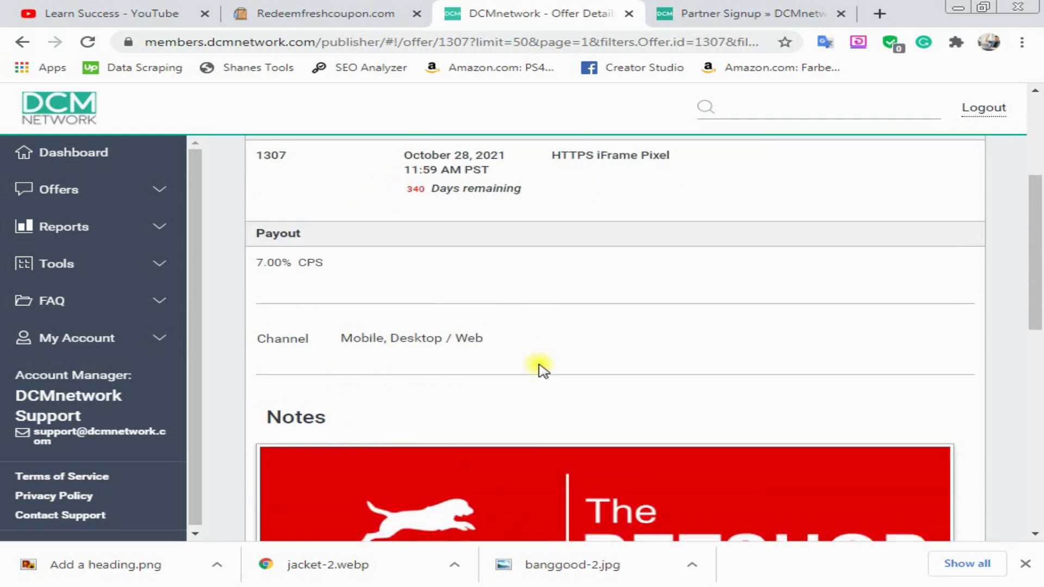
scroll(566, 389, "down", 4)
scroll(571, 397, "up", 10)
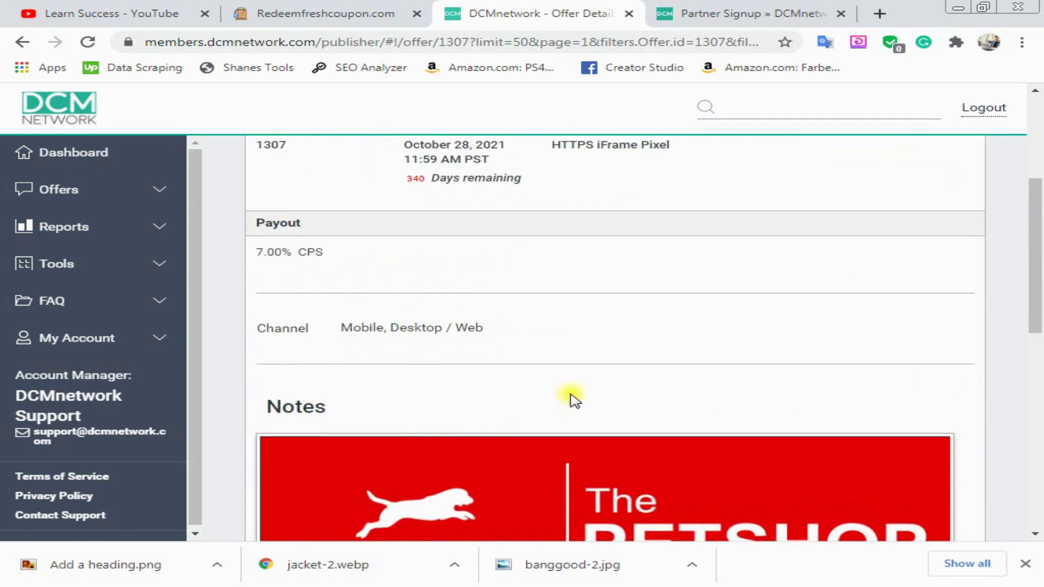
- Reopen the All Offers list, open the Max Fashion | Egypt | CPA | Coupon offer, and check its application status and details
left_click(84, 221)
left_click(49, 189)
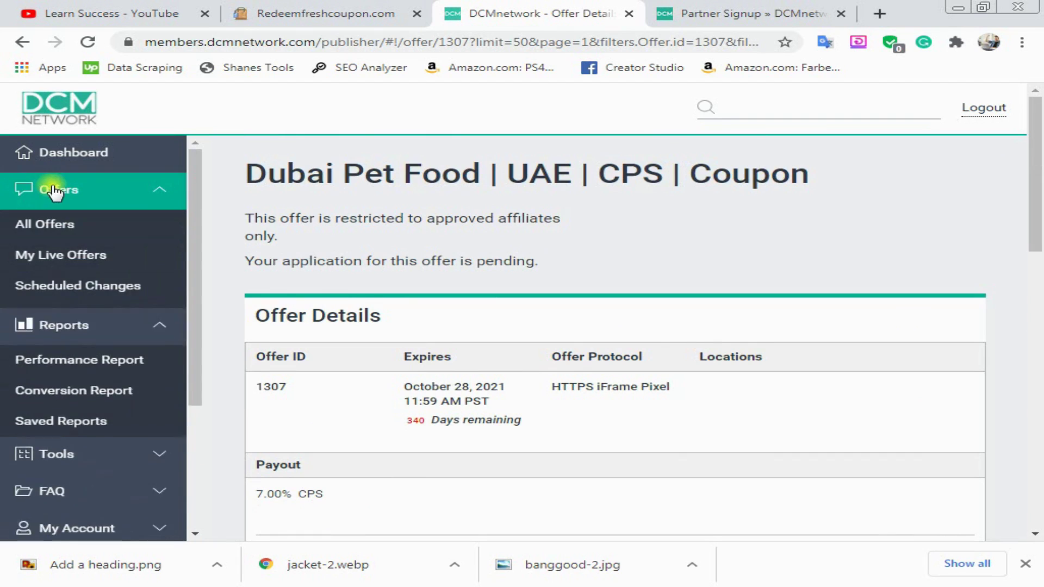
left_click(97, 234)
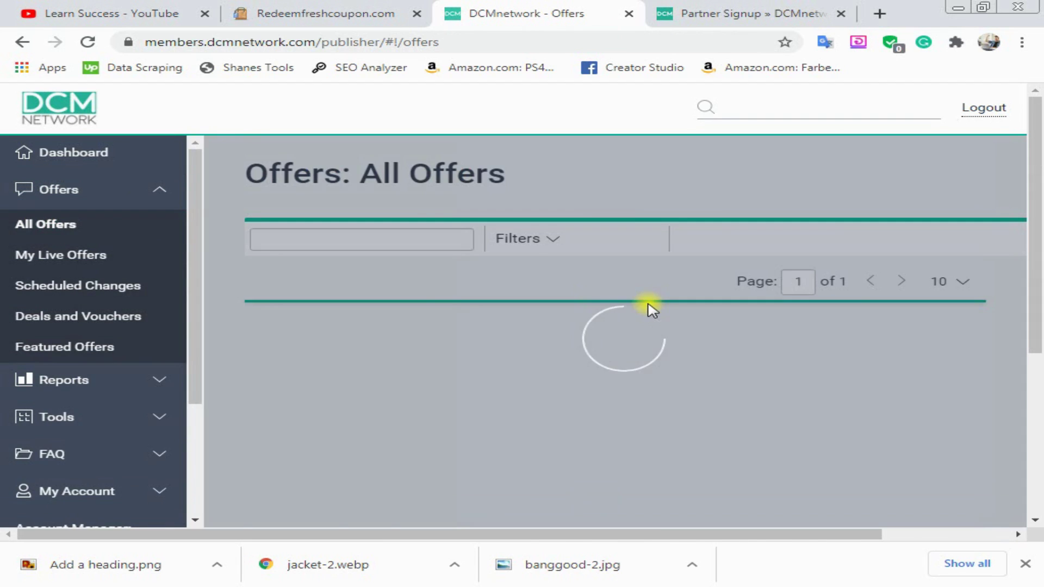
scroll(532, 363, "down", 2)
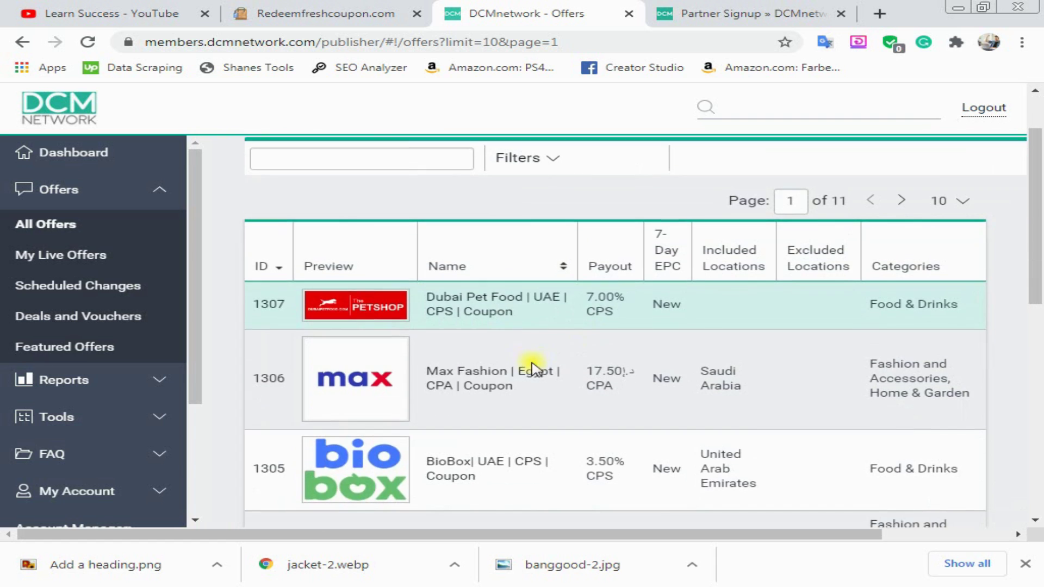
left_click(465, 370)
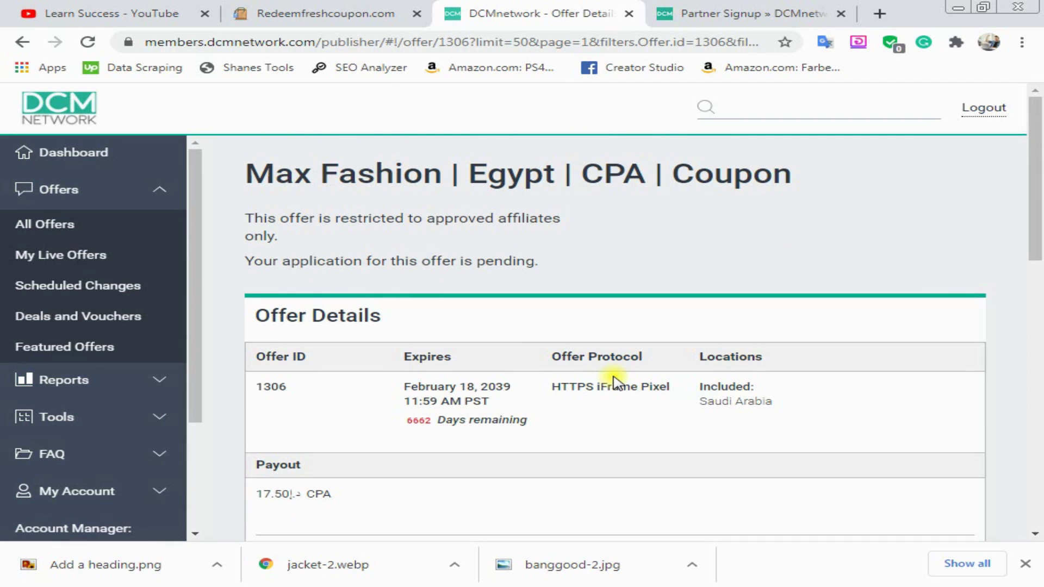
scroll(633, 302, "down", 1)
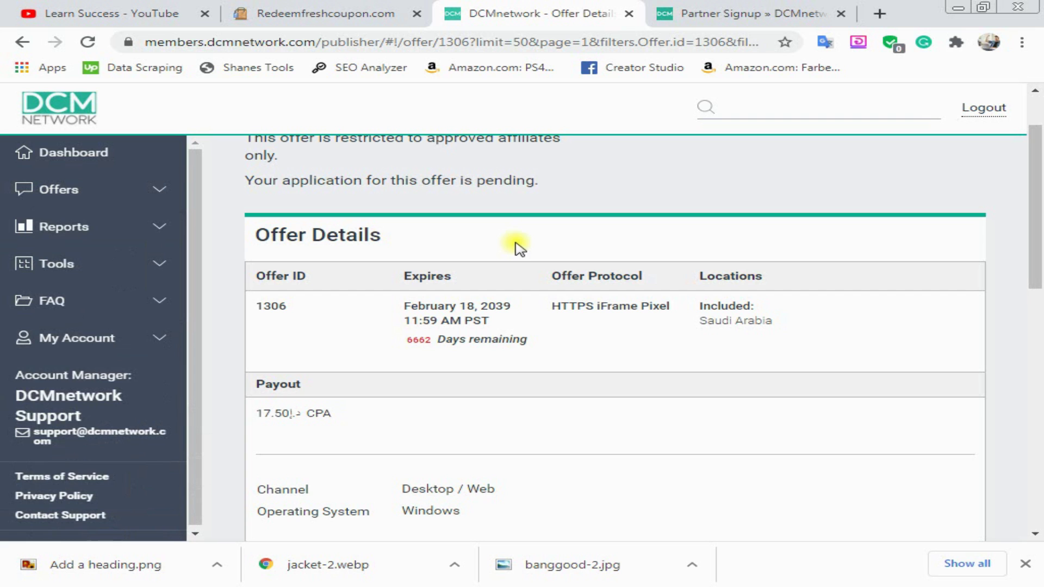
- Leave the Max Fashion offer, open the My Live Offers list and look through its first page
left_click(21, 42)
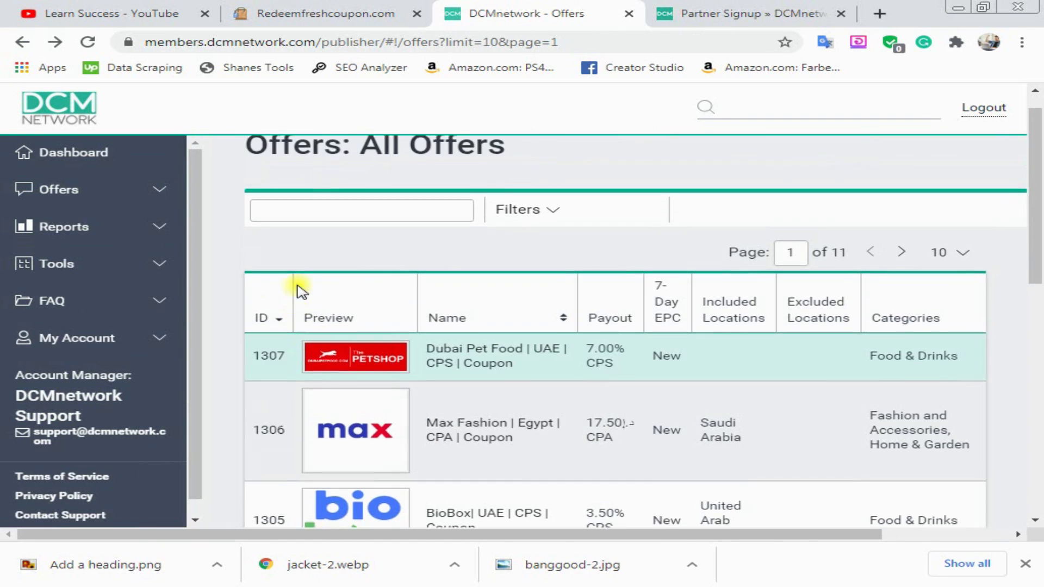
left_click(65, 226)
left_click(57, 190)
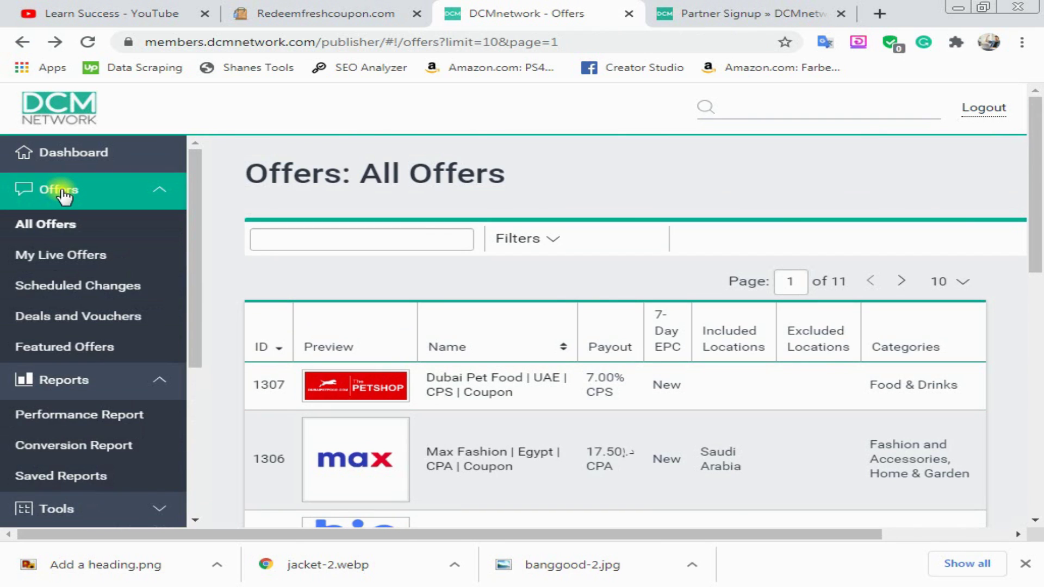
left_click(61, 254)
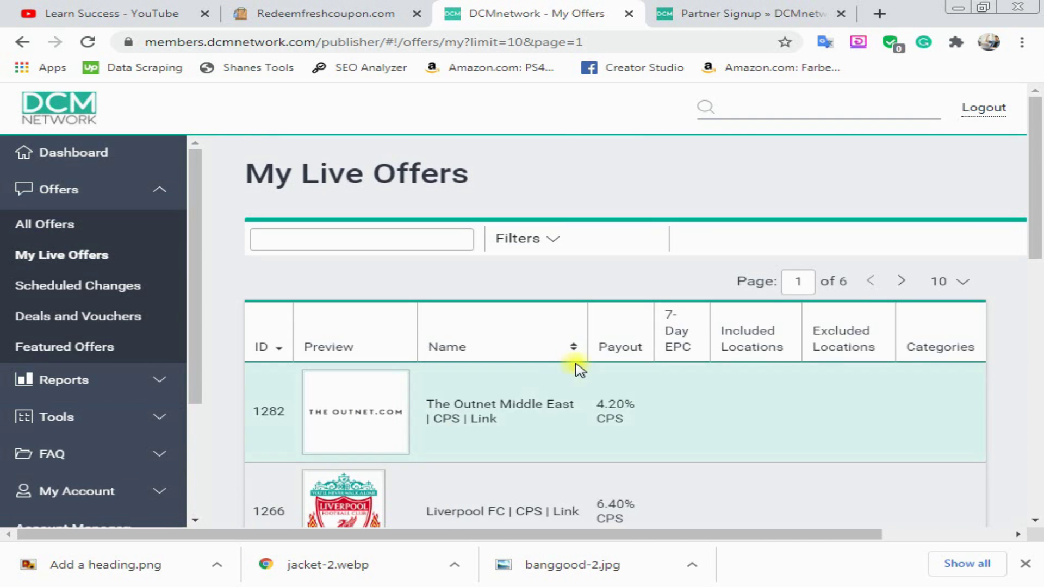
scroll(675, 377, "down", 3)
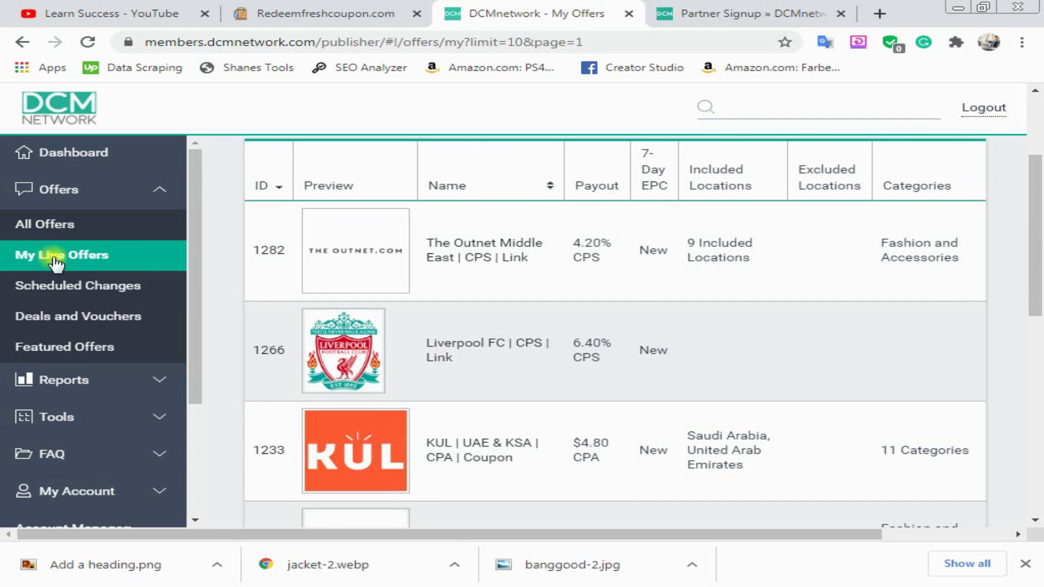
scroll(740, 319, "down", 7)
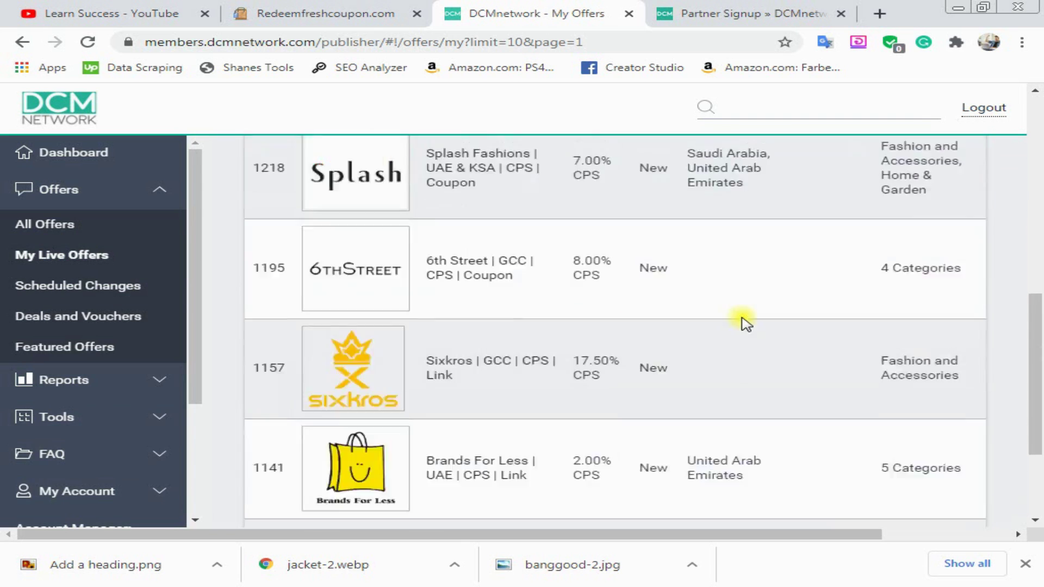
scroll(745, 323, "up", 5)
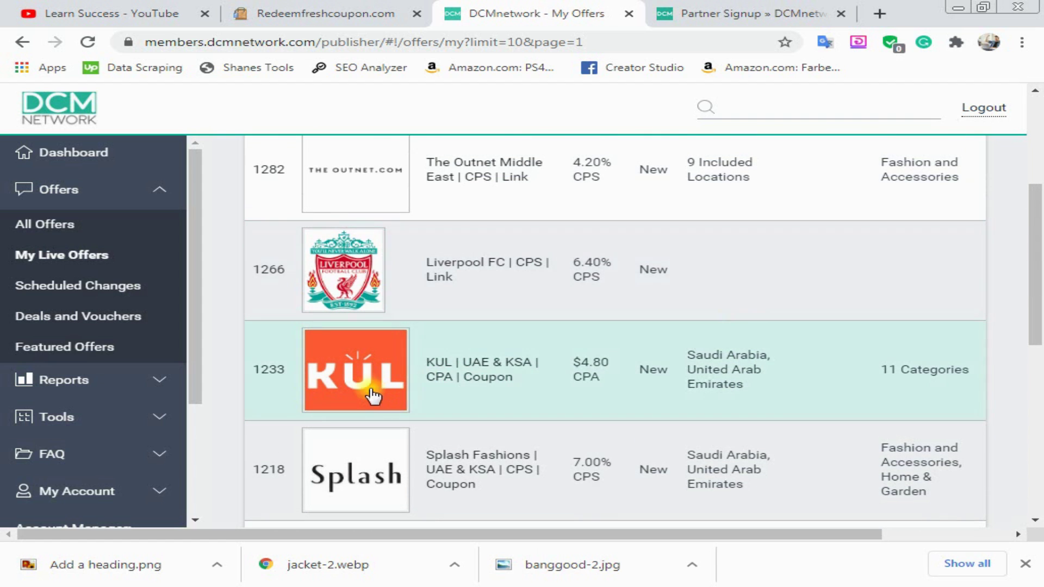
- Open the KUL | UAE & KSA | CPA | Coupon offer and copy its tracking link
left_click(474, 372)
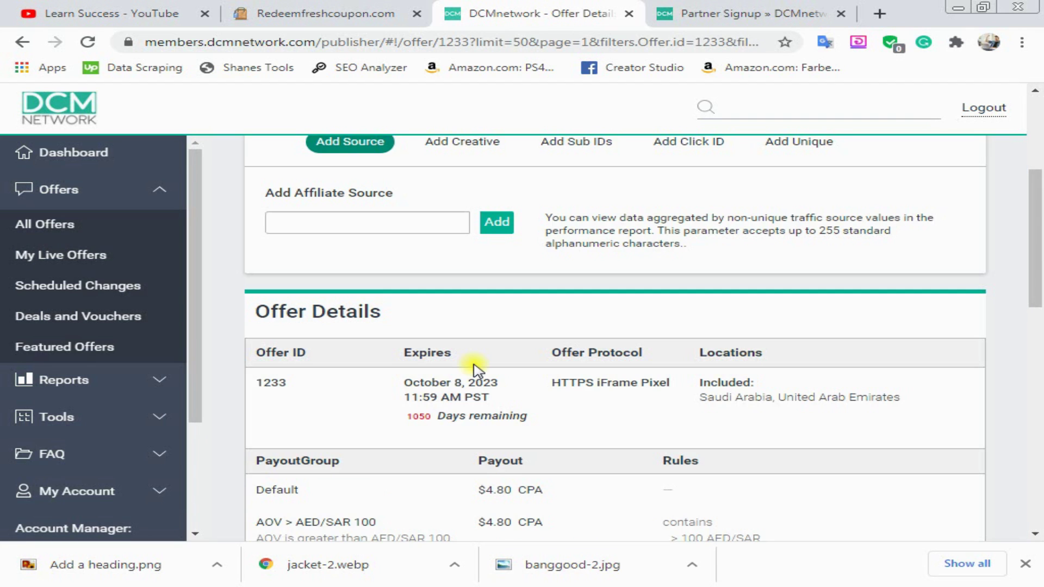
scroll(474, 372, "up", 5)
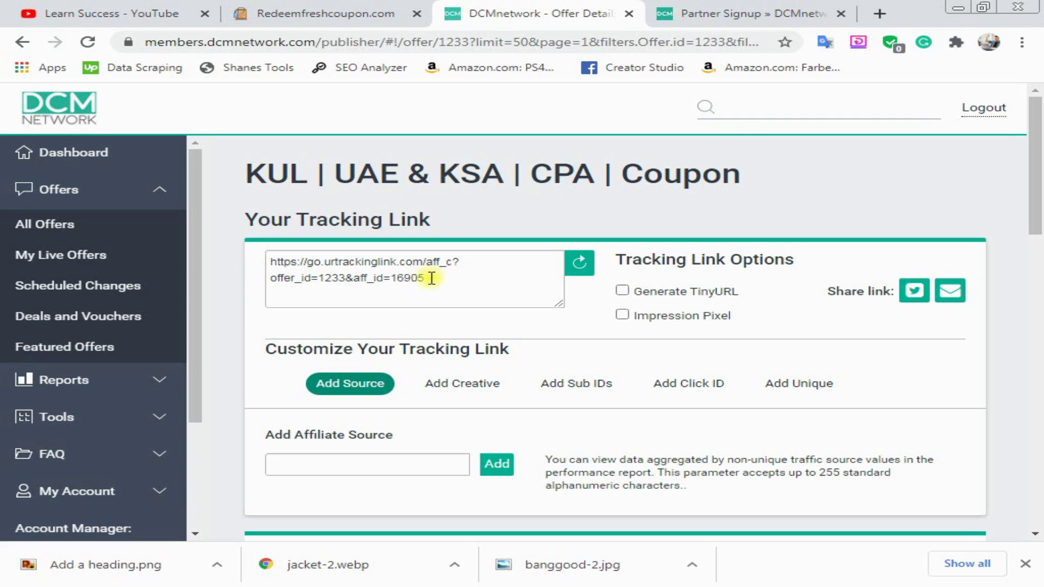
left_click_drag(423, 275, 269, 262)
key("ctrl+c")
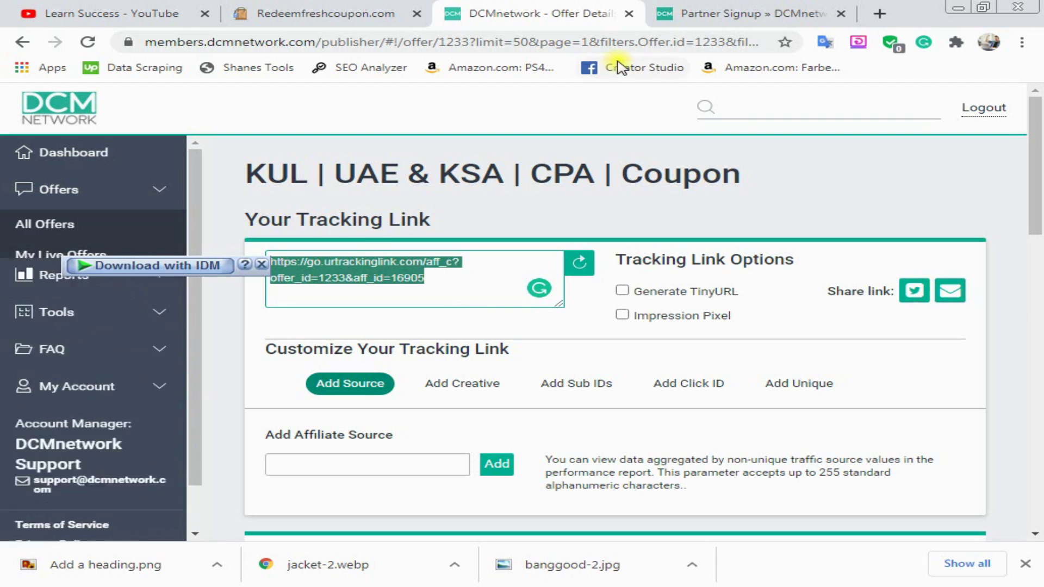
- Load the copied KUL tracking link in a new browser tab
left_click(880, 13)
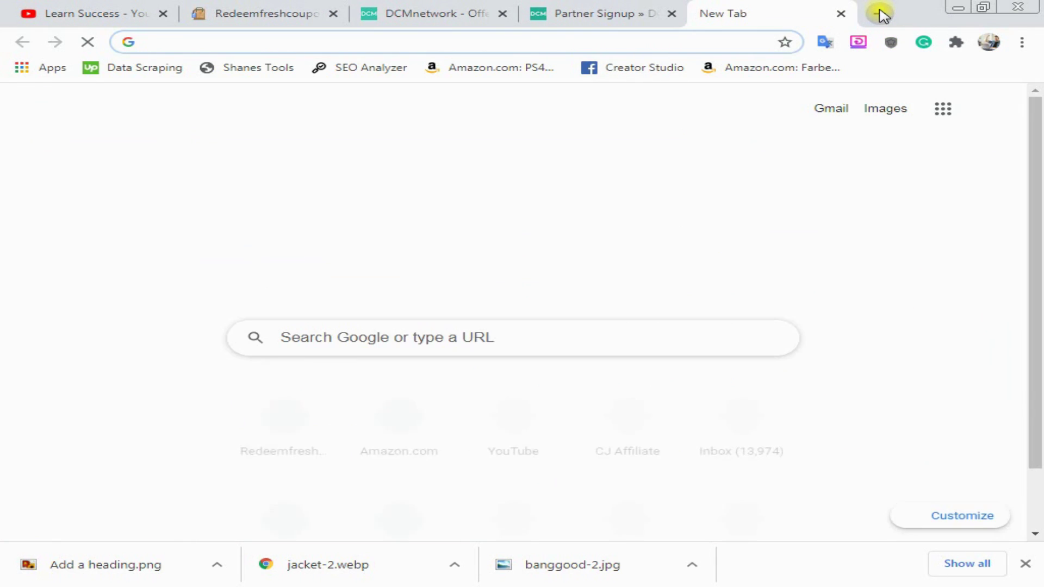
key("ctrl+v")
key("Return")
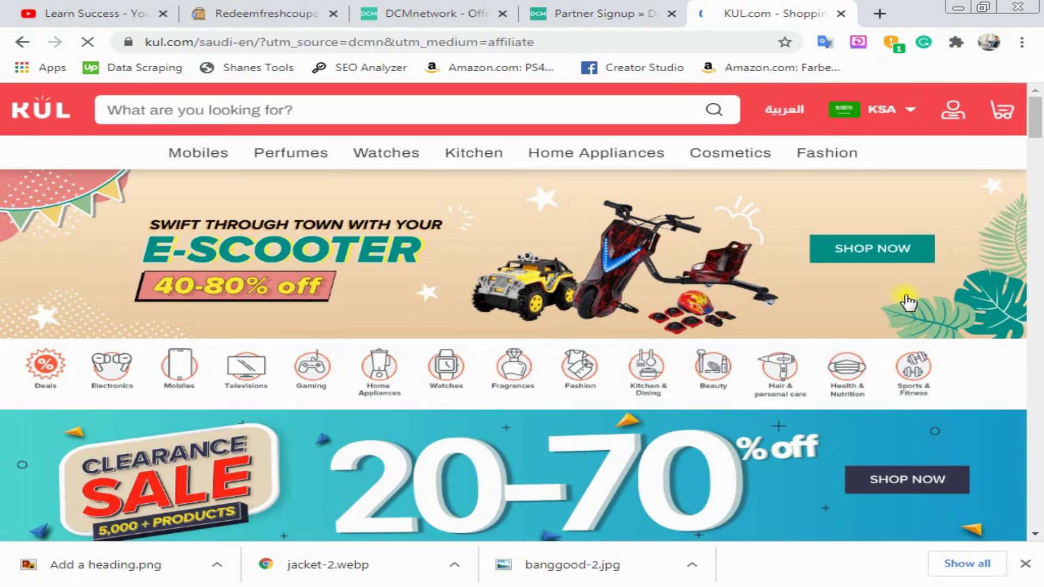
- Look through the KUL.com home page's deals, sale banners and Brand Zone section
scroll(908, 302, "down", 3)
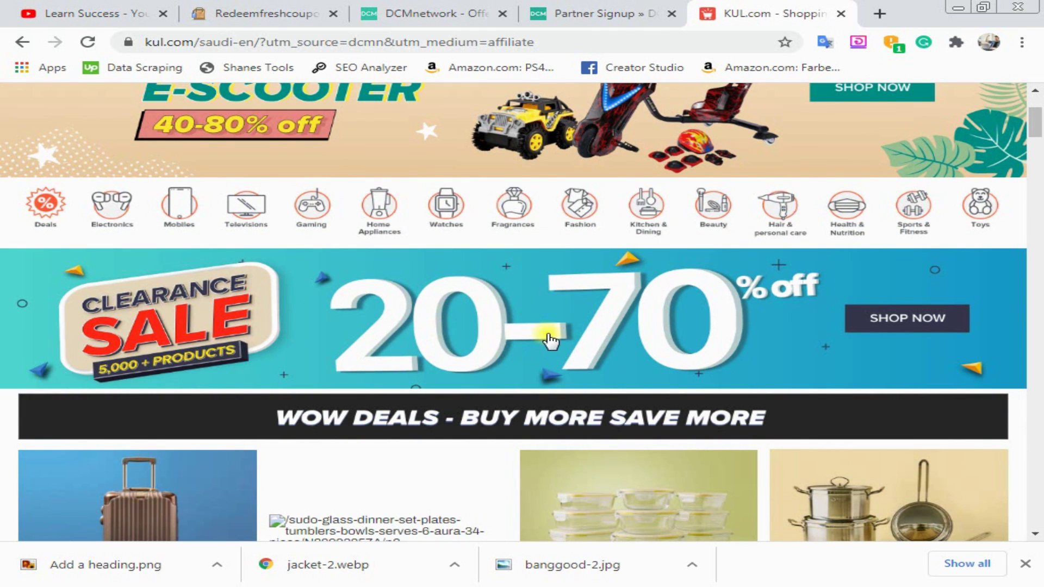
scroll(549, 338, "down", 3)
scroll(550, 340, "down", 4)
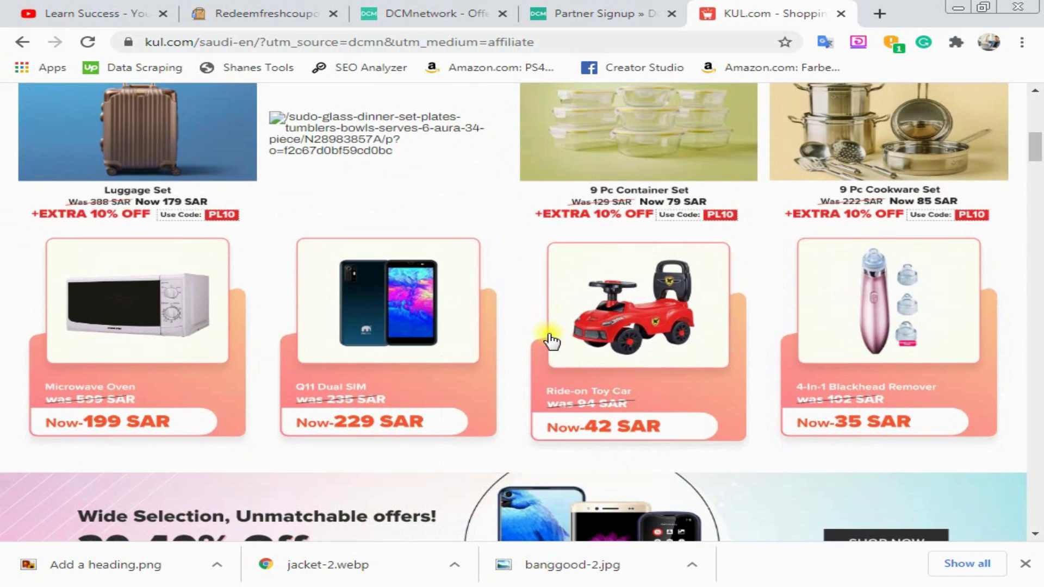
scroll(551, 341, "down", 4)
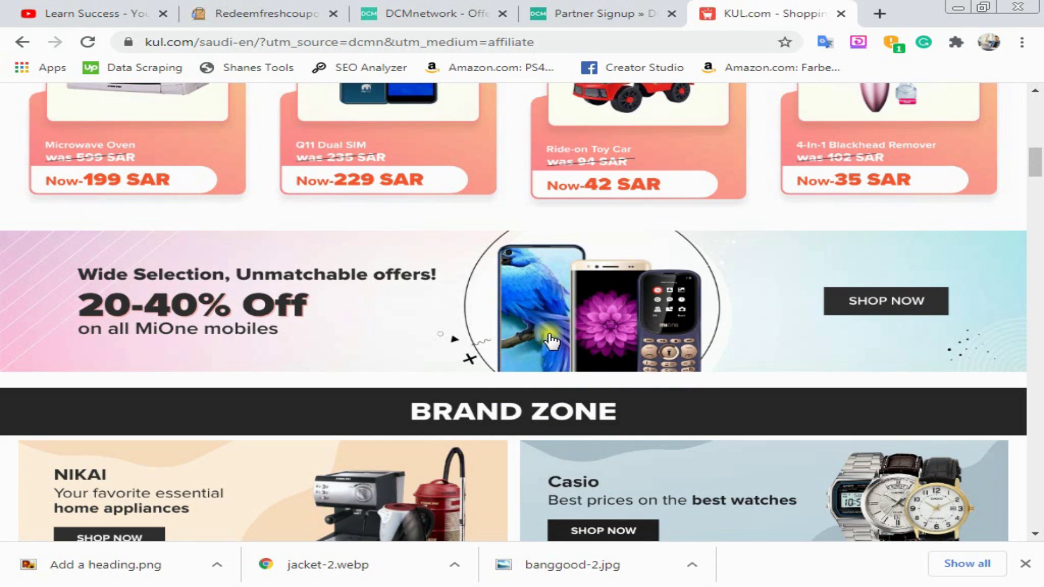
scroll(552, 341, "down", 4)
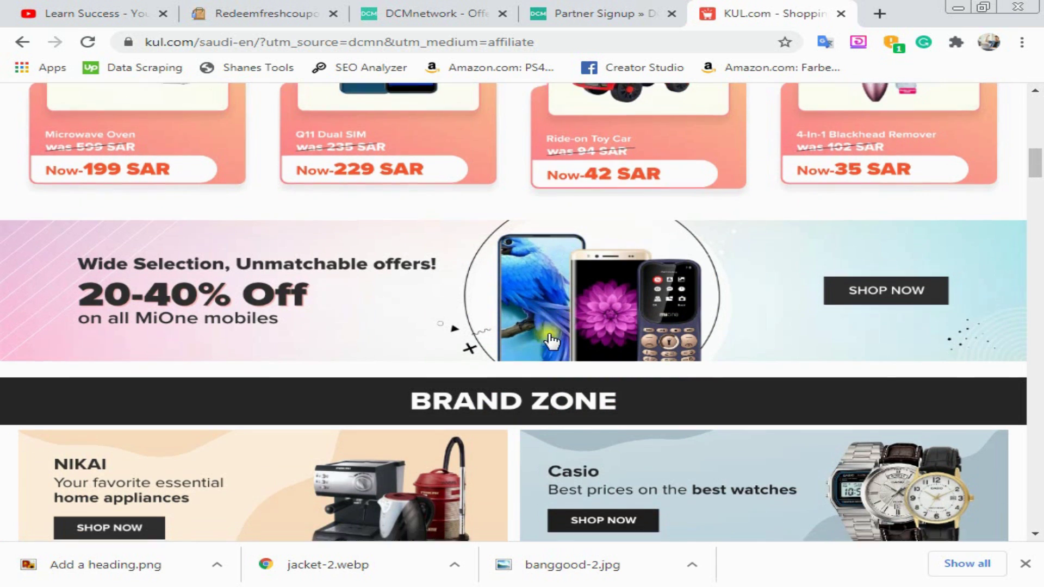
scroll(552, 341, "up", 18)
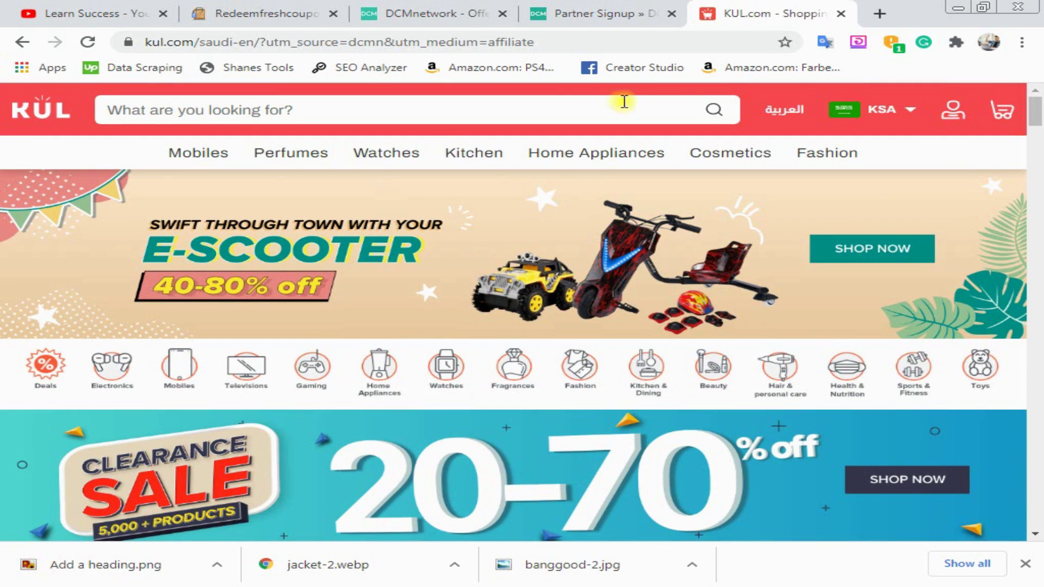
- Close the KUL.com store tab and review the KUL offer's tracking link options, payout details, notes and creatives sections
left_click(840, 13)
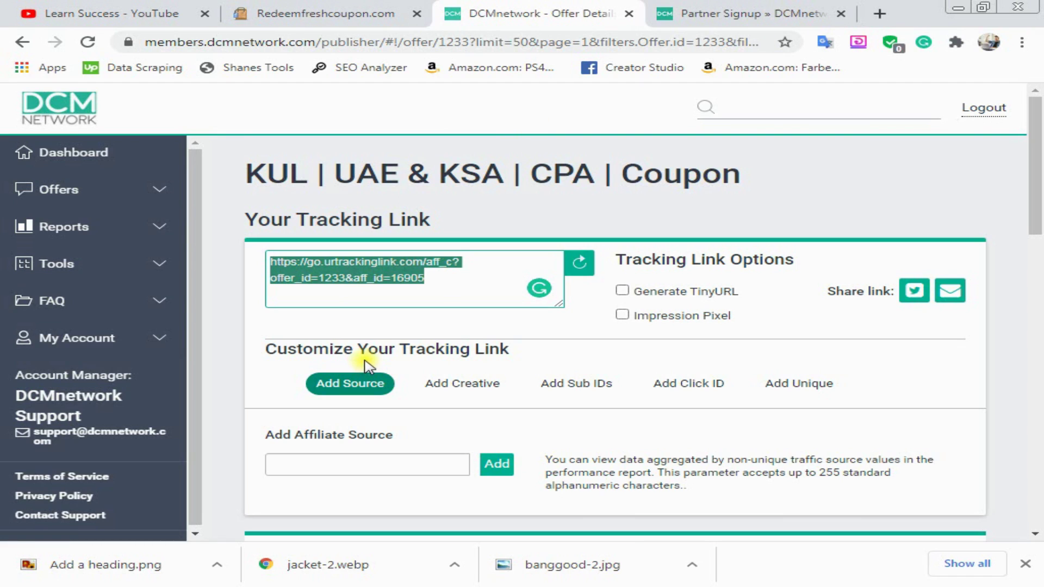
left_click(441, 292)
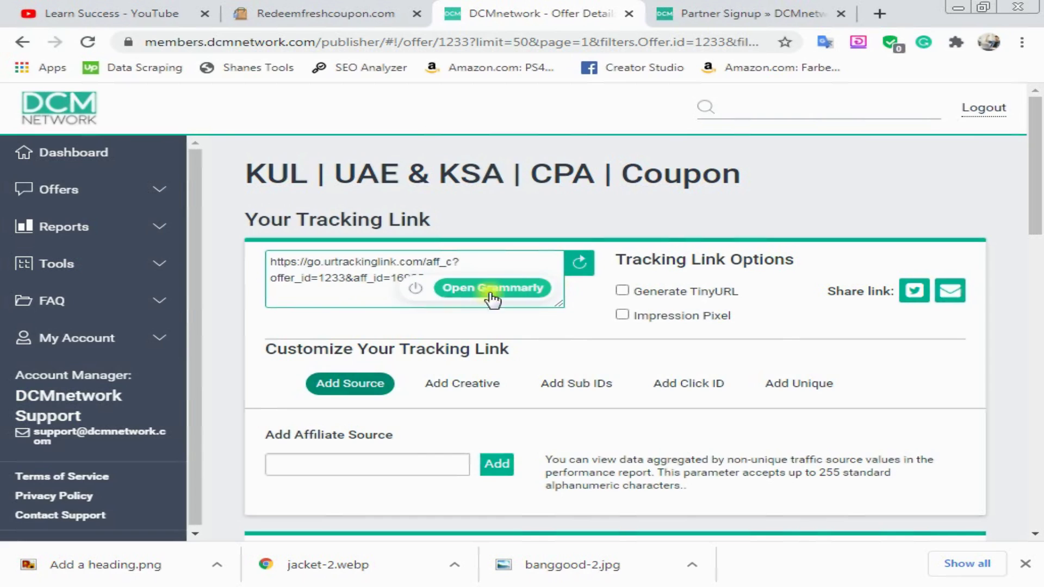
scroll(677, 310, "down", 2)
scroll(677, 310, "down", 3)
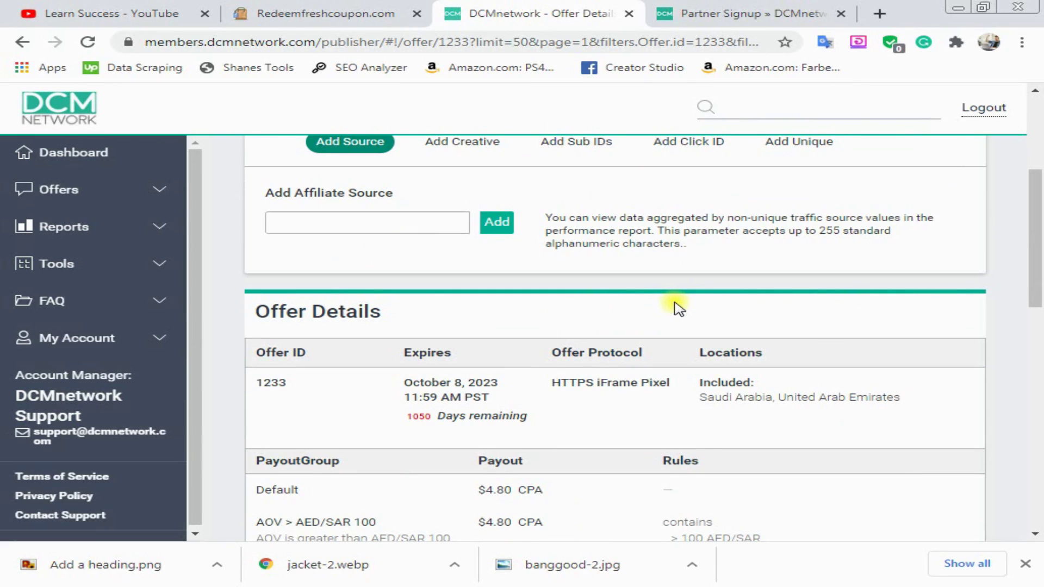
scroll(677, 309, "up", 5)
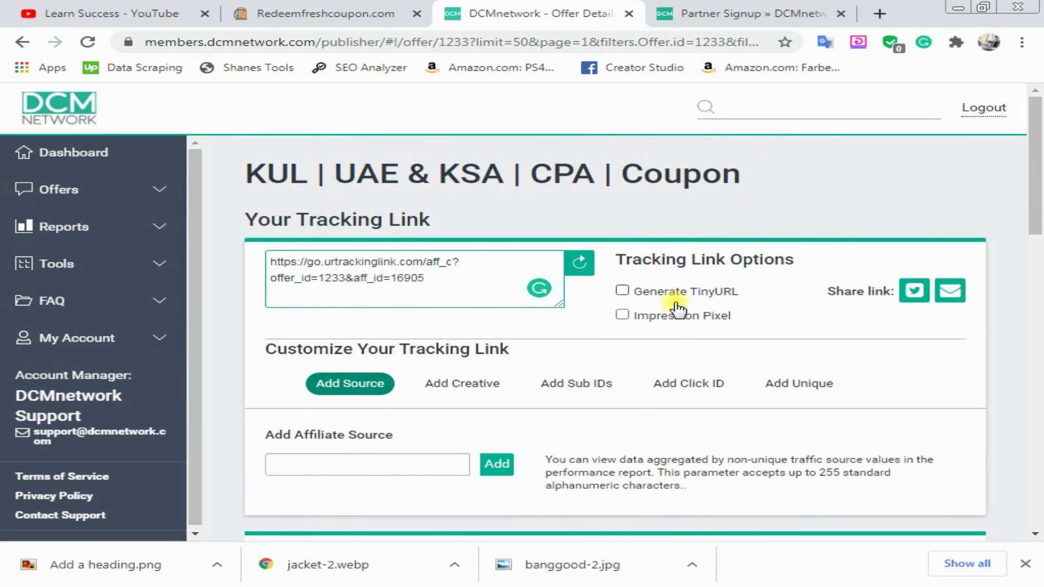
scroll(677, 310, "down", 10)
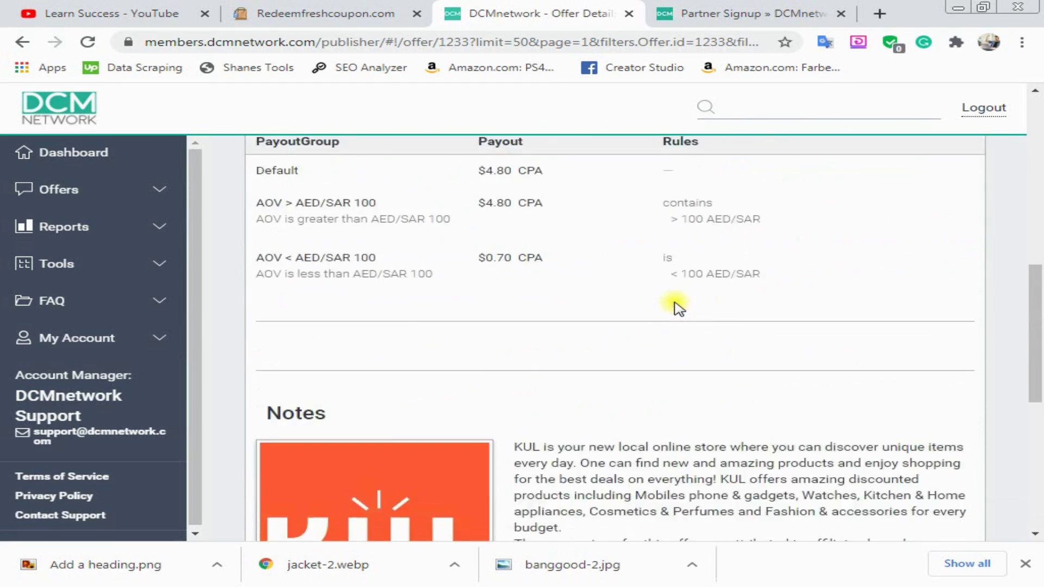
scroll(677, 310, "down", 7)
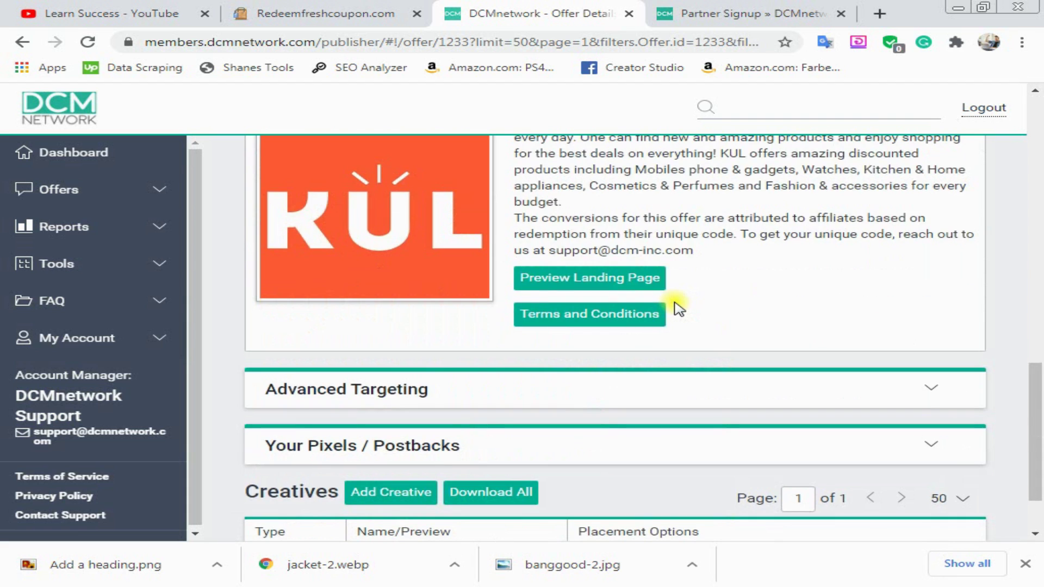
scroll(674, 307, "down", 2)
scroll(673, 309, "up", 5)
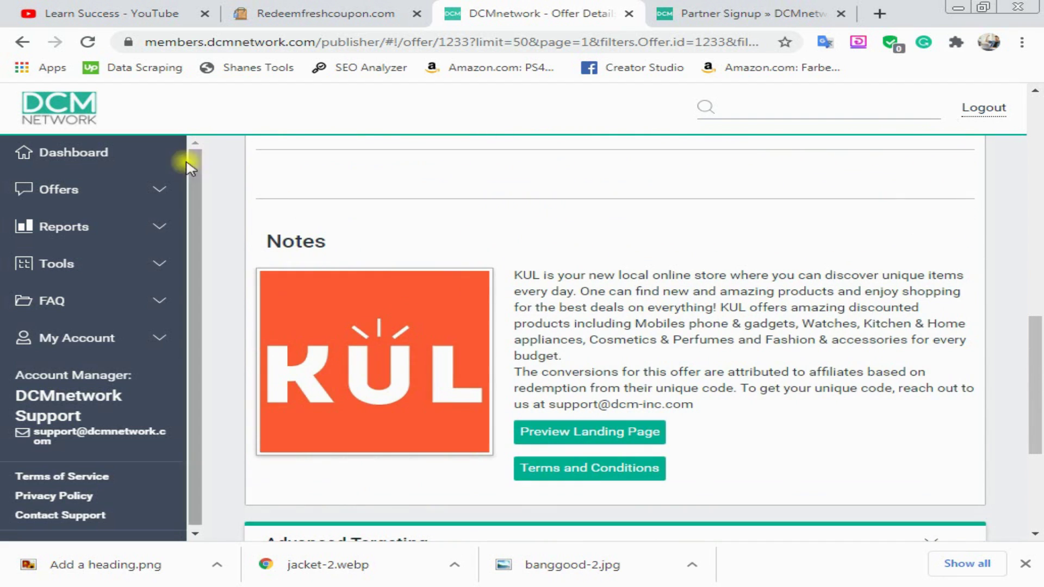
- Go to the All Offers list and open the BioBox | UAE | CPS | Coupon offer
left_click(22, 205)
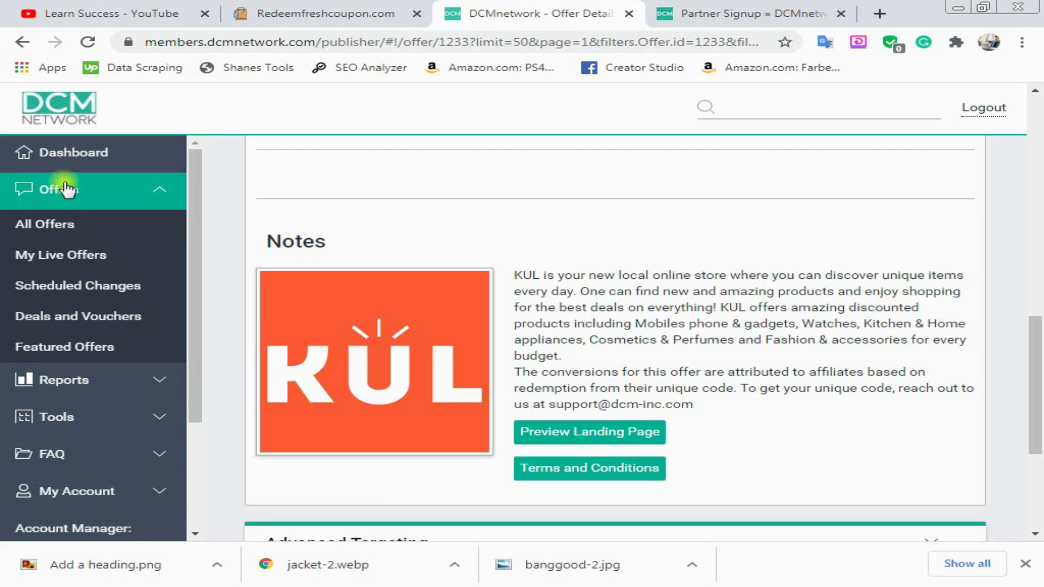
left_click(20, 224)
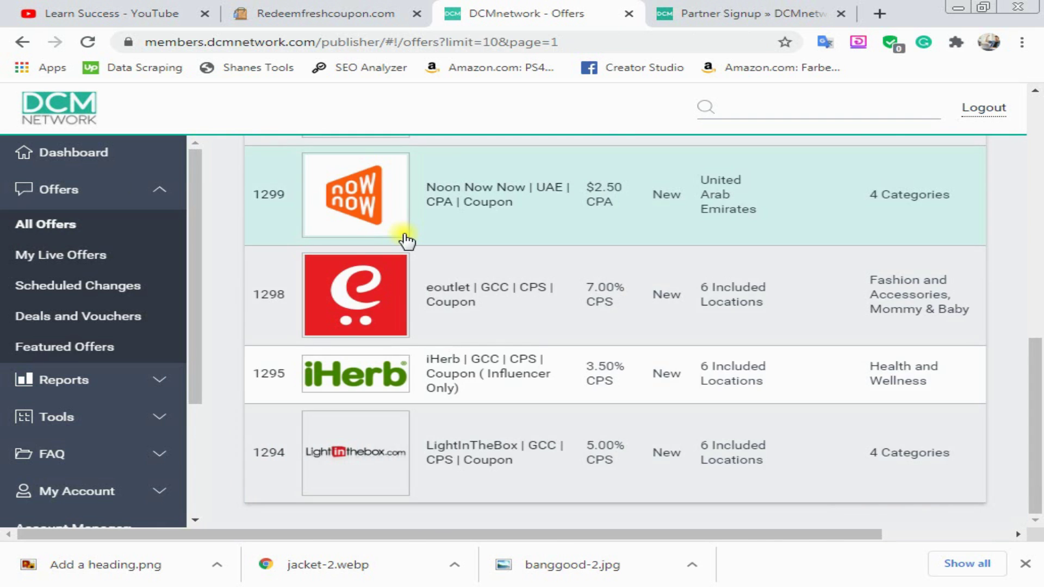
scroll(405, 240, "up", 10)
scroll(405, 239, "down", 4)
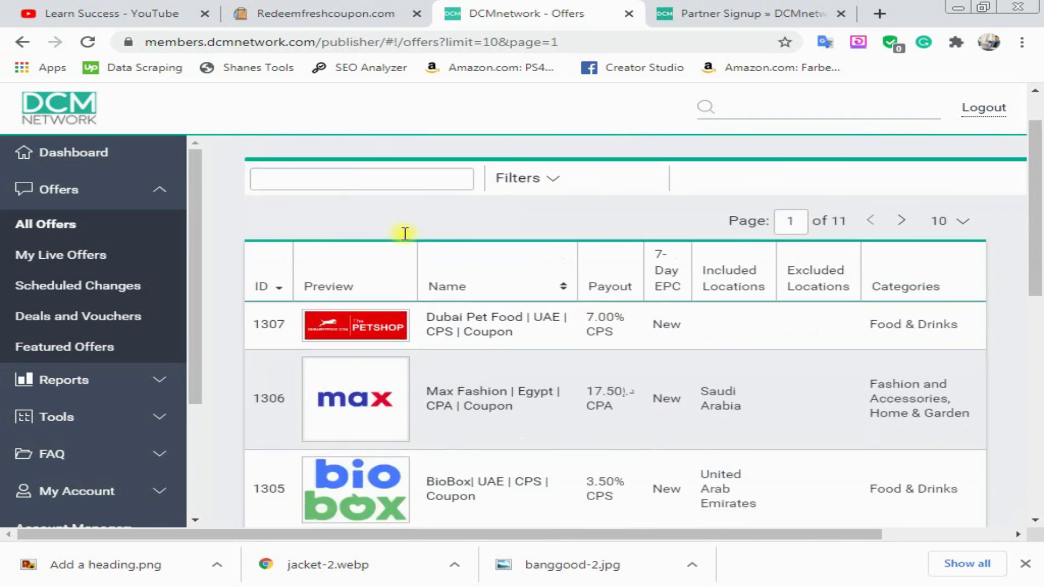
left_click(463, 307)
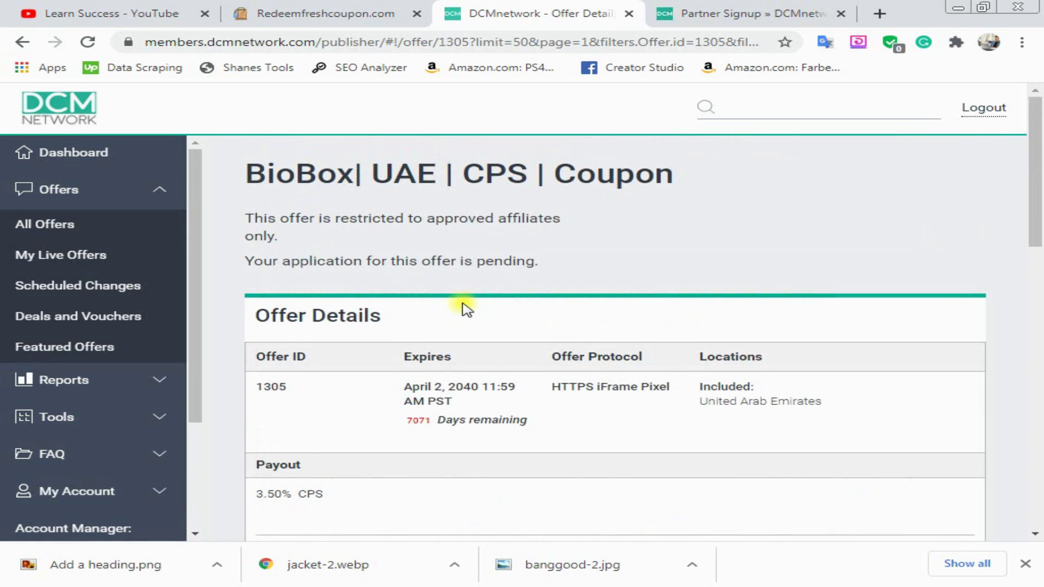
- Read through the BioBox offer's payout, notes and terms and conditions, ending at its application status and offer details
scroll(506, 275, "down", 5)
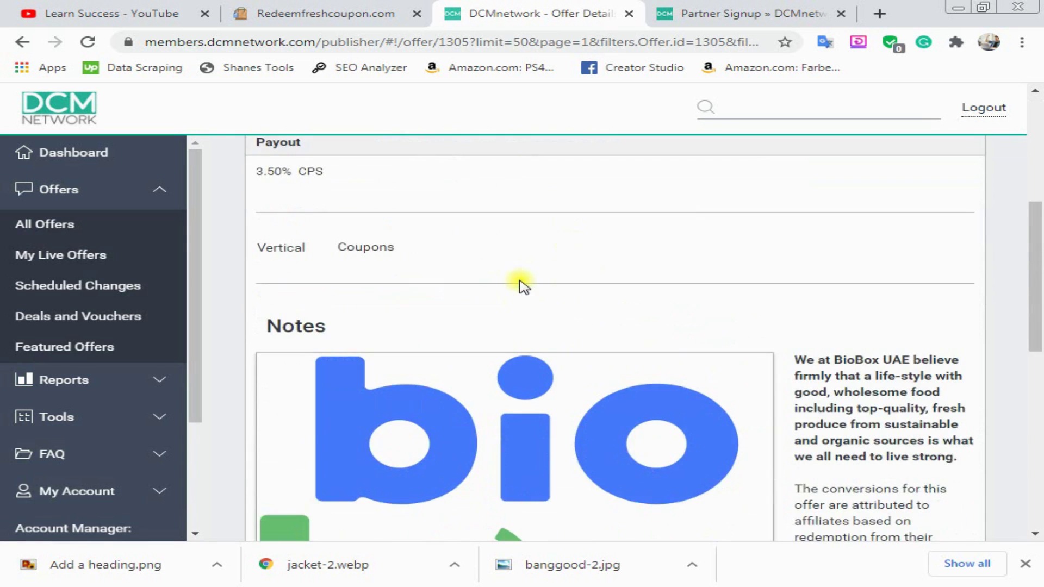
scroll(521, 283, "down", 10)
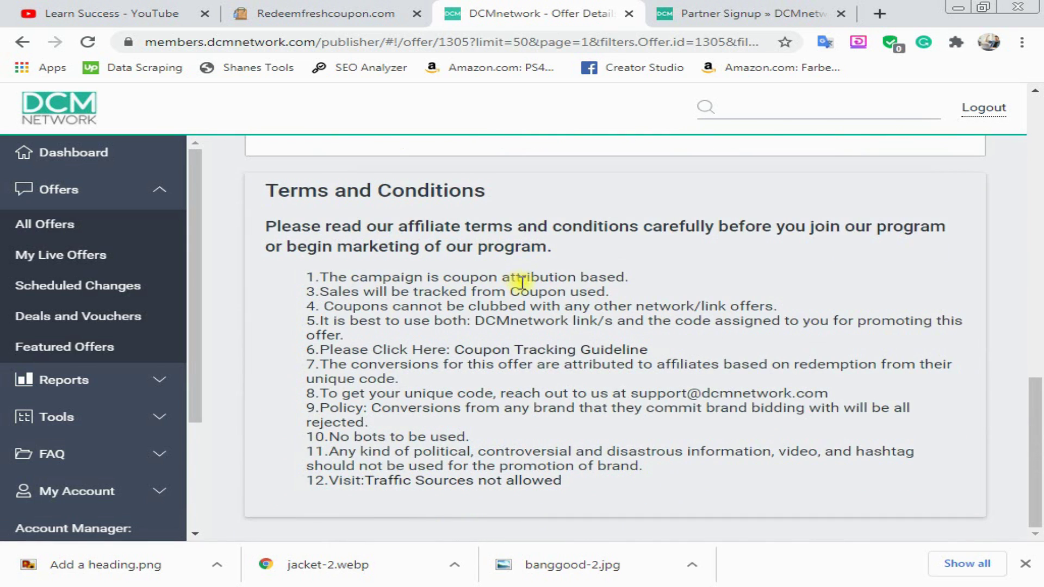
scroll(521, 283, "up", 3)
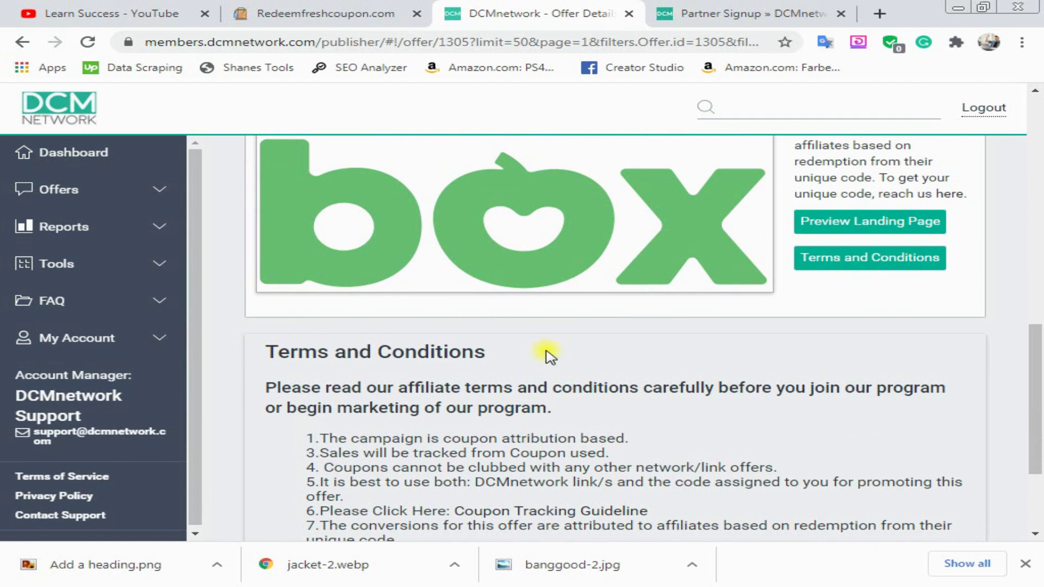
scroll(549, 356, "down", 3)
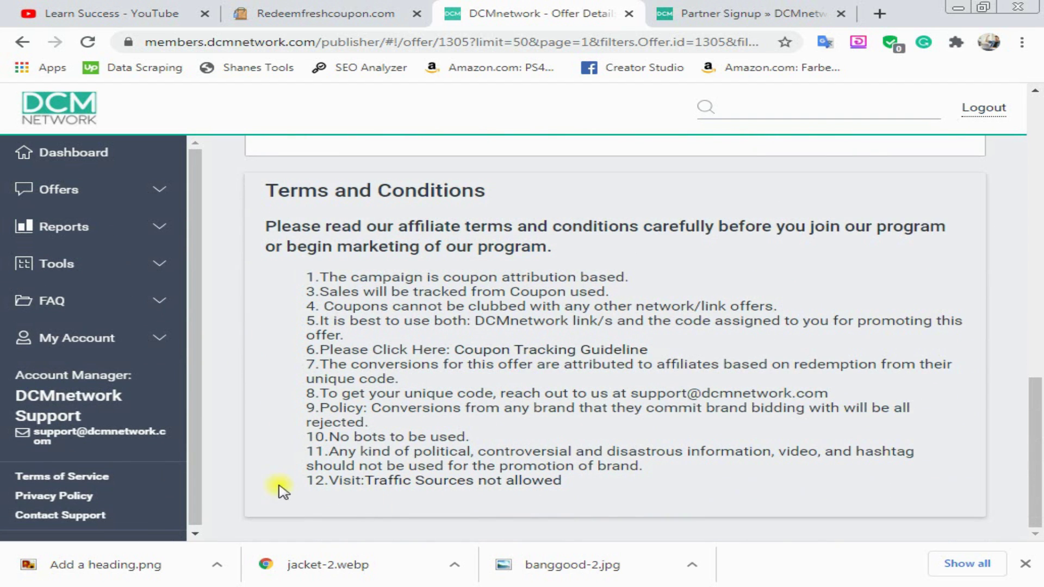
scroll(595, 380, "up", 6)
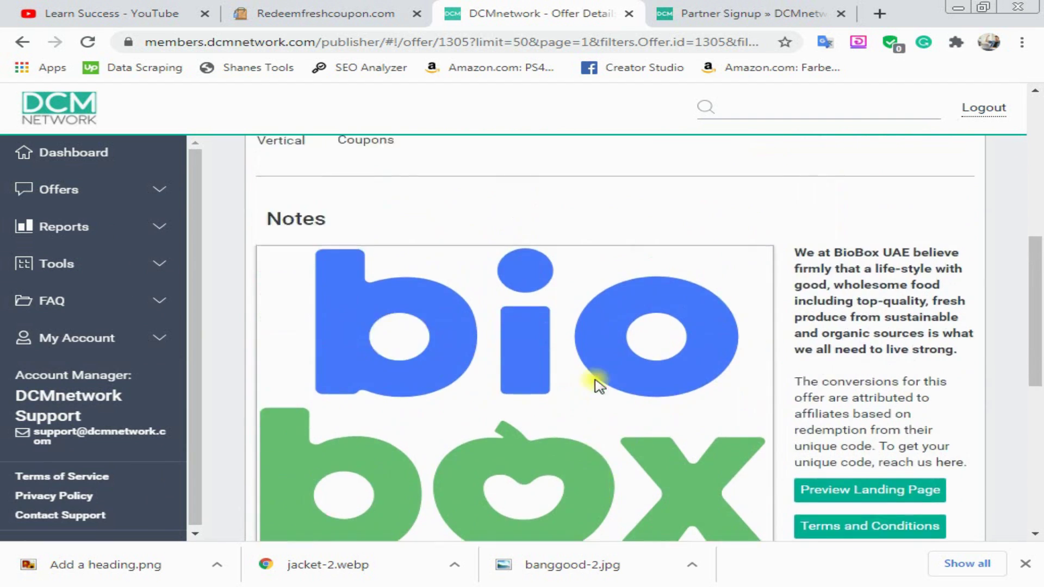
scroll(598, 384, "up", 4)
scroll(595, 385, "up", 3)
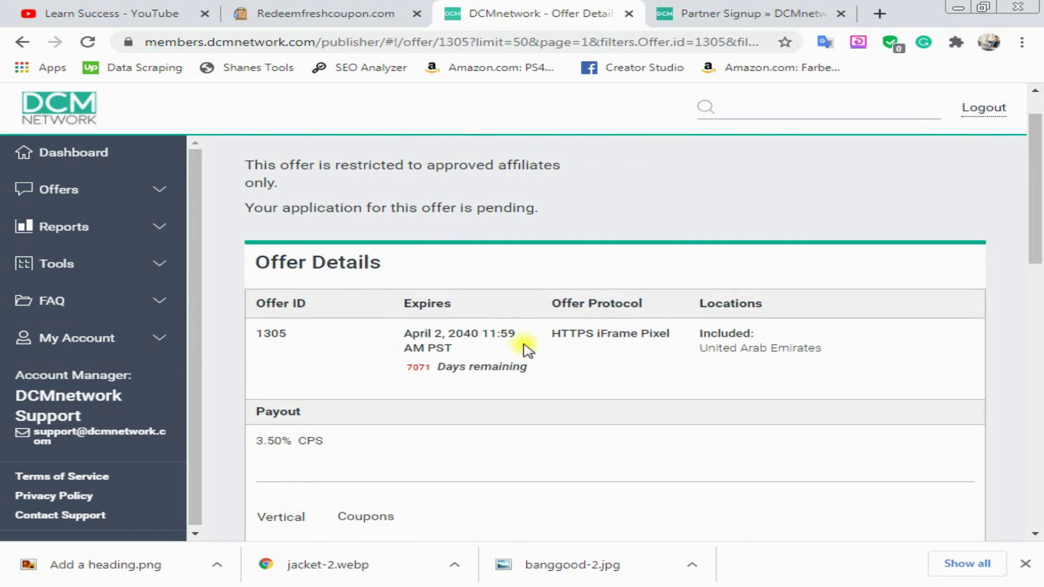
- Return to the All Offers list and open the eRomman | GCC | CPS | Coupon offer to check its application status
left_click(5, 189)
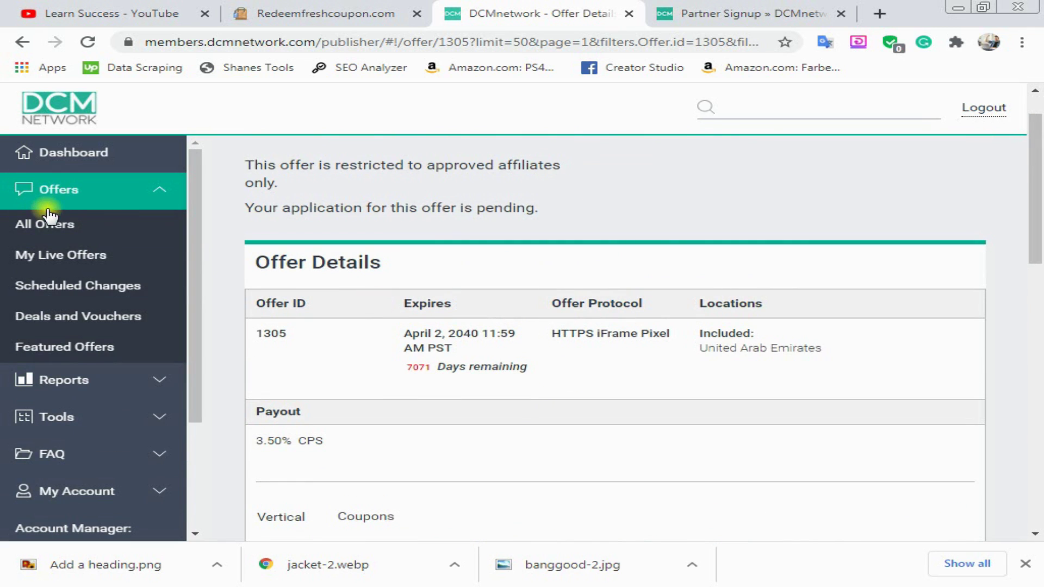
left_click(63, 189)
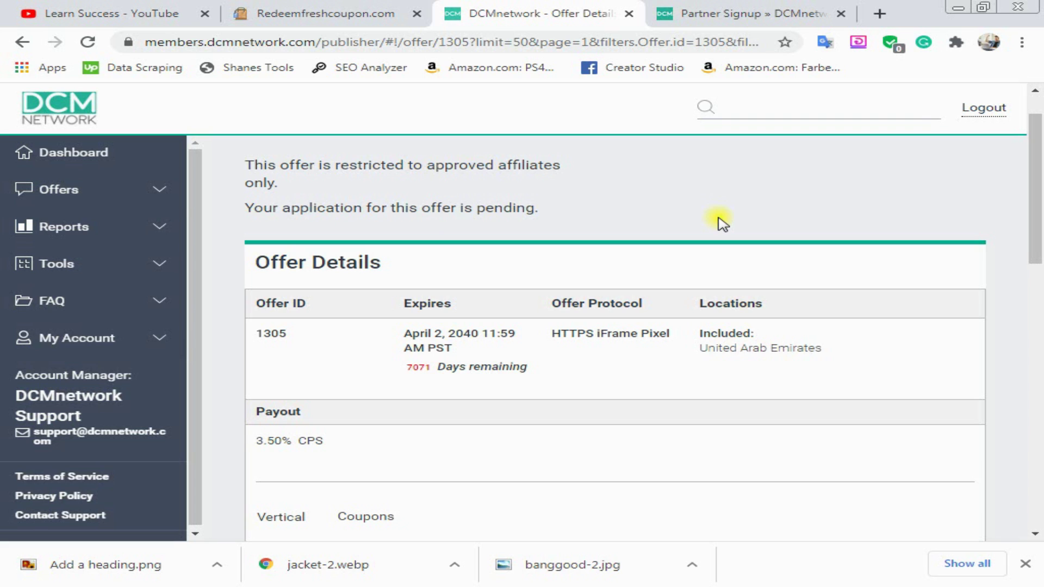
left_click(77, 202)
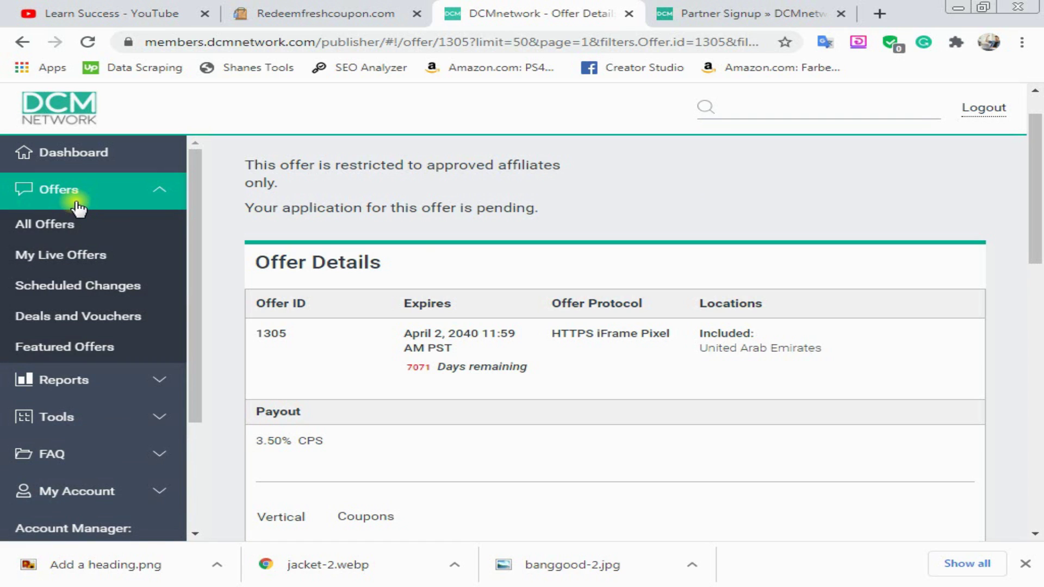
left_click(68, 224)
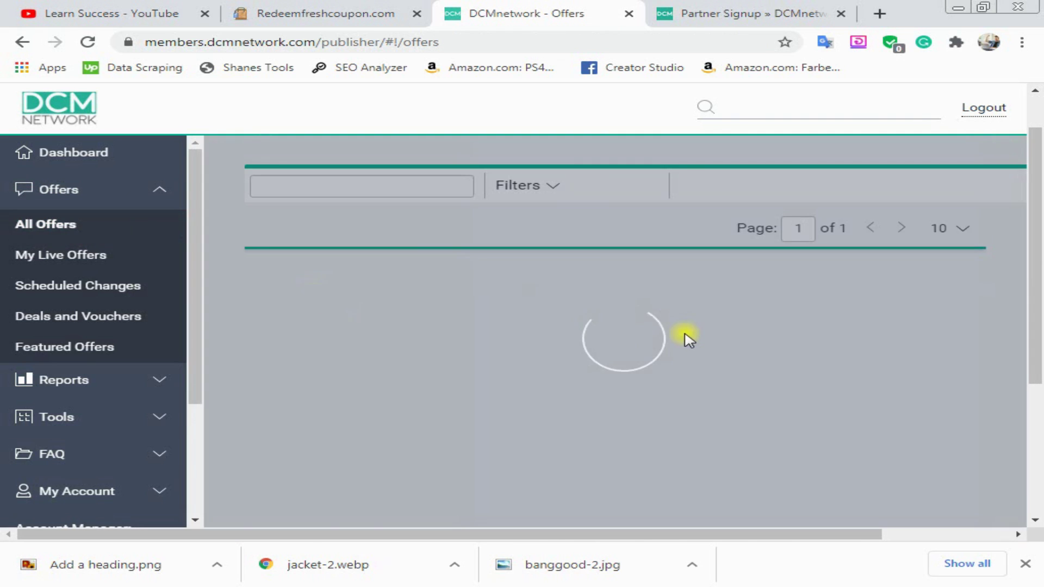
scroll(531, 359, "down", 4)
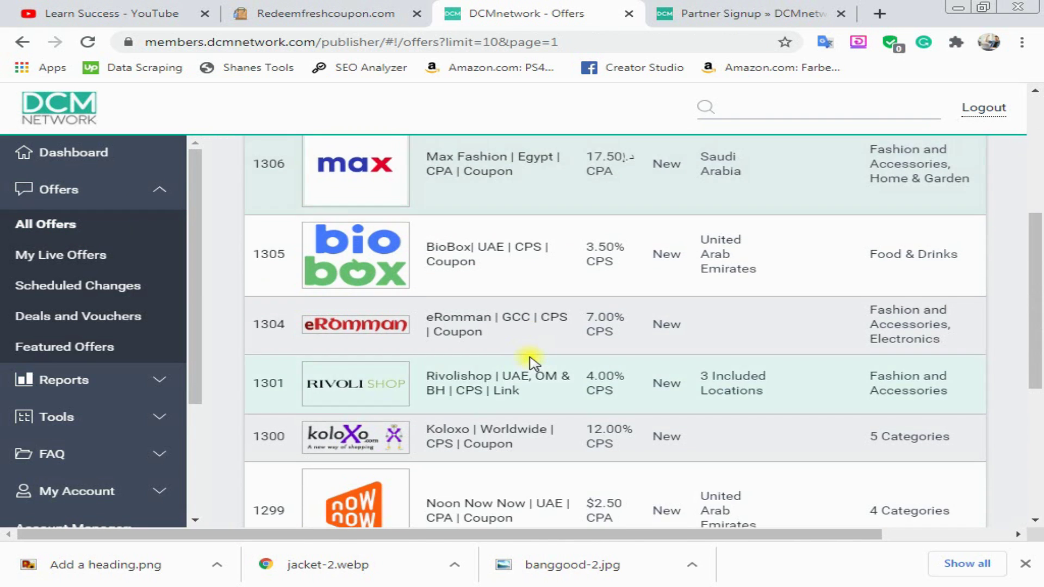
left_click(452, 320)
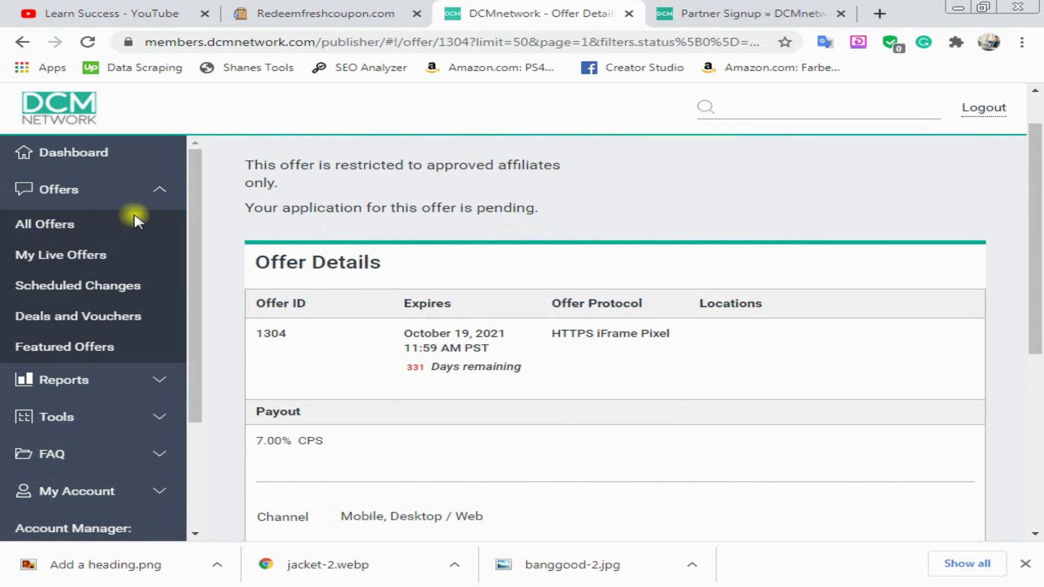
- Go back to All Offers, open the Rivolishop | UAE, OM & BH | CPS | Link offer and examine its application status and notes
left_click(44, 225)
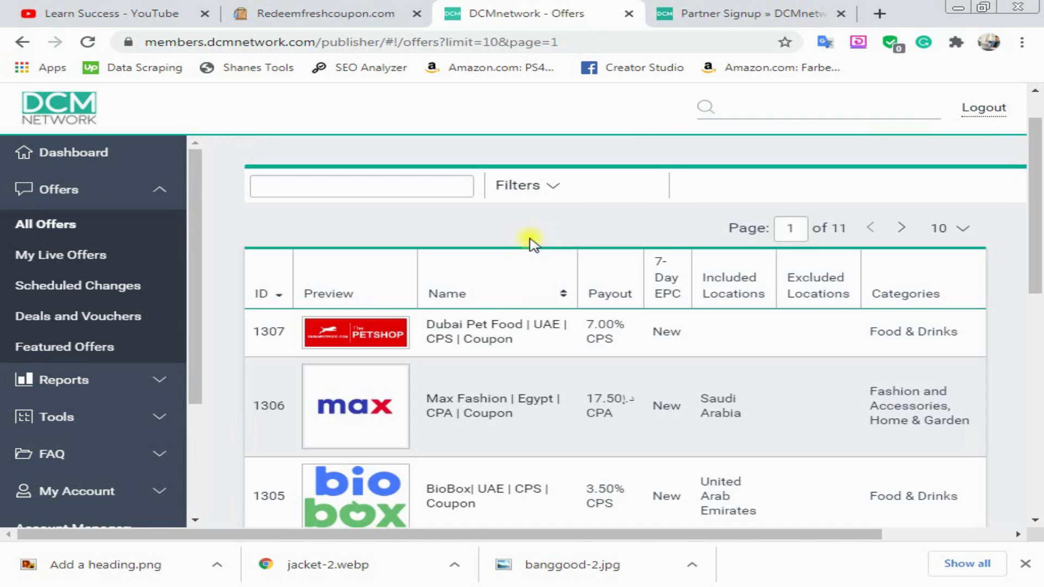
scroll(468, 324, "down", 4)
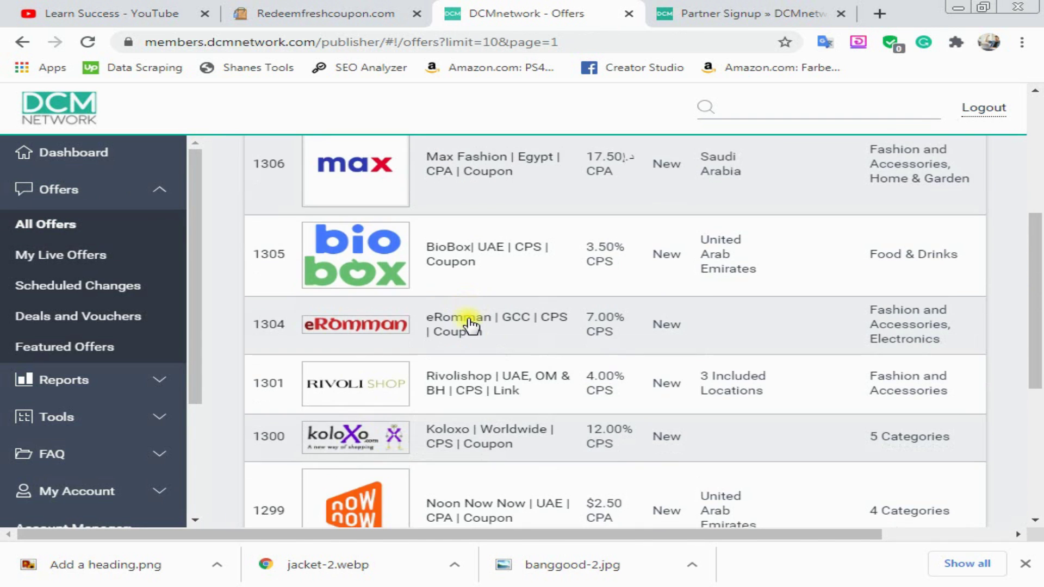
left_click(481, 377)
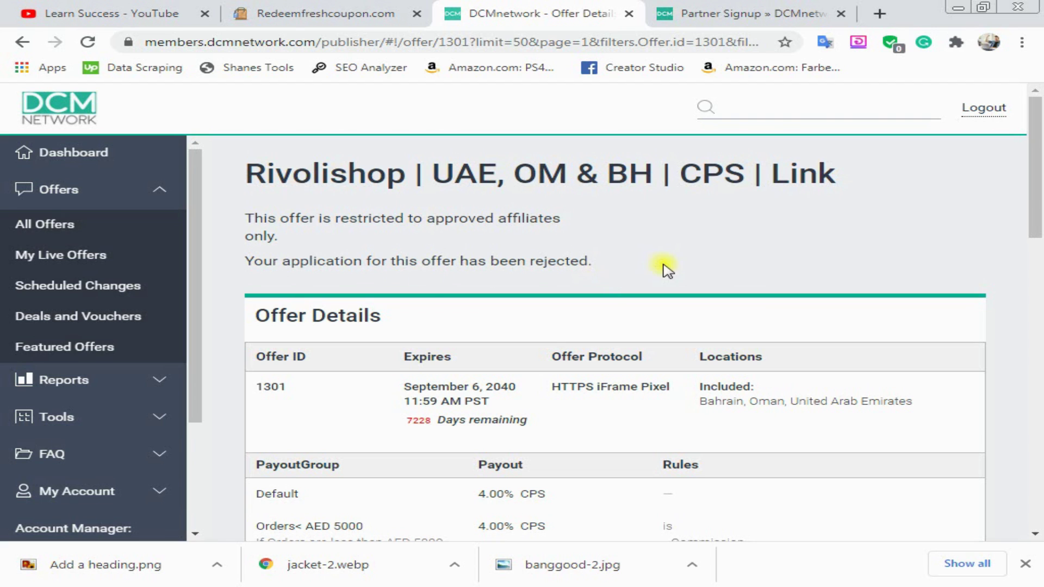
scroll(667, 268, "down", 8)
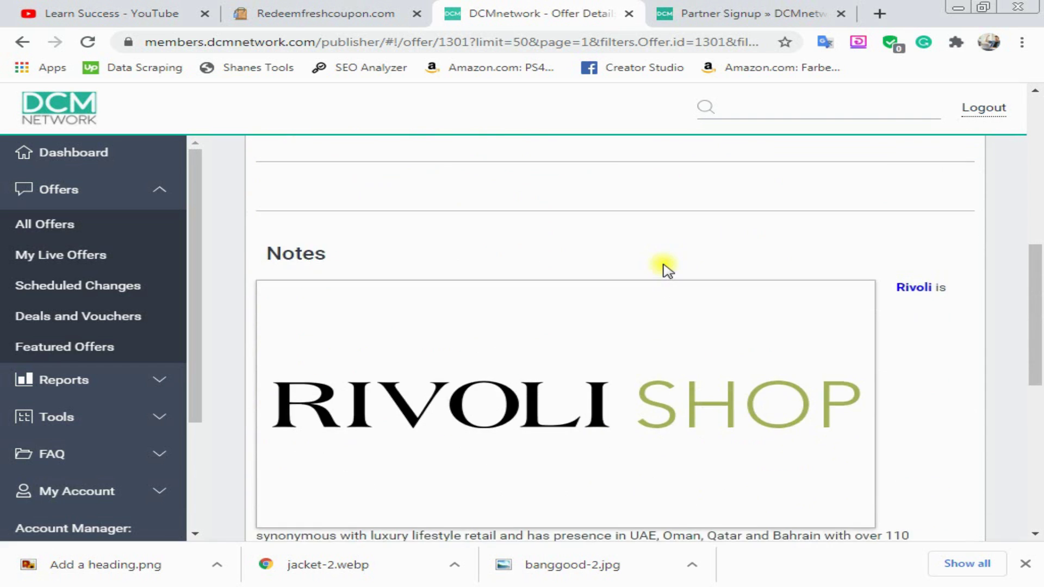
scroll(667, 269, "up", 8)
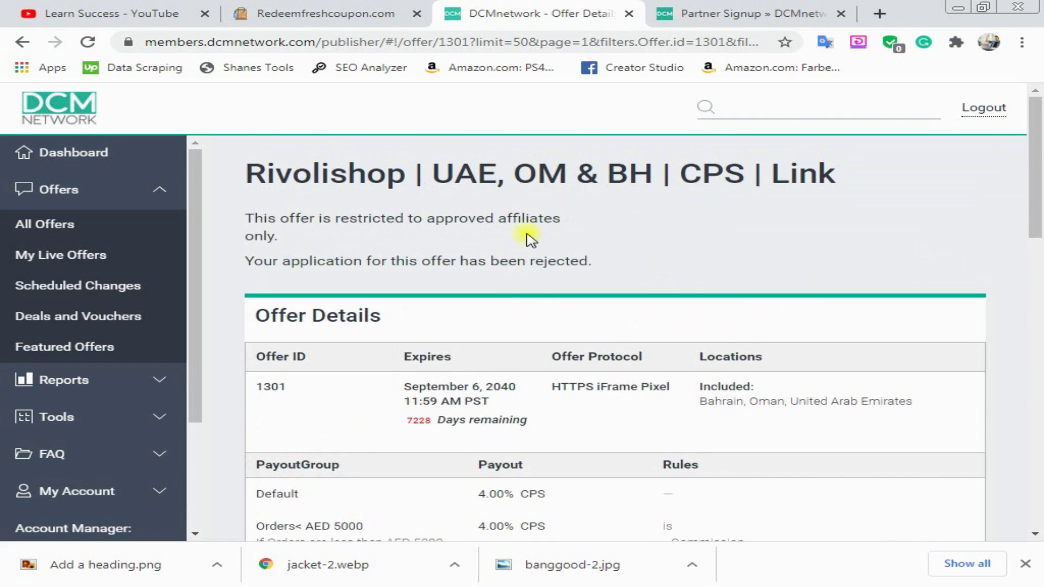
- Return to All Offers and look through the first page's offers, comparing their payouts, included locations and categories
left_click(56, 225)
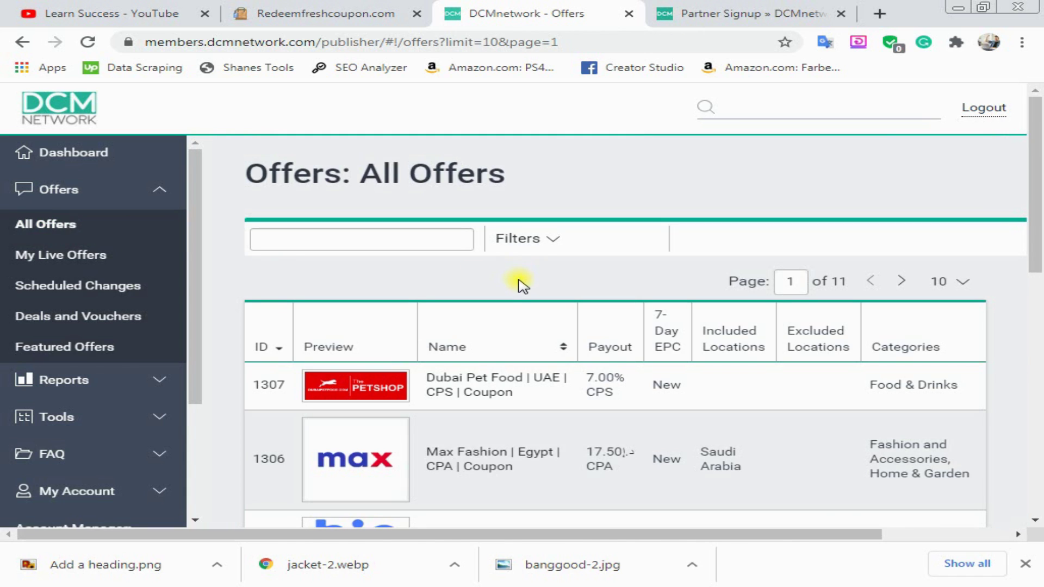
scroll(523, 288, "down", 3)
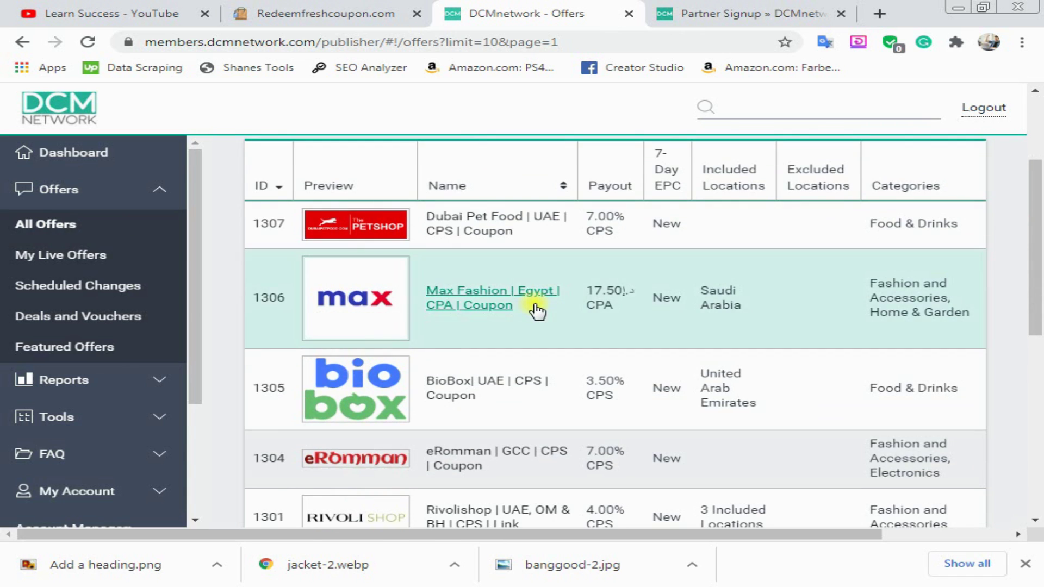
scroll(537, 311, "down", 5)
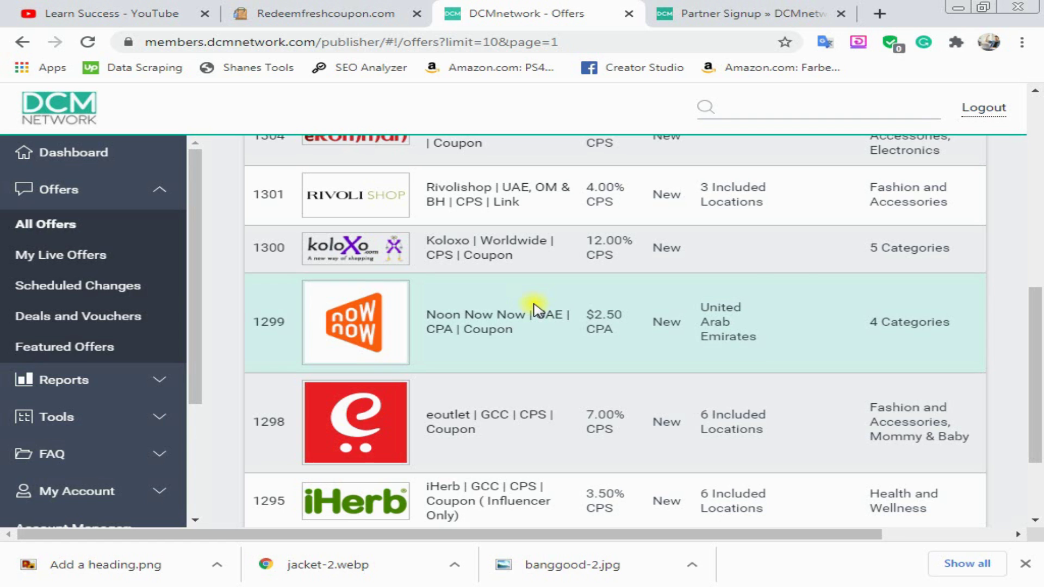
scroll(800, 274, "up", 8)
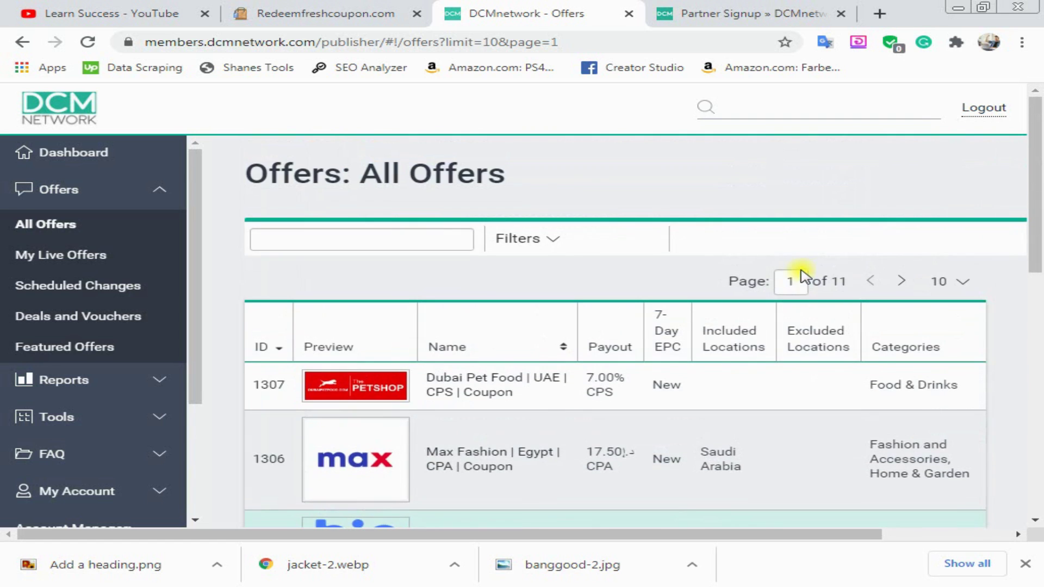
scroll(774, 348, "down", 3)
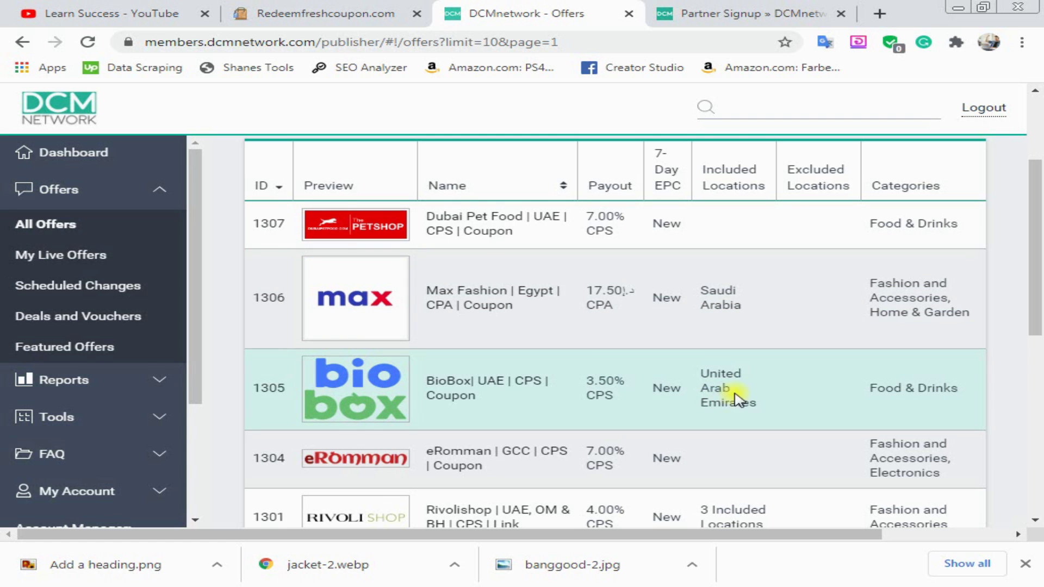
scroll(797, 403, "down", 4)
scroll(797, 403, "down", 3)
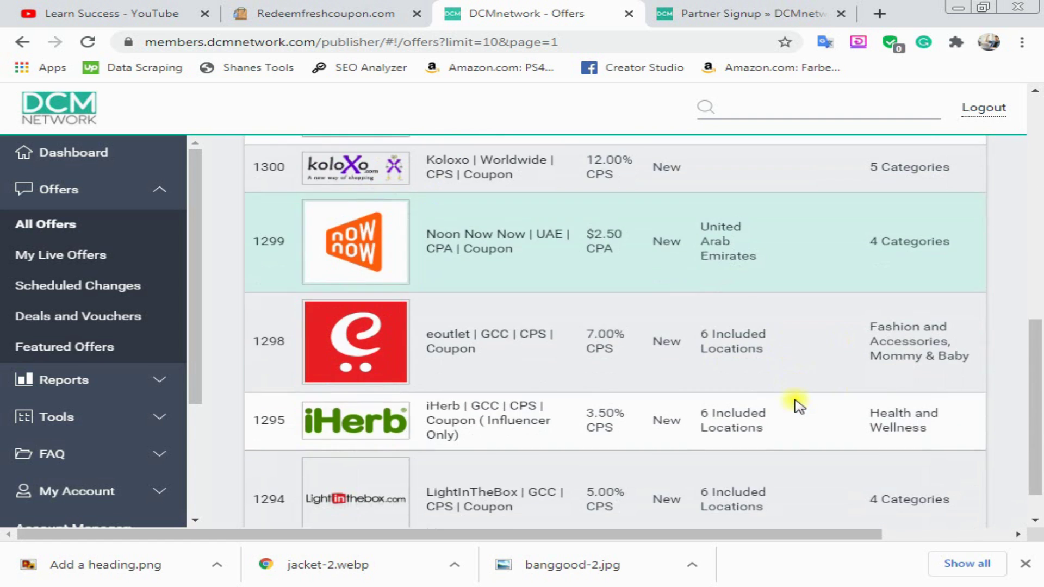
scroll(797, 403, "down", 1)
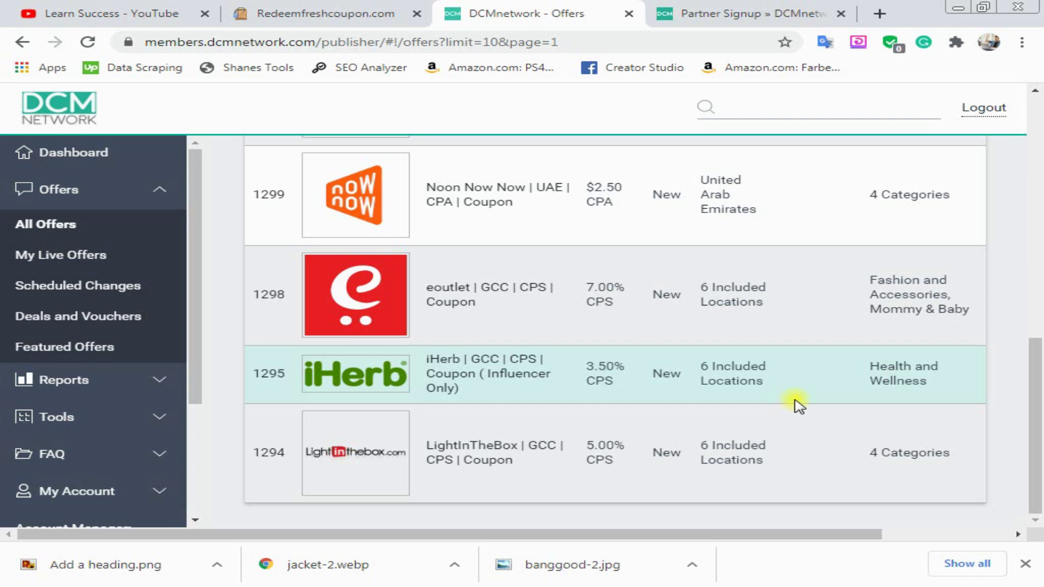
- Open My Live Offers and look through the approved offers with their payouts, locations and categories
scroll(798, 405, "up", 9)
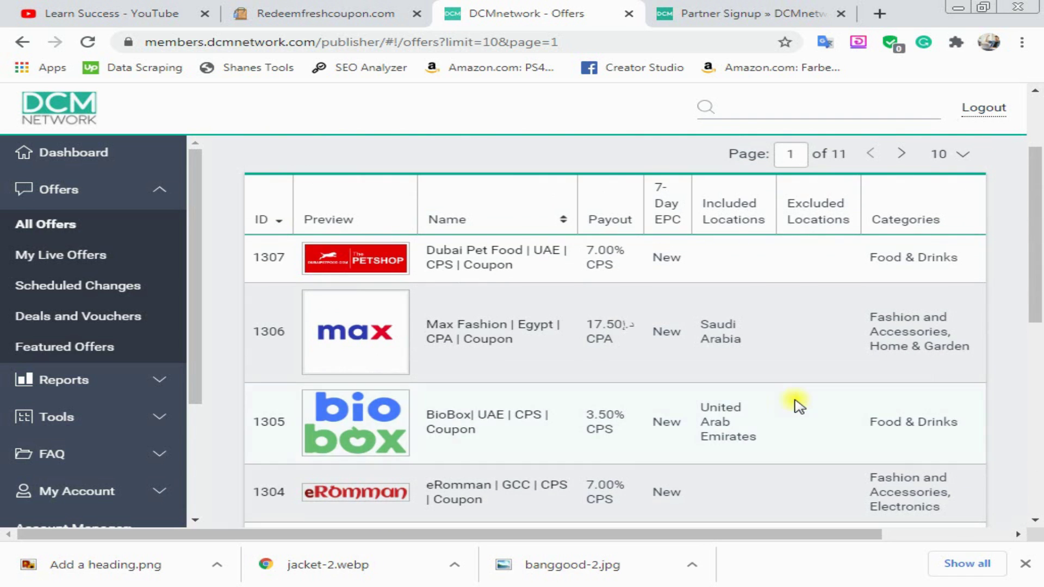
scroll(795, 402, "up", 2)
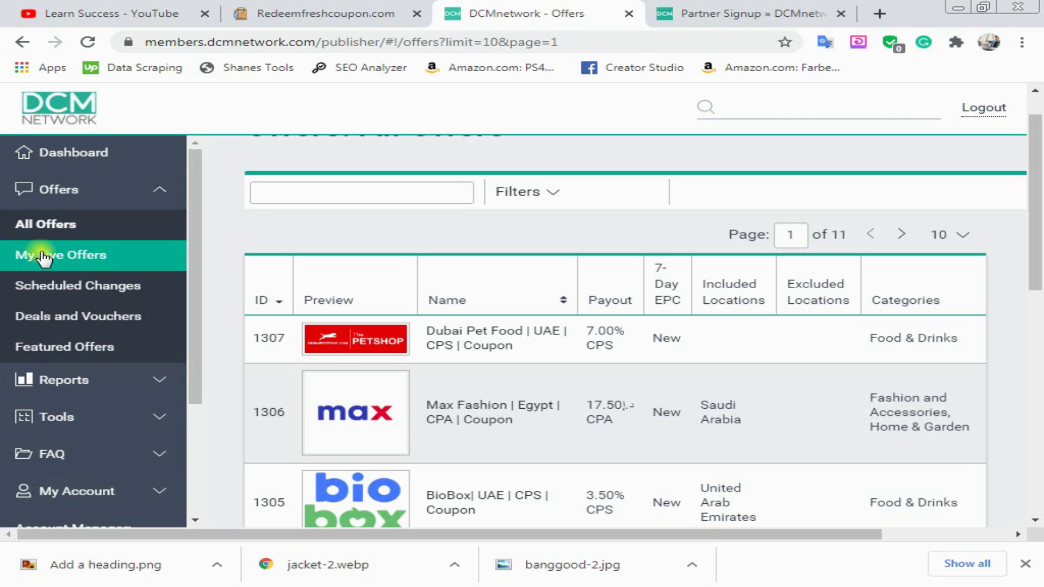
left_click(78, 260)
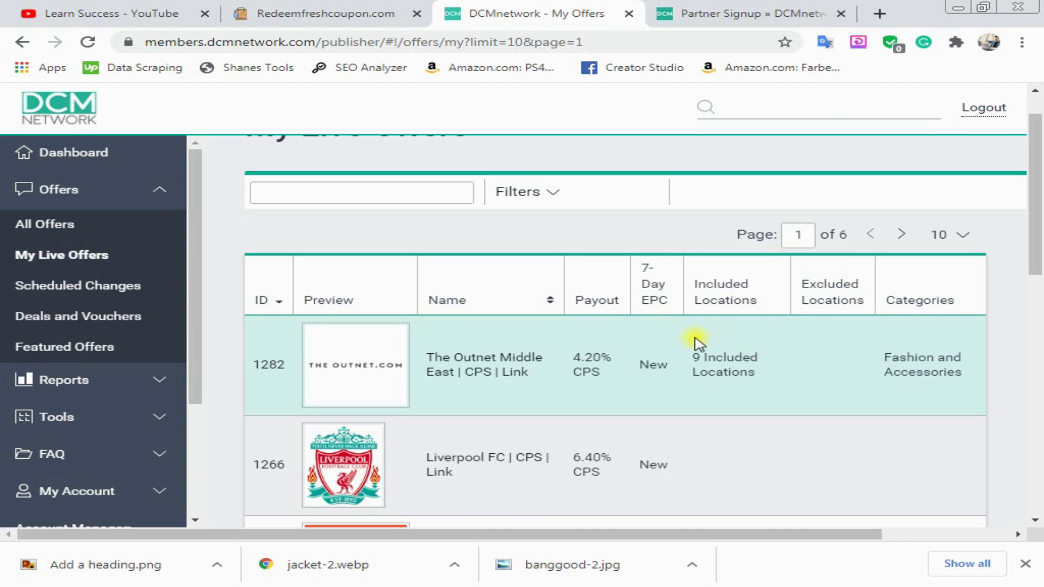
scroll(698, 342, "down", 4)
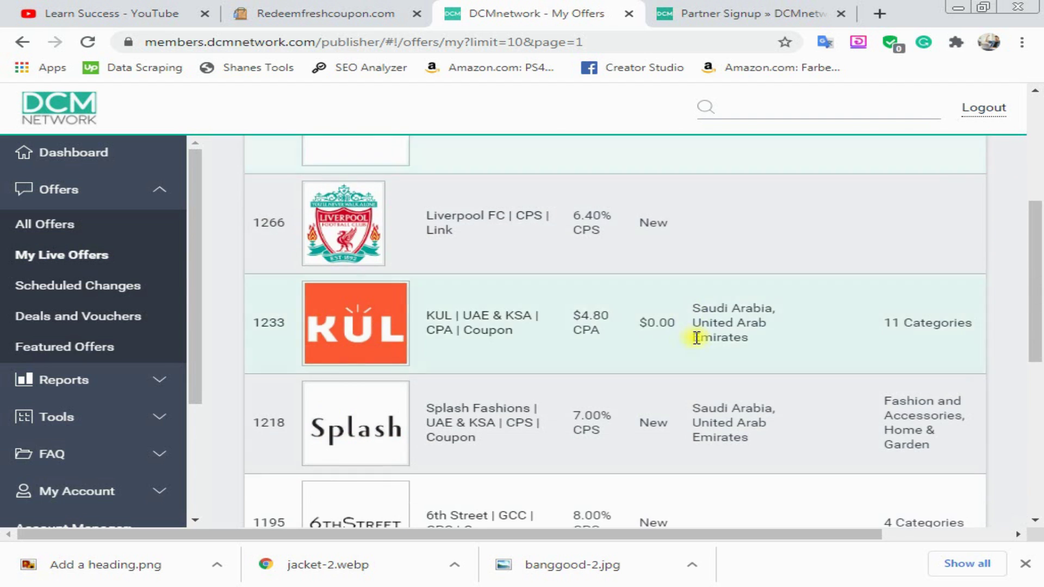
scroll(698, 343, "down", 3)
scroll(699, 343, "up", 3)
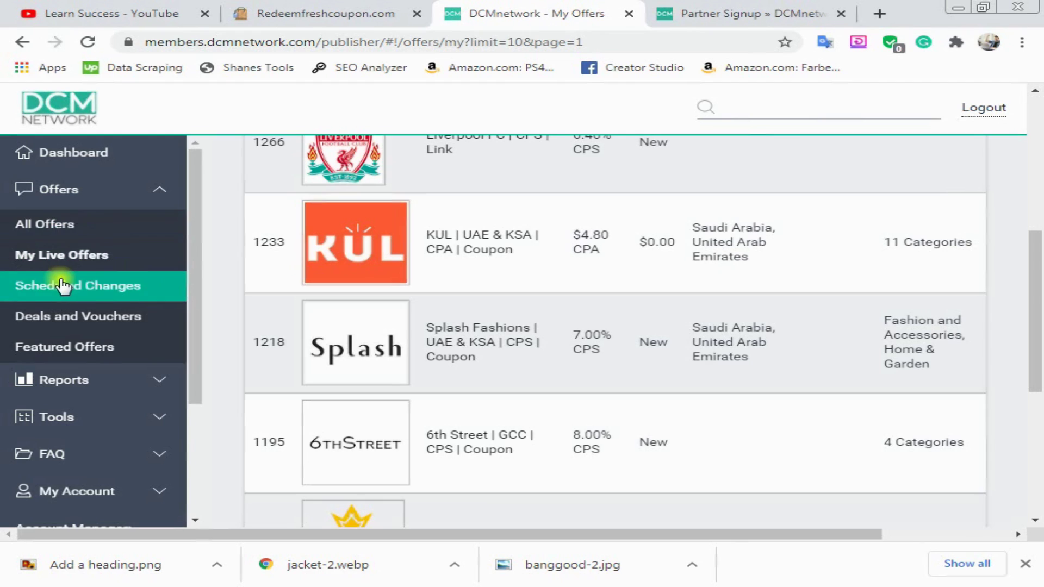
scroll(531, 303, "up", 5)
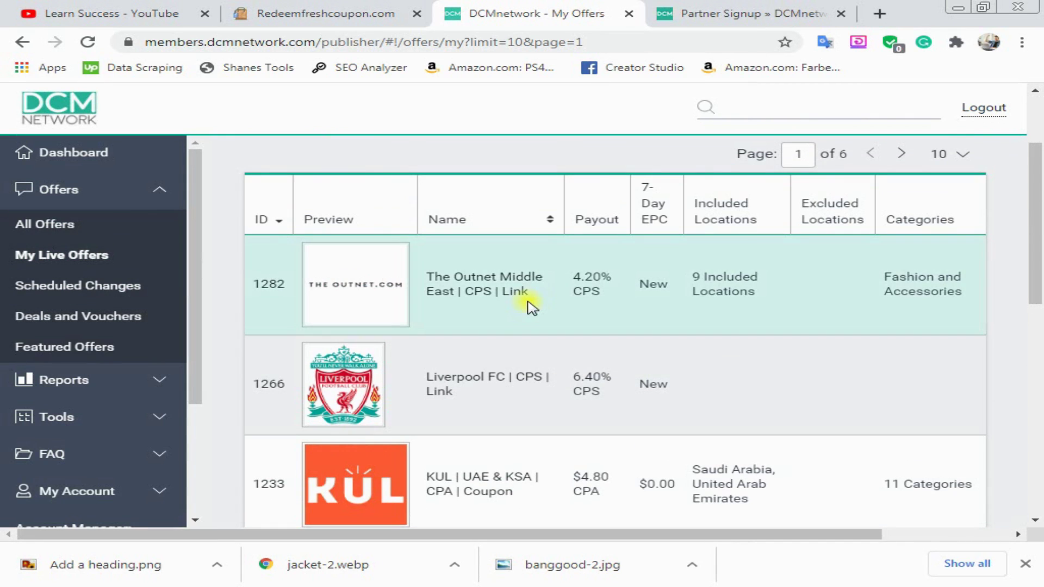
scroll(684, 288, "down", 3)
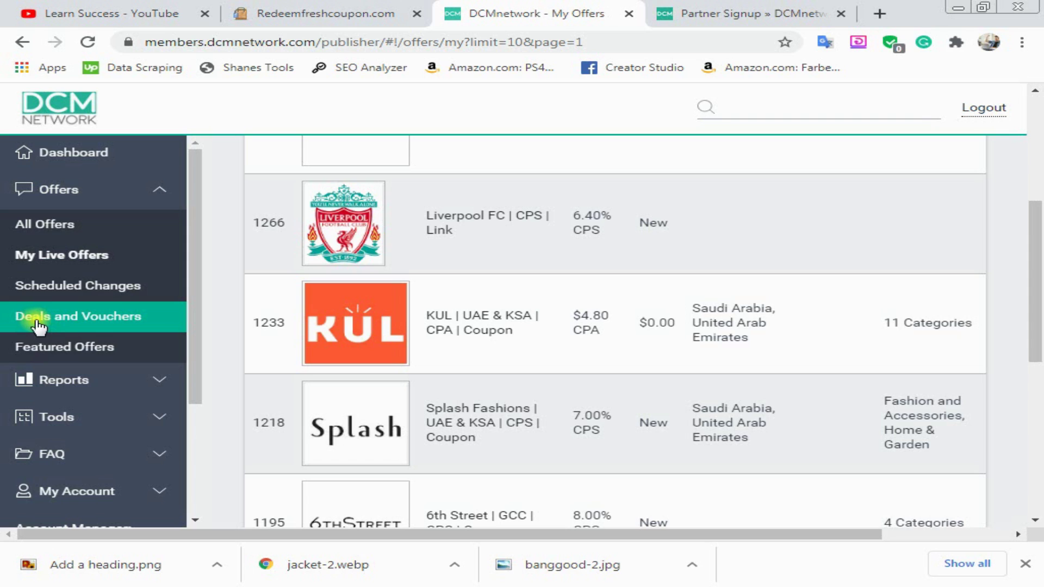
- Open Deals and Vouchers and look through the deals, examining their titles, offers, codes, start and end dates and update dates
left_click(70, 321)
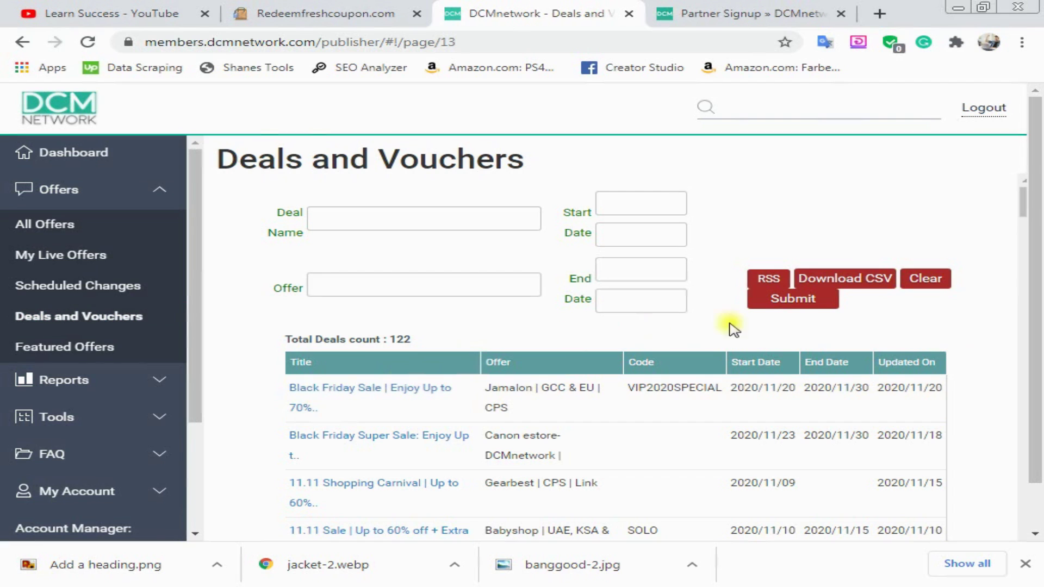
scroll(745, 327, "down", 1)
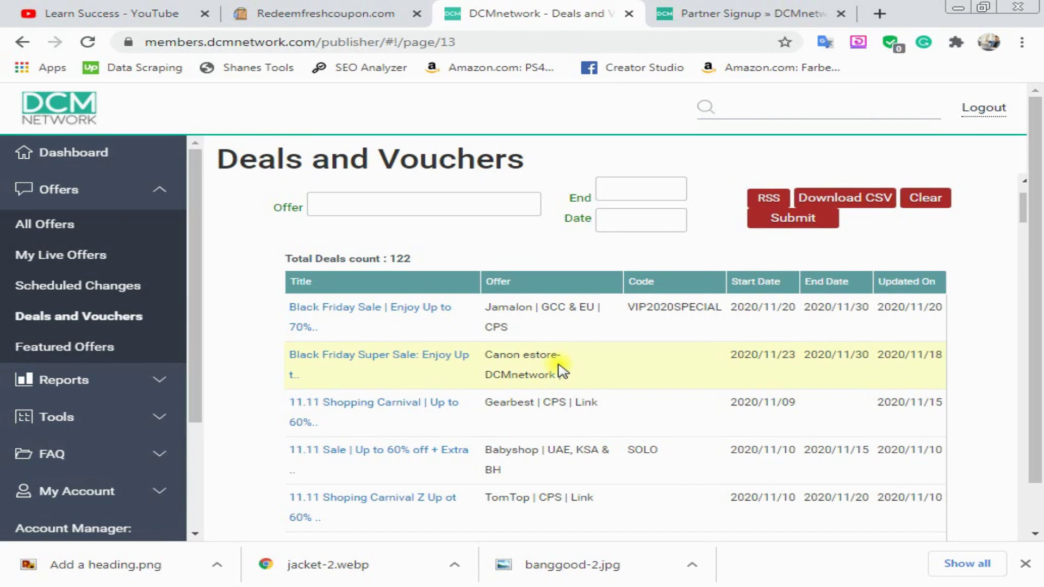
scroll(560, 370, "down", 1)
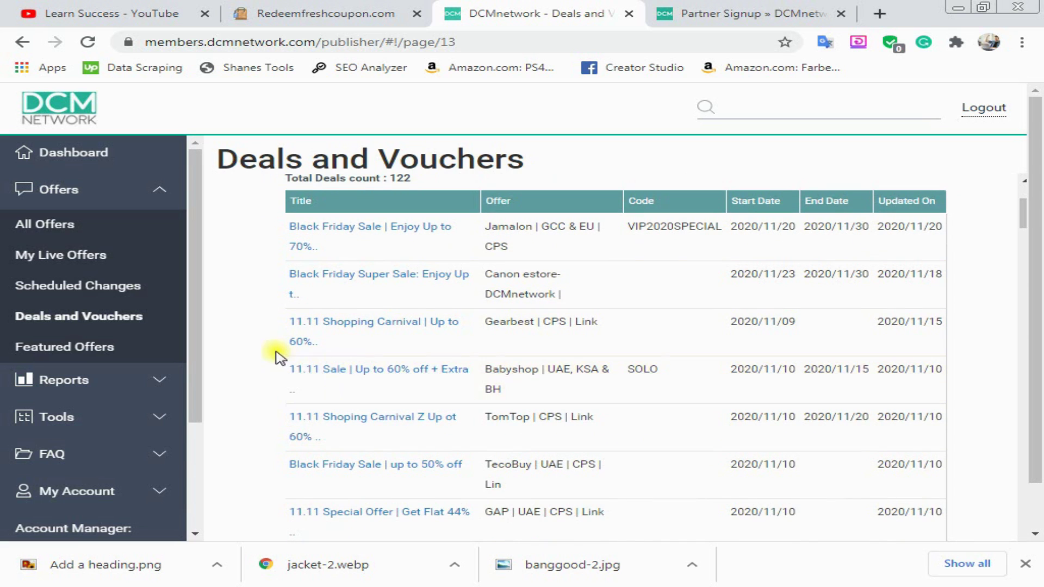
scroll(407, 410, "down", 3)
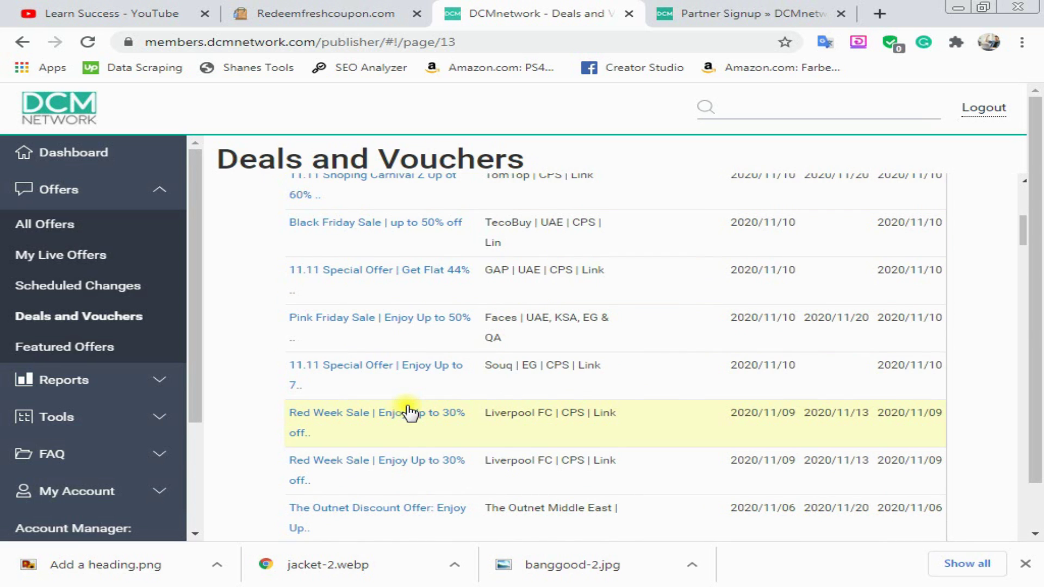
scroll(403, 391, "down", 2)
scroll(407, 395, "up", 5)
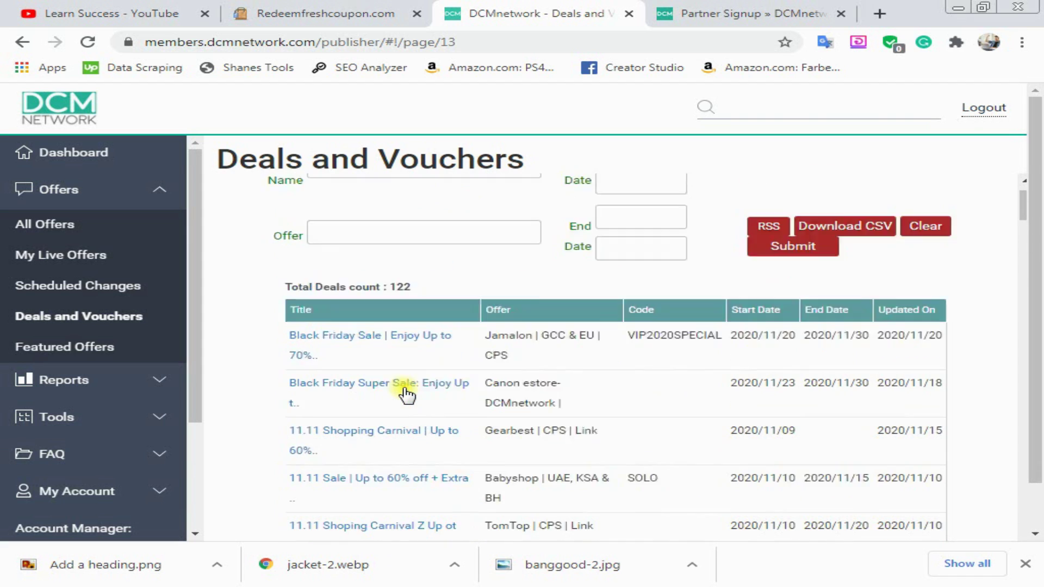
scroll(407, 395, "up", 1)
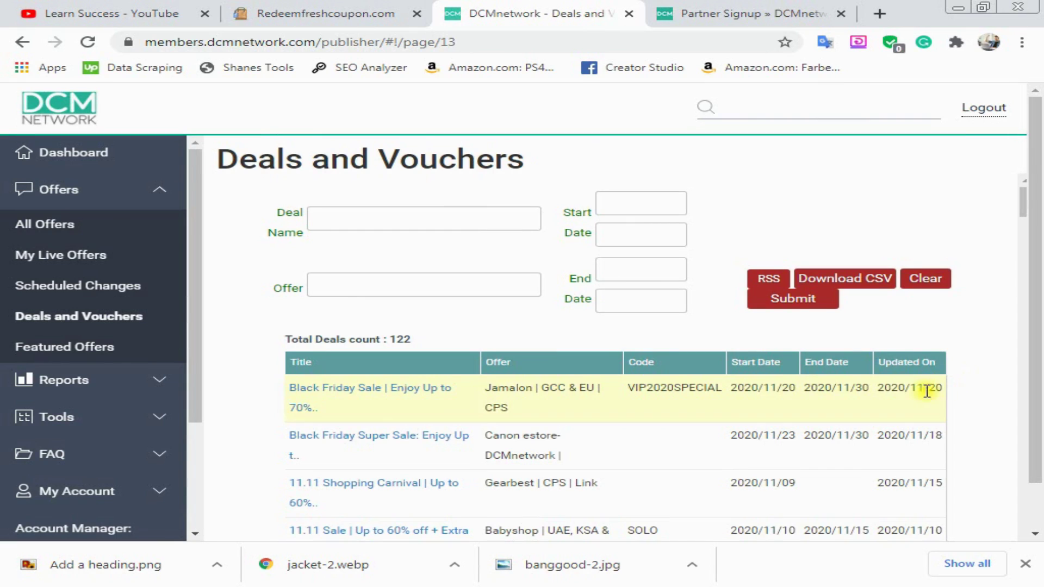
scroll(941, 391, "down", 1)
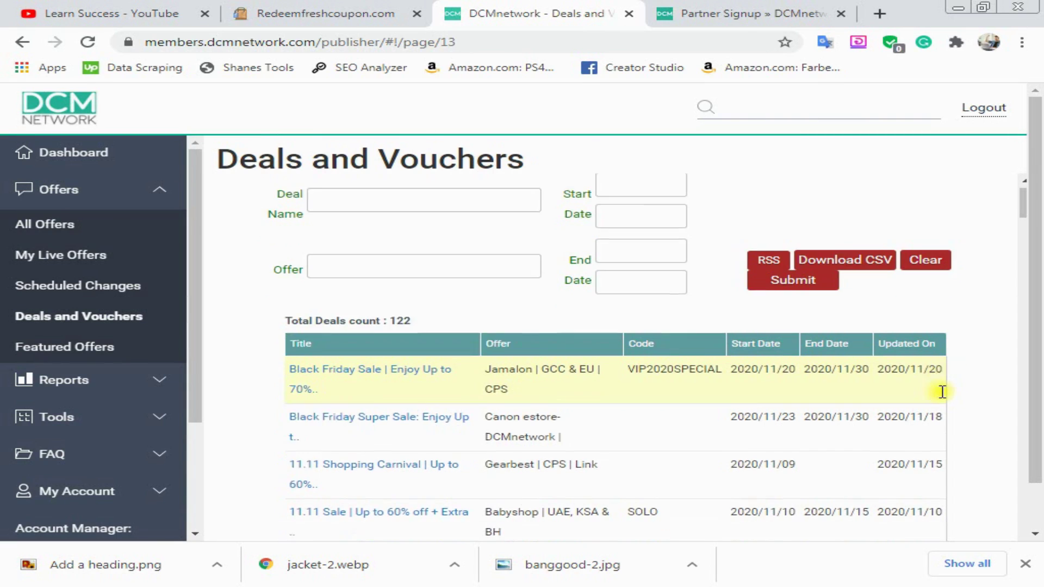
scroll(941, 392, "up", 1)
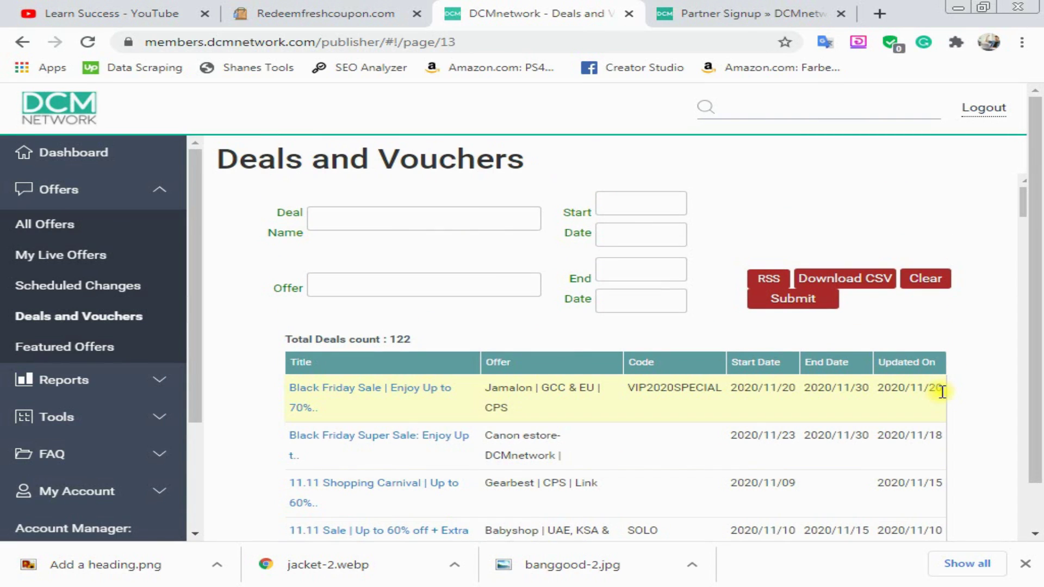
- Download the deals list as a CSV file and open deals.csv in Microsoft Excel
left_click(865, 279)
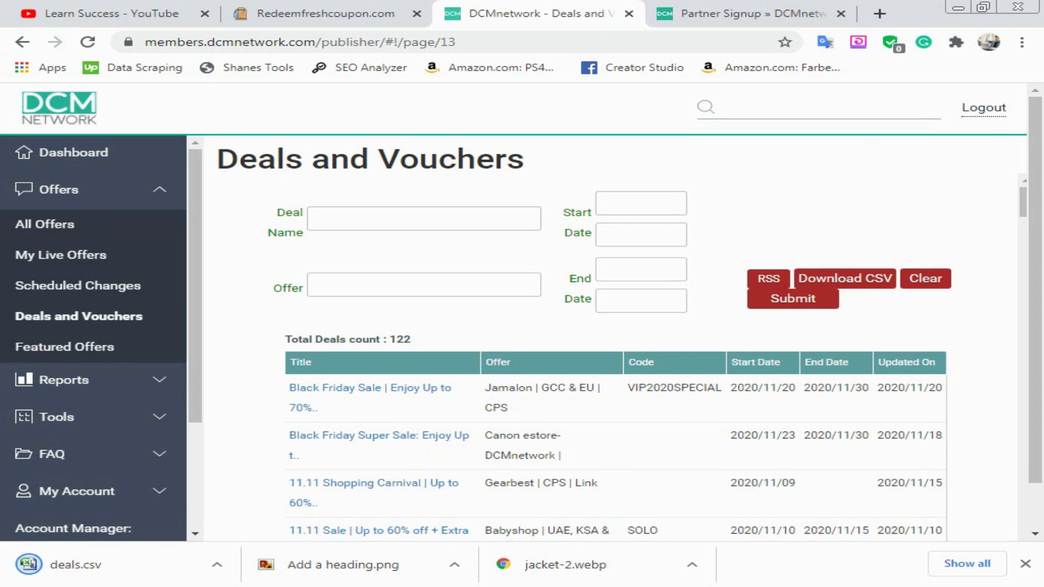
left_click(219, 567)
left_click(262, 462)
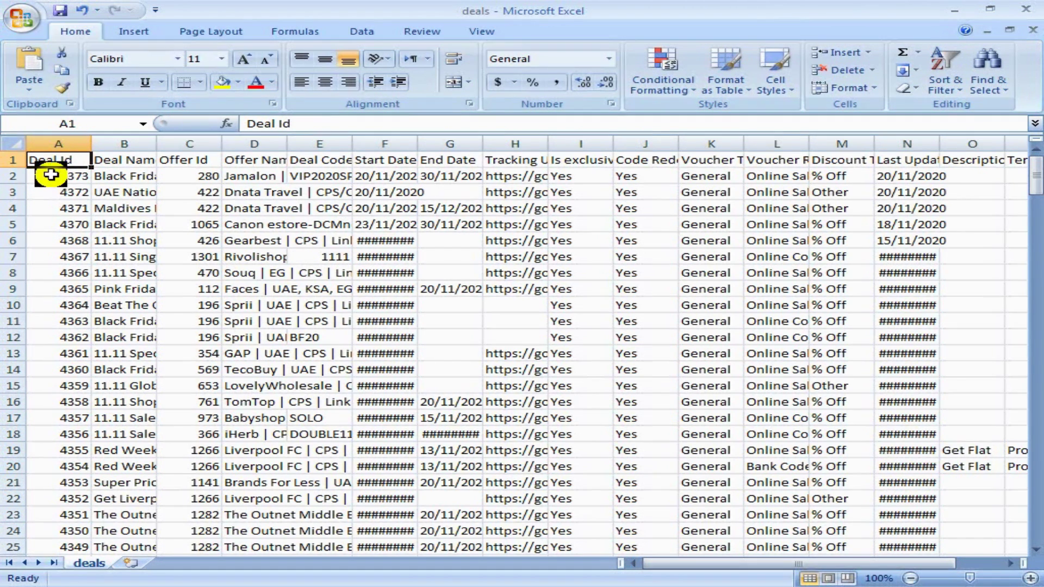
- Widen the Deal Name column to show the full names and read through the deals in the sheet, ending back at the first row
left_click(139, 156)
left_click_drag(157, 144, 464, 144)
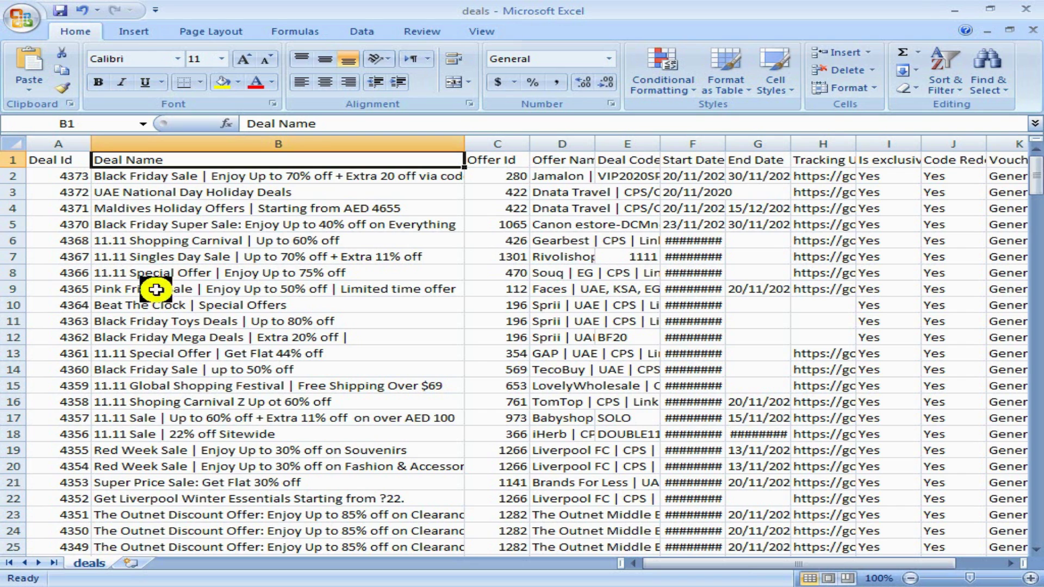
scroll(289, 229, "down", 6)
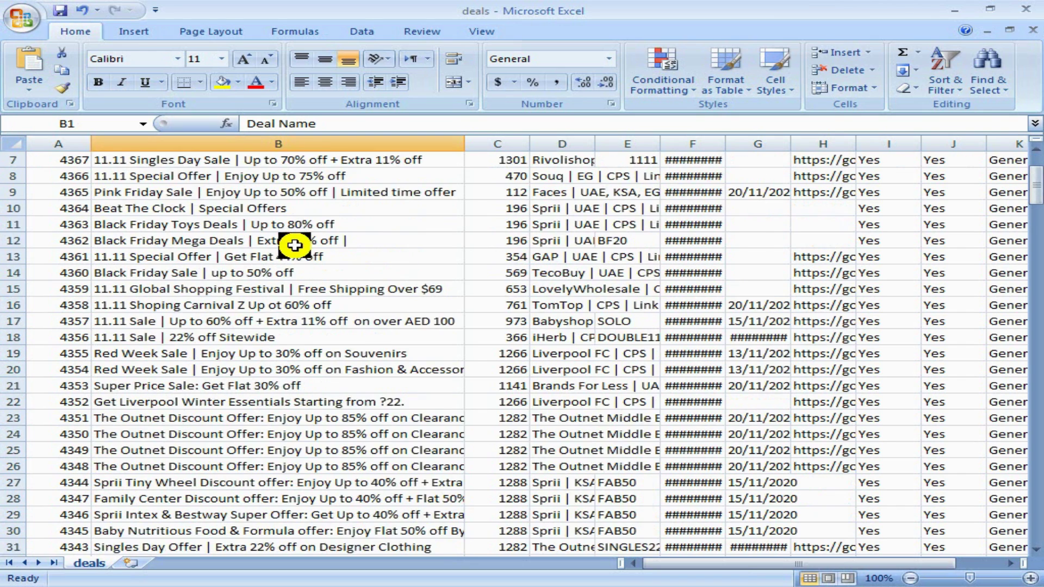
scroll(303, 264, "down", 1)
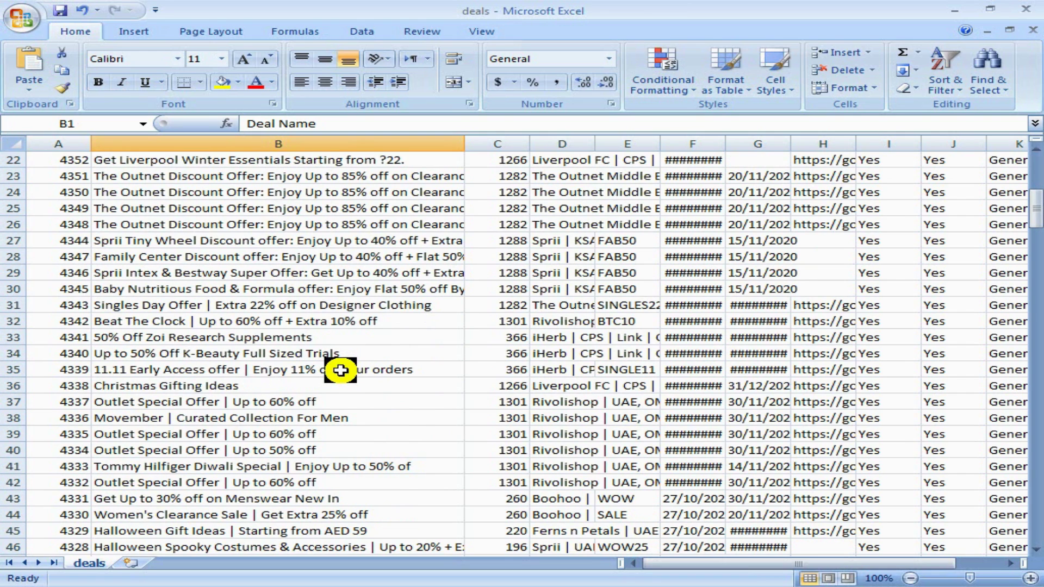
scroll(340, 371, "down", 5)
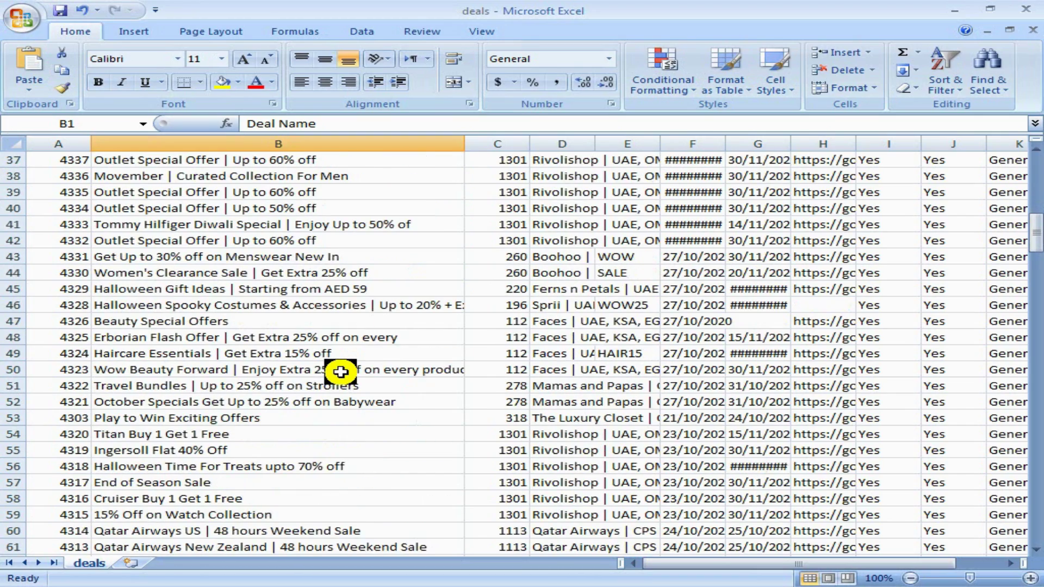
scroll(340, 372, "down", 7)
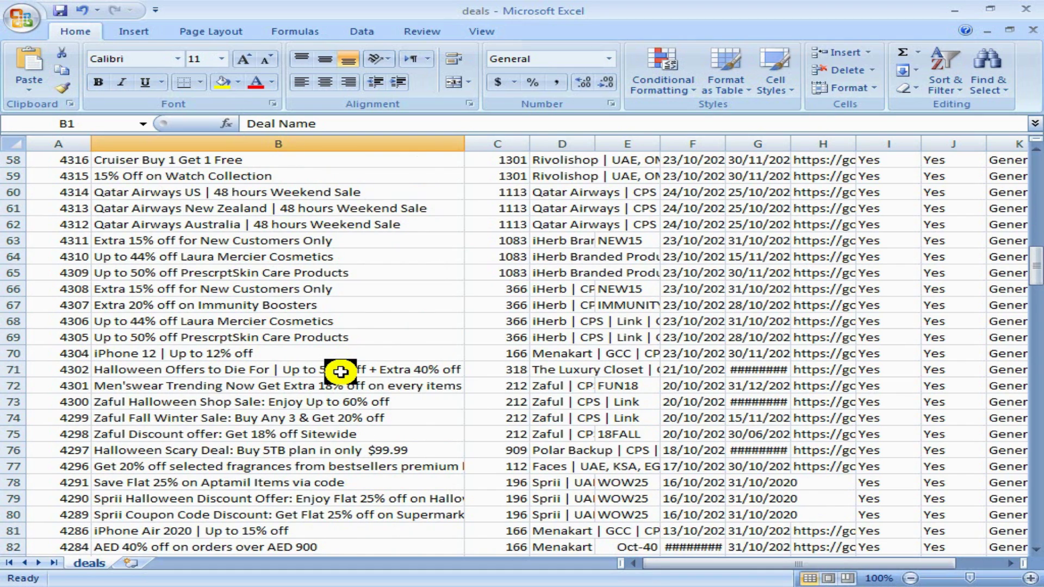
scroll(340, 371, "down", 4)
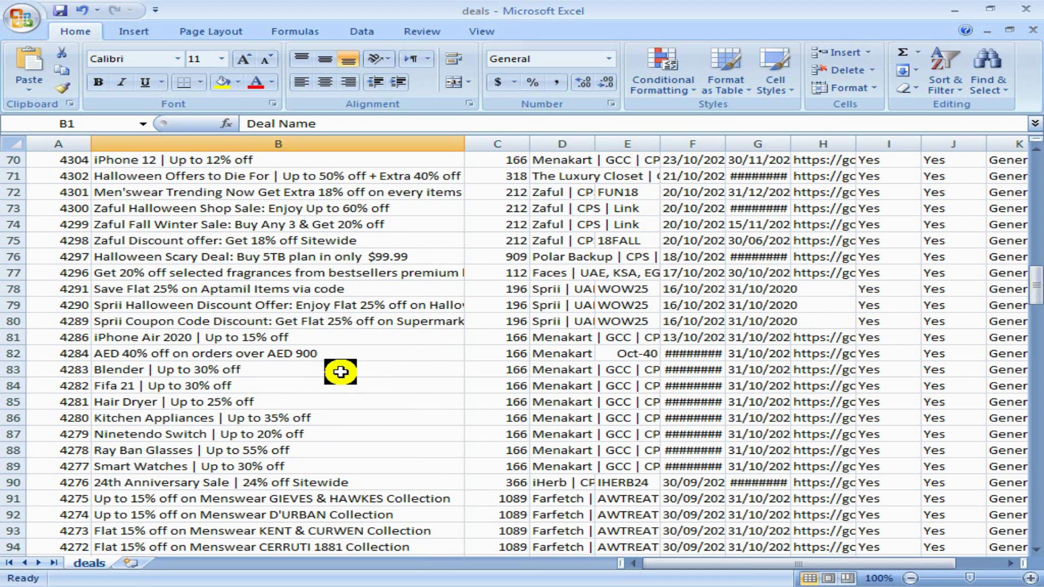
scroll(340, 372, "up", 9)
scroll(341, 372, "up", 14)
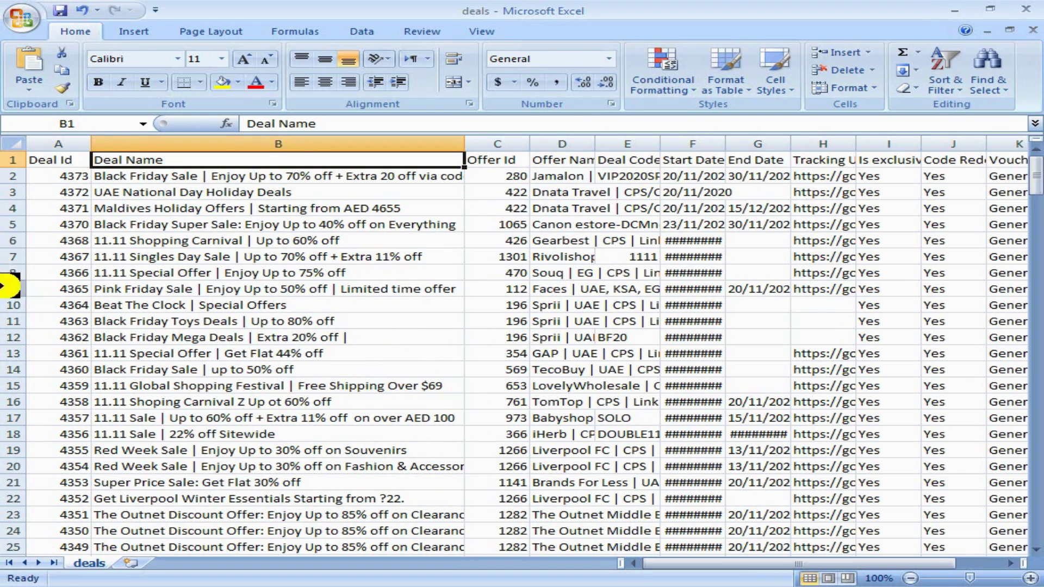
- Close deals.csv and Sofft Shoe.csv without saving changes, and exit Excel to return to the Deals and Vouchers page in the browser
left_click(1033, 34)
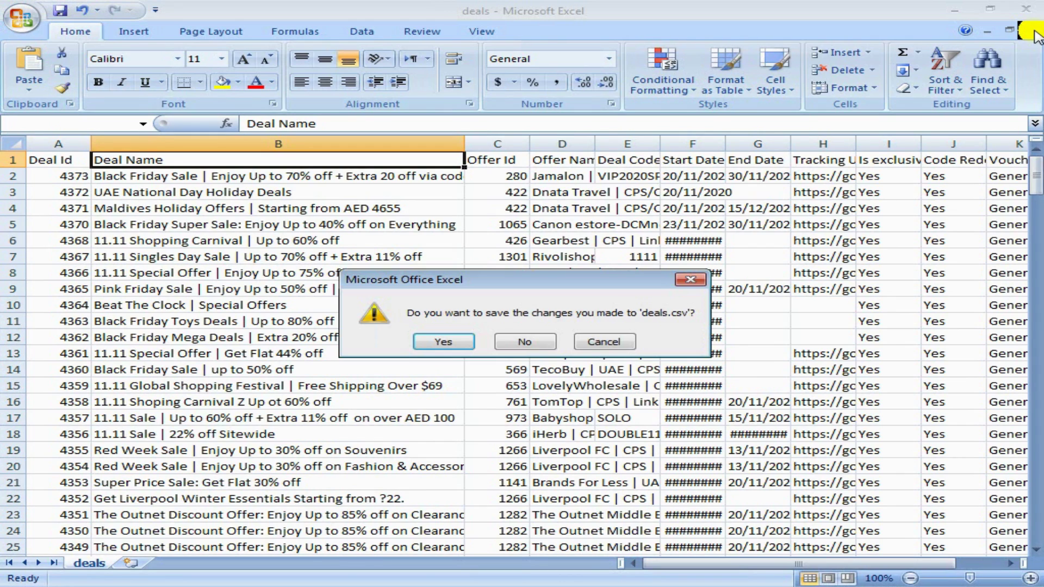
left_click(516, 340)
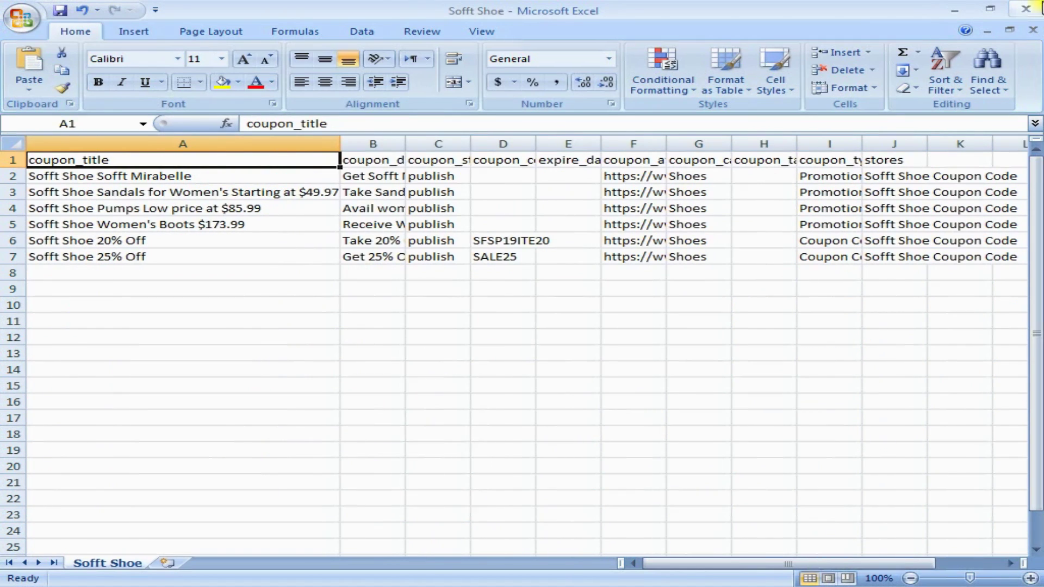
left_click(1026, 9)
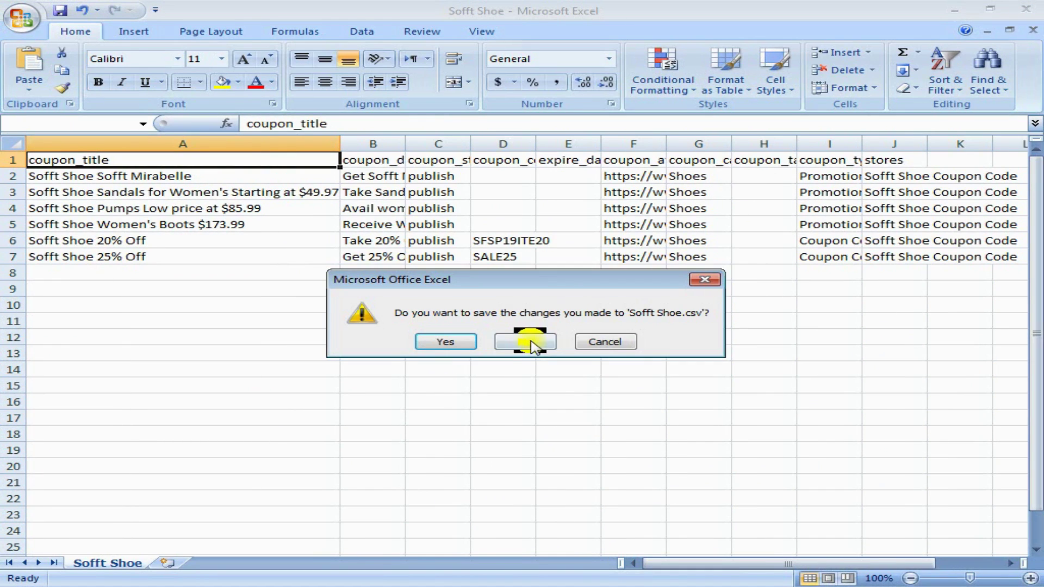
left_click(528, 343)
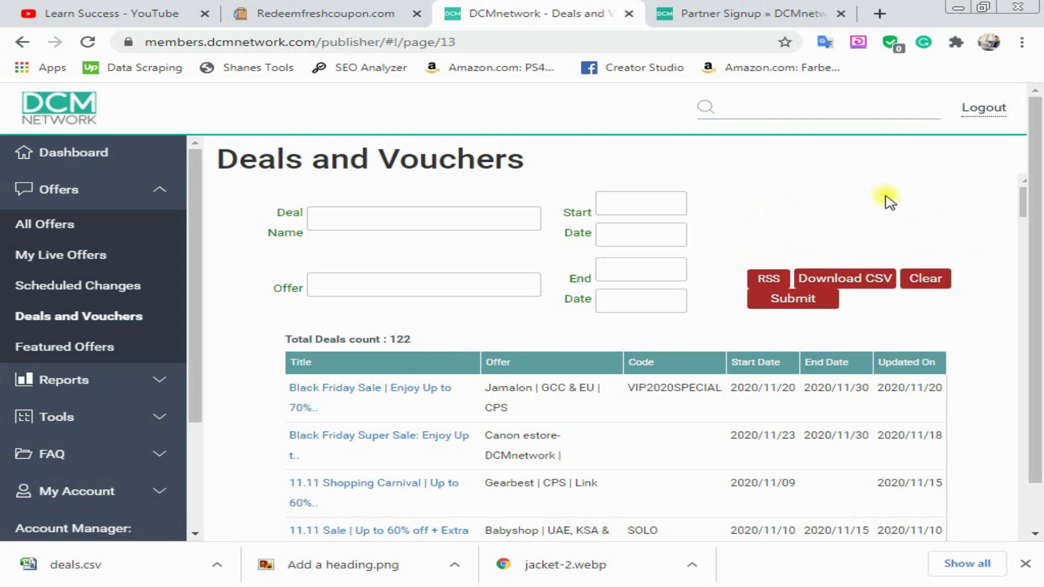
- Look further through the older entries in the Deals and Vouchers table, ending back at its beginning
scroll(668, 308, "down", 12)
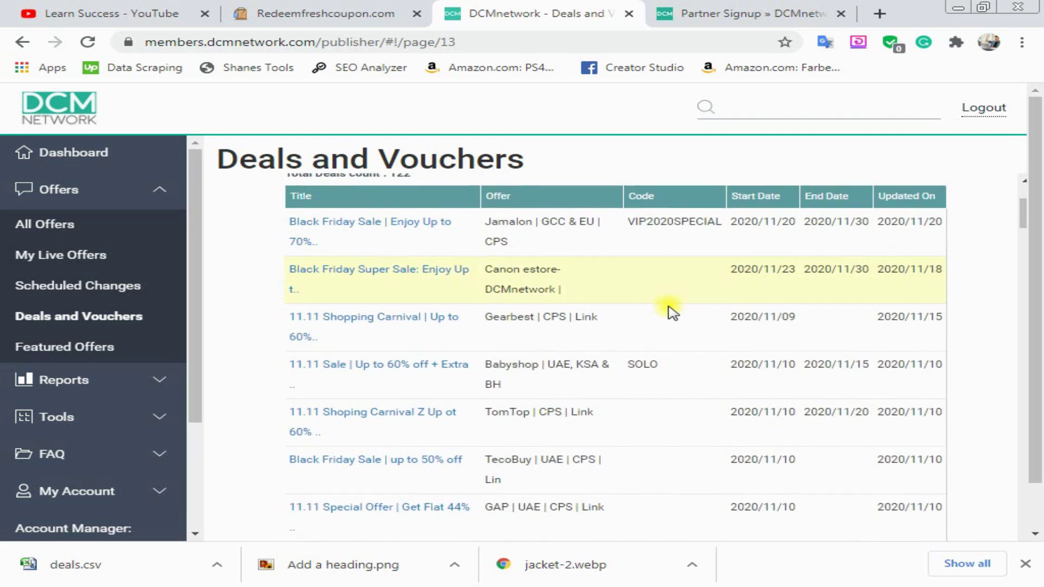
scroll(668, 308, "down", 15)
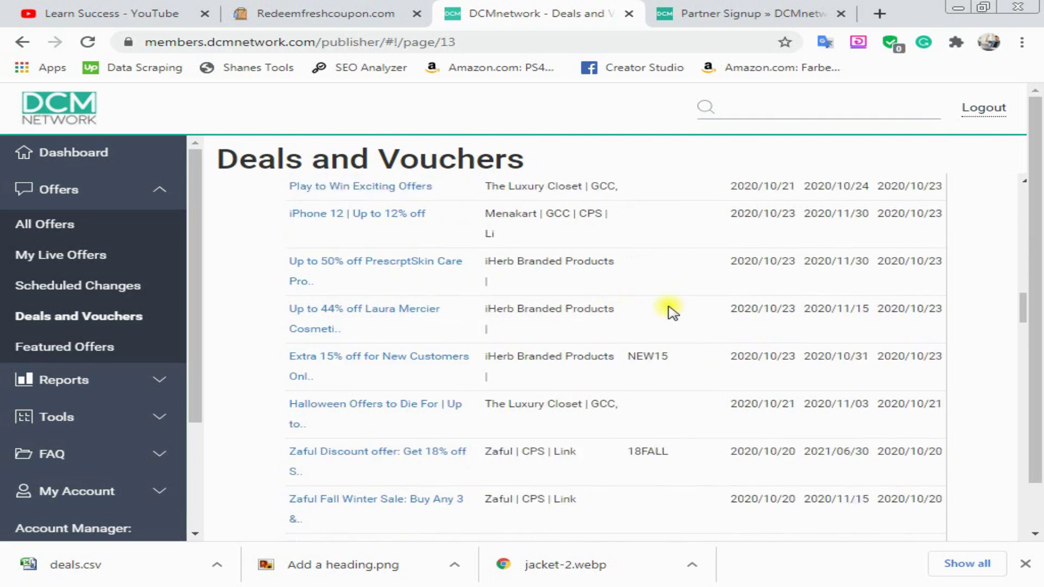
left_click_drag(1022, 344, 1023, 201)
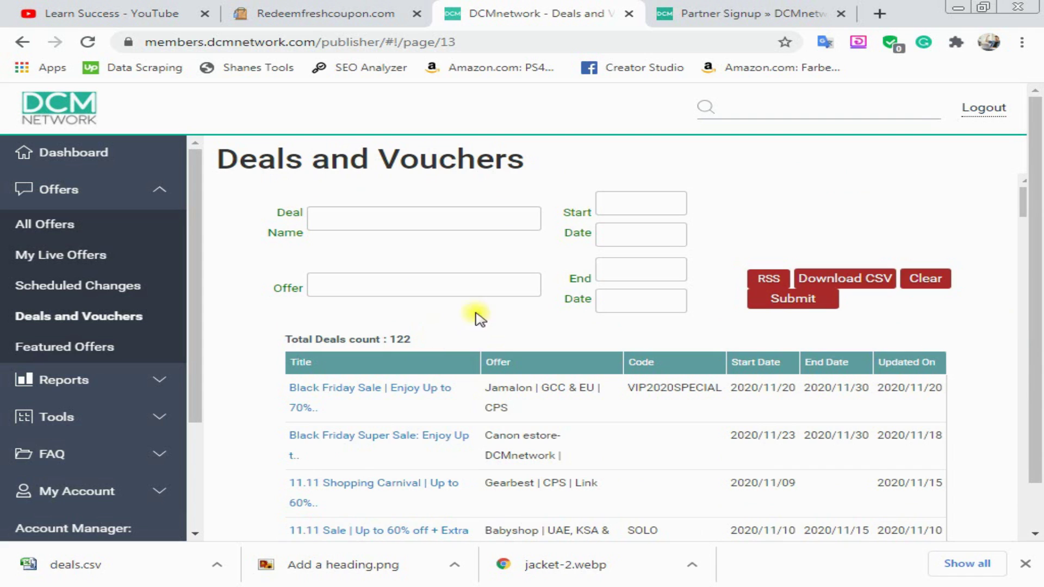
- Open the Performance Report from the Reports section of the publisher account
left_click(98, 317)
scroll(107, 323, "down", 3)
left_click(54, 228)
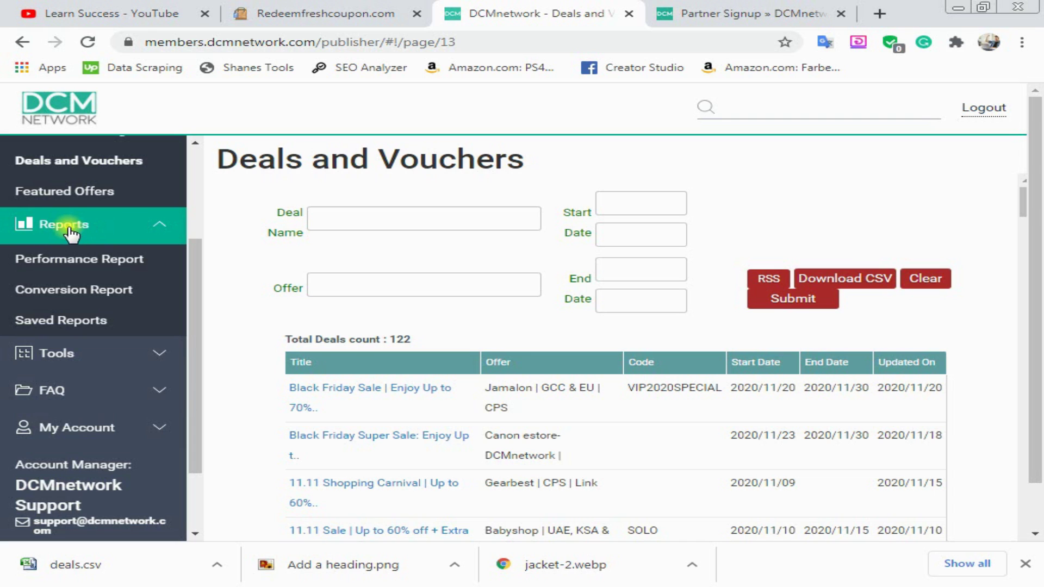
left_click(70, 262)
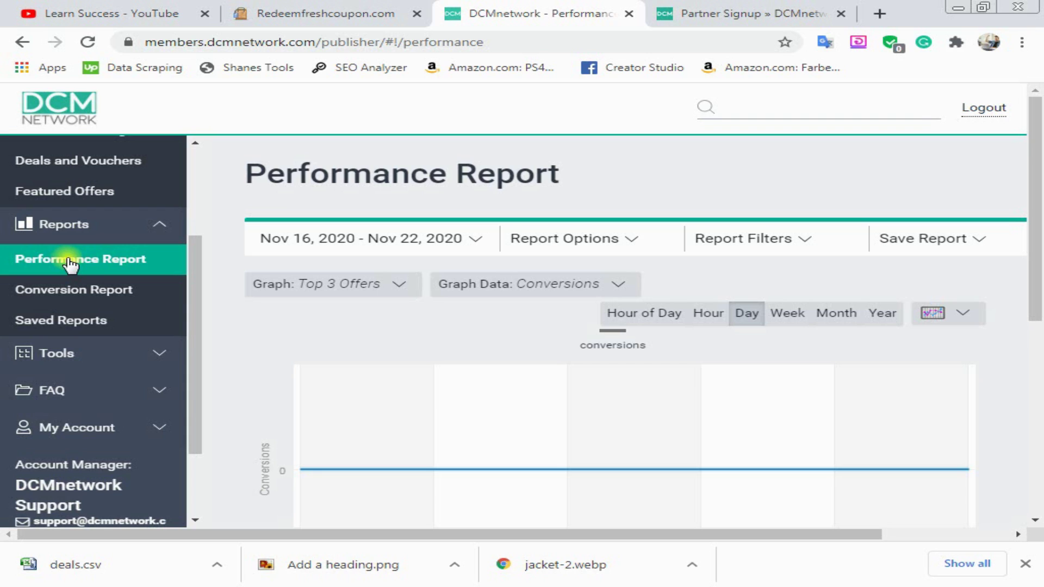
left_click(107, 264)
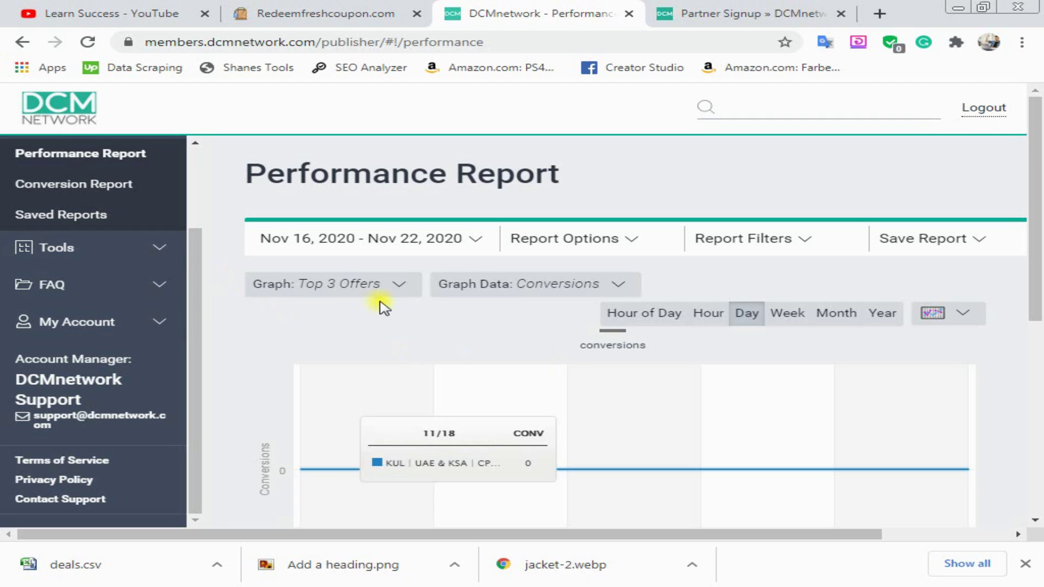
- Set the Performance Report's date range to October 1, 2020 and apply it
left_click(297, 239)
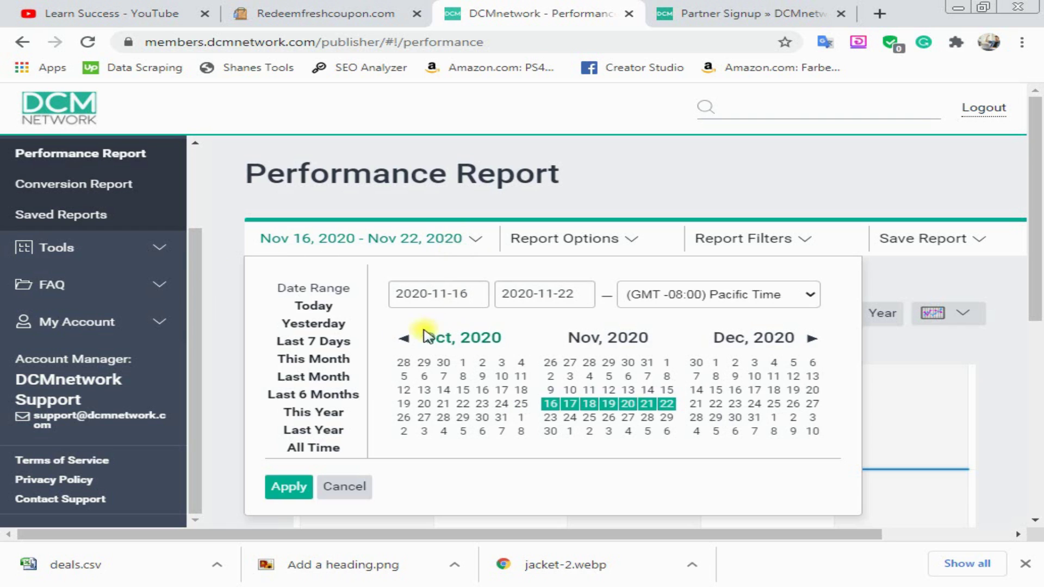
left_click(463, 363)
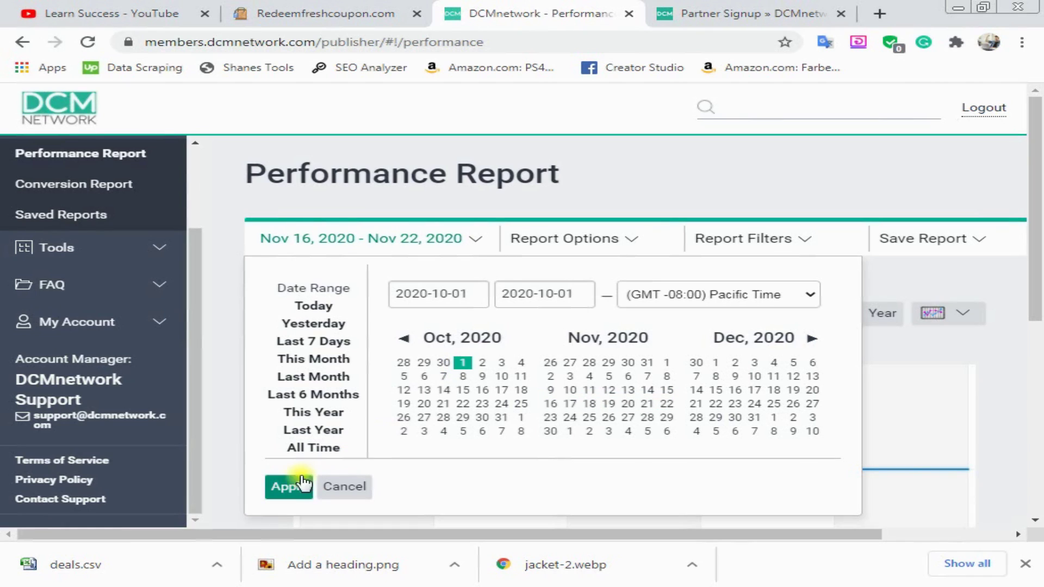
left_click(283, 490)
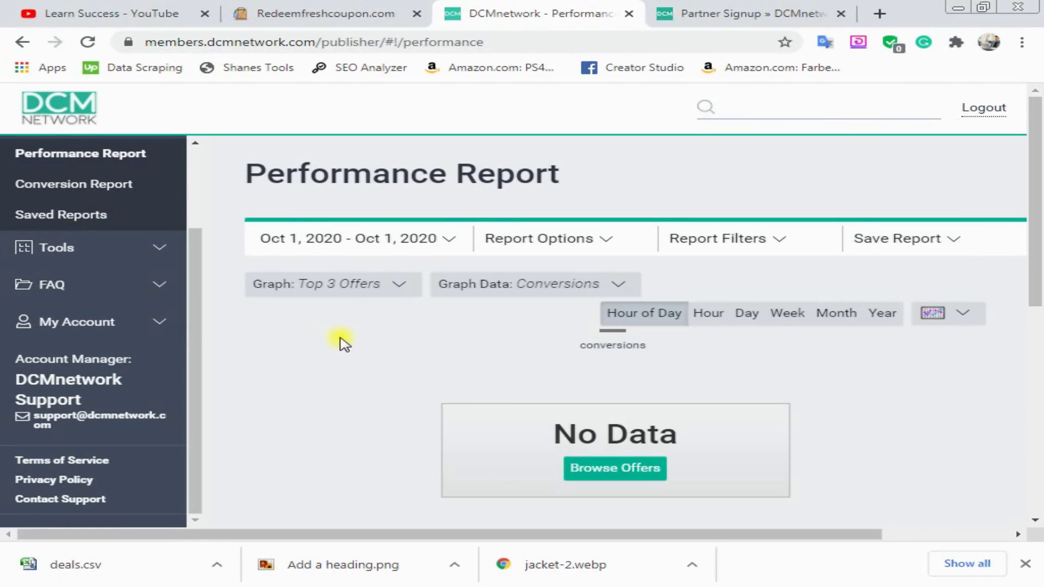
- Change the report's date range to November 22, 2020 and apply it
left_click(309, 239)
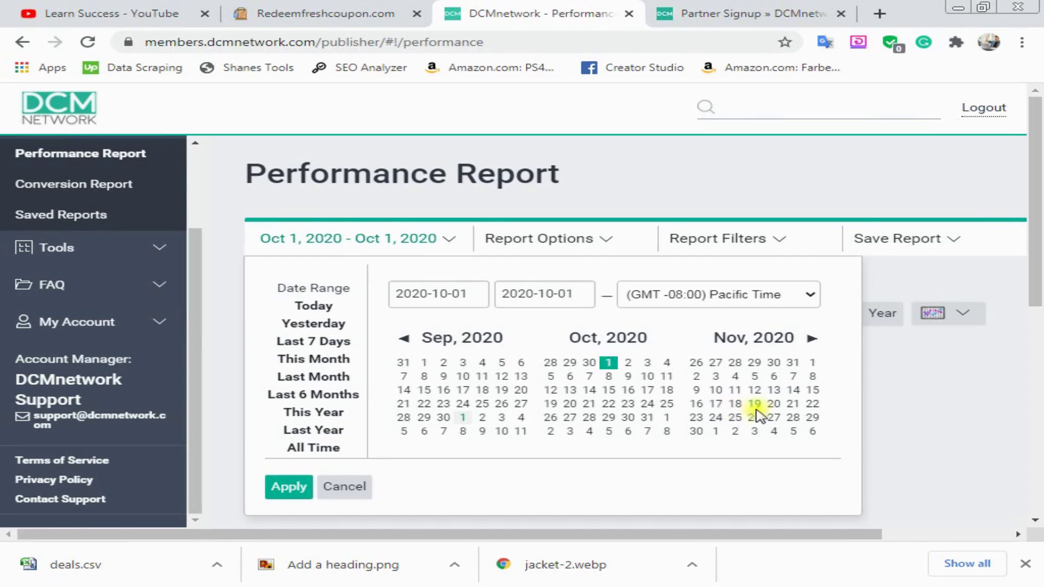
left_click(810, 405)
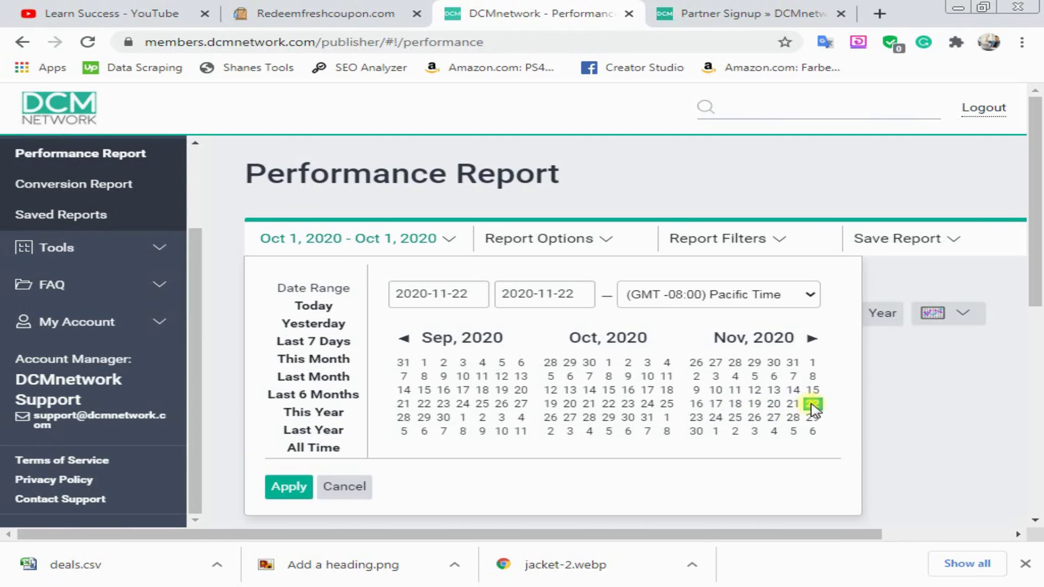
left_click(292, 488)
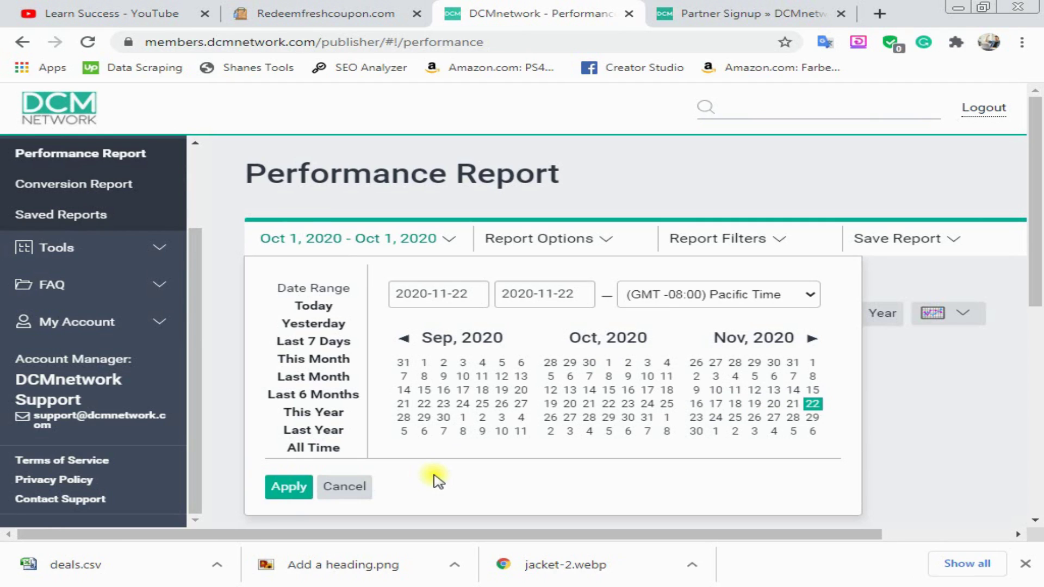
left_click(280, 487)
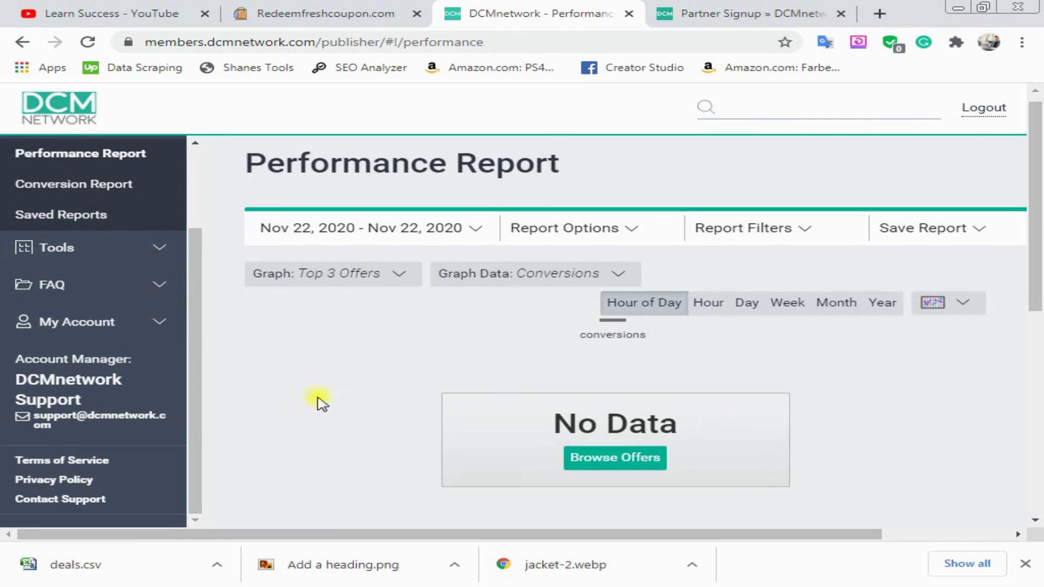
- Set the report's date range to the Last 6 Months preset, May 1 to November 22, 2020, and apply it
left_click(318, 243)
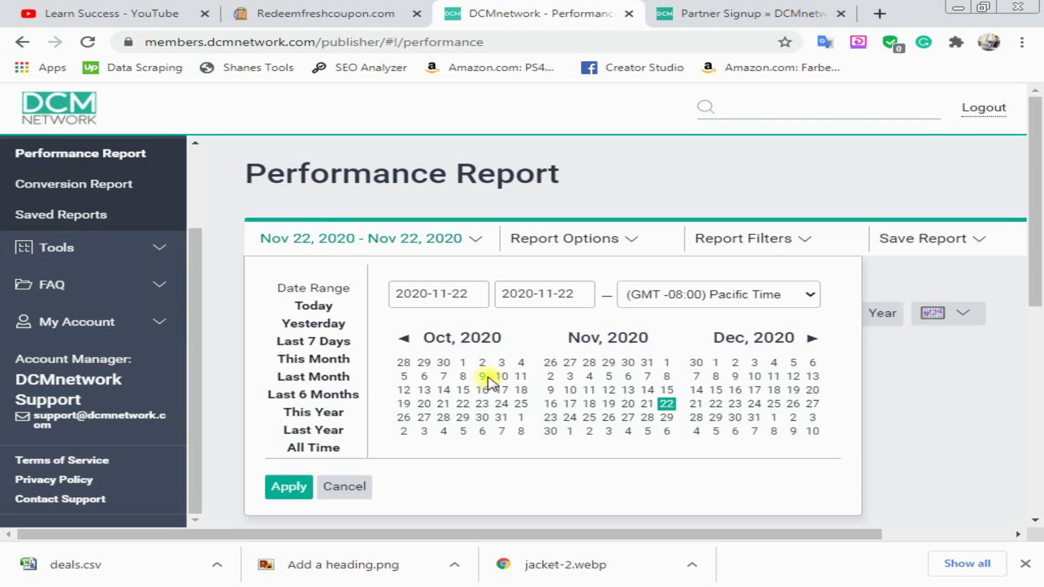
left_click(462, 364)
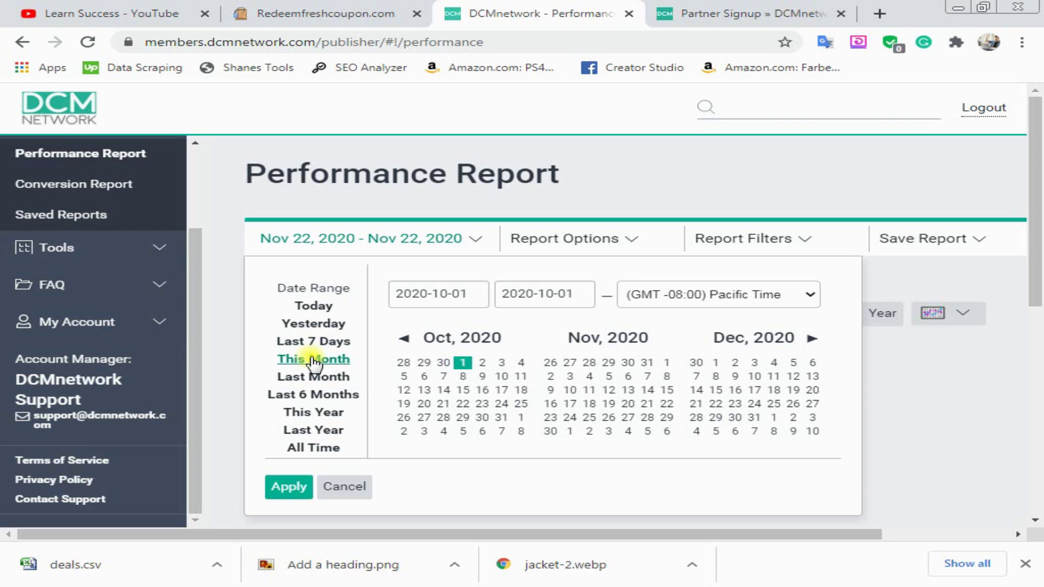
left_click(308, 395)
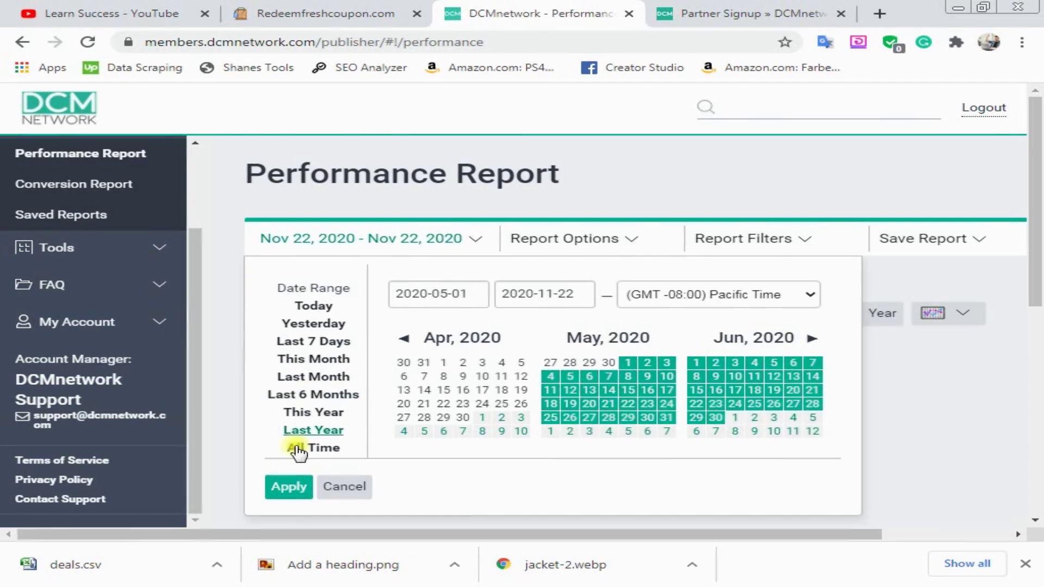
left_click(289, 486)
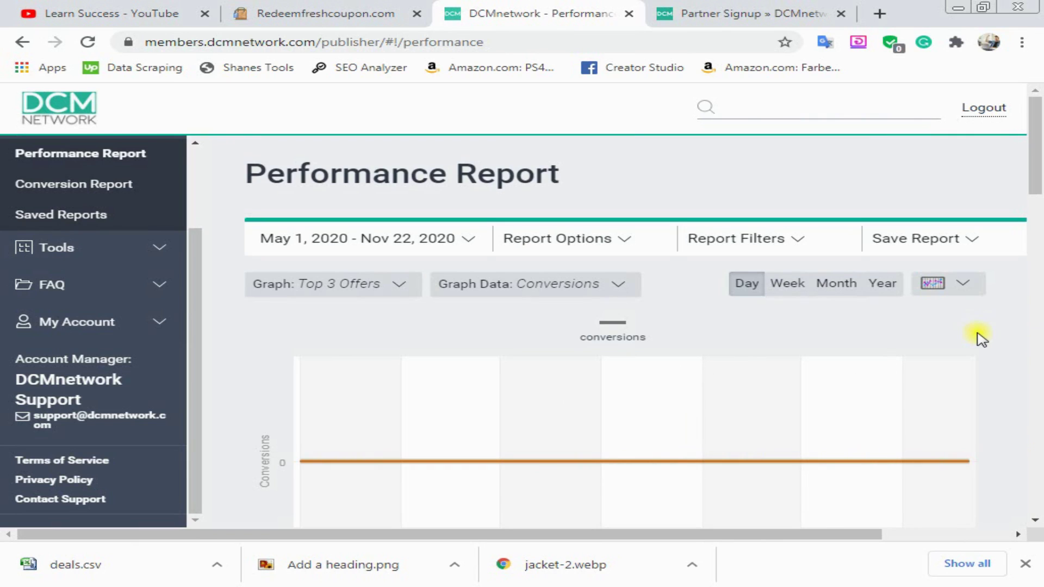
- Examine the Report Summary table, checking the clicks, conversions and payout of each offer down to the last row
scroll(981, 338, "down", 9)
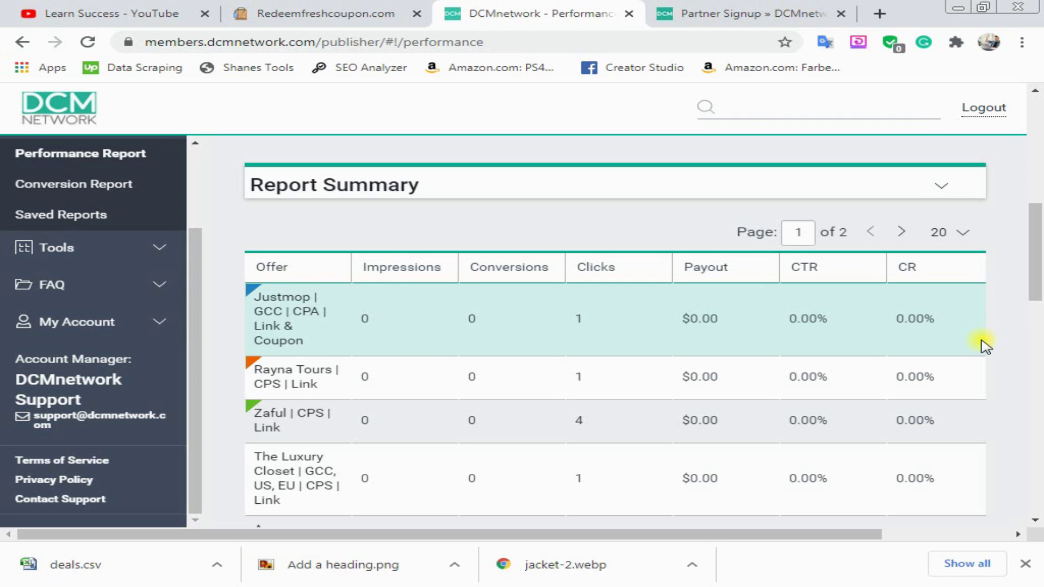
scroll(984, 346, "down", 4)
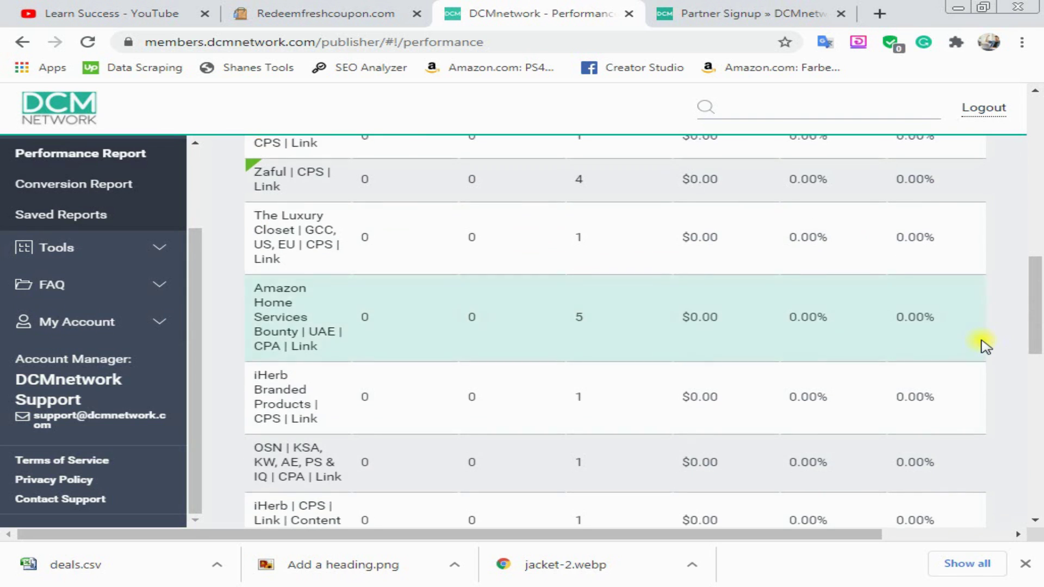
scroll(984, 345, "up", 4)
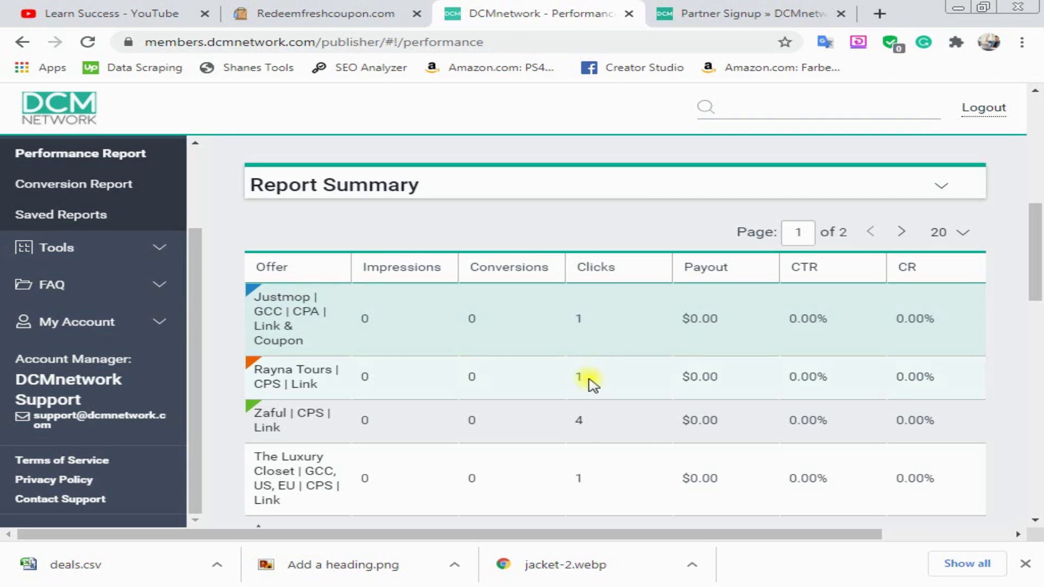
scroll(590, 387, "down", 2)
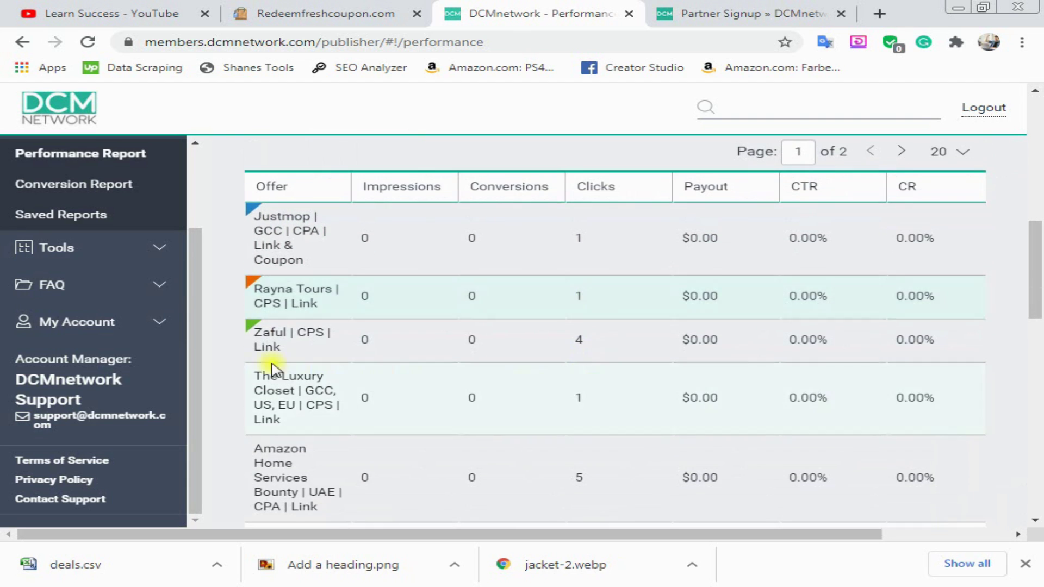
scroll(617, 352, "down", 3)
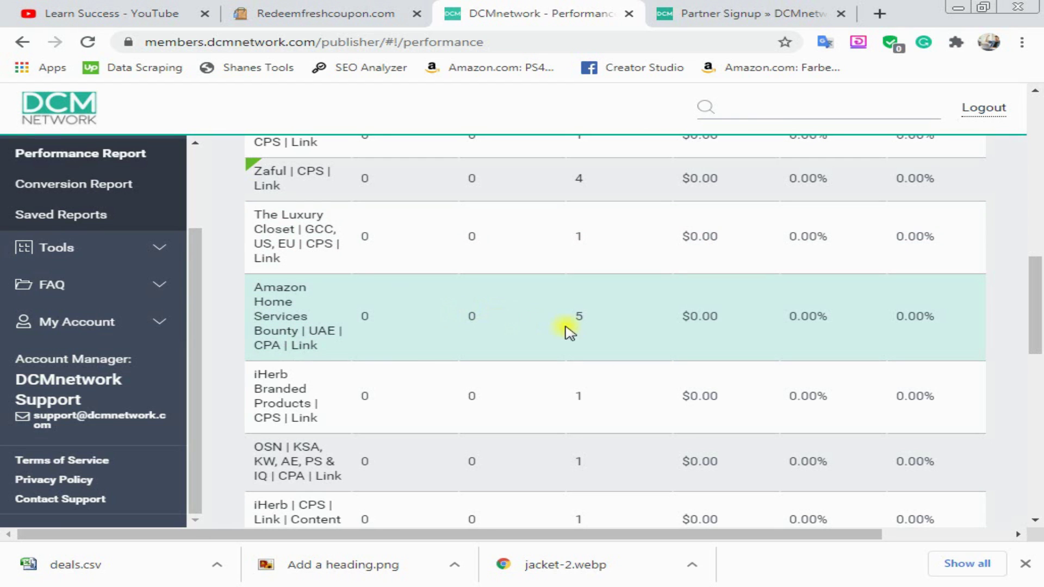
scroll(624, 344, "down", 8)
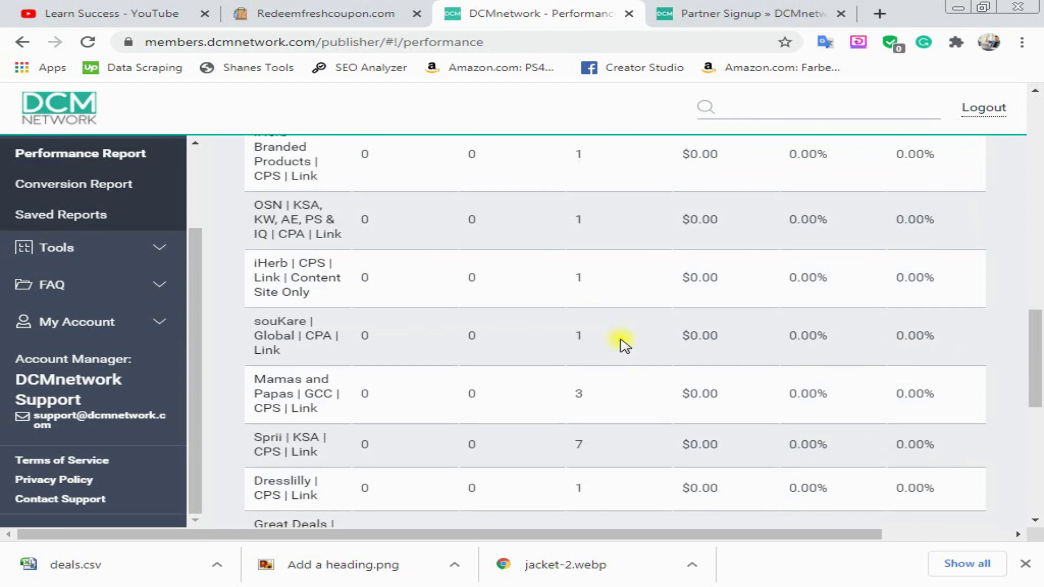
scroll(624, 343, "down", 3)
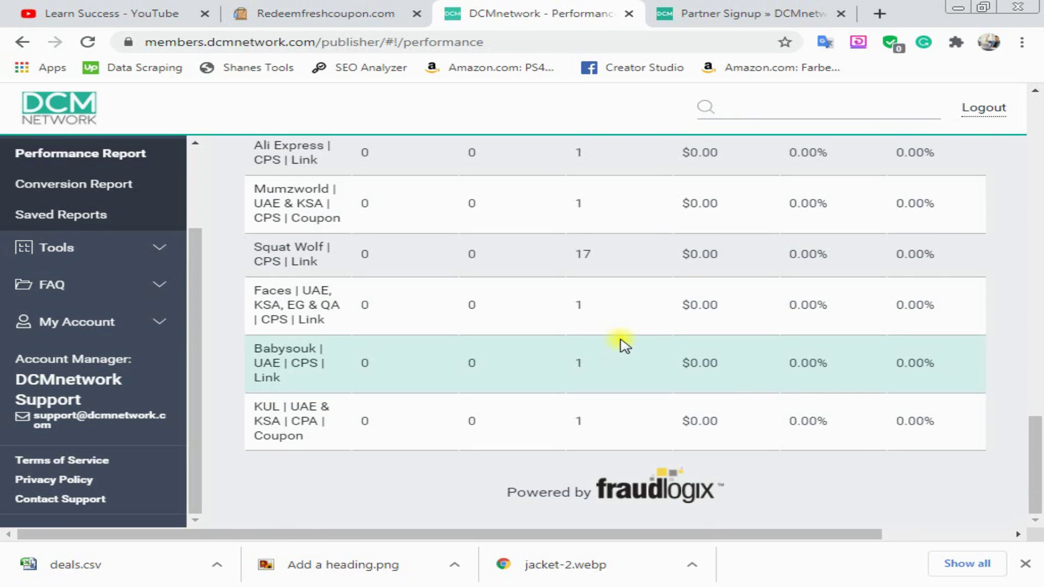
scroll(629, 361, "up", 7)
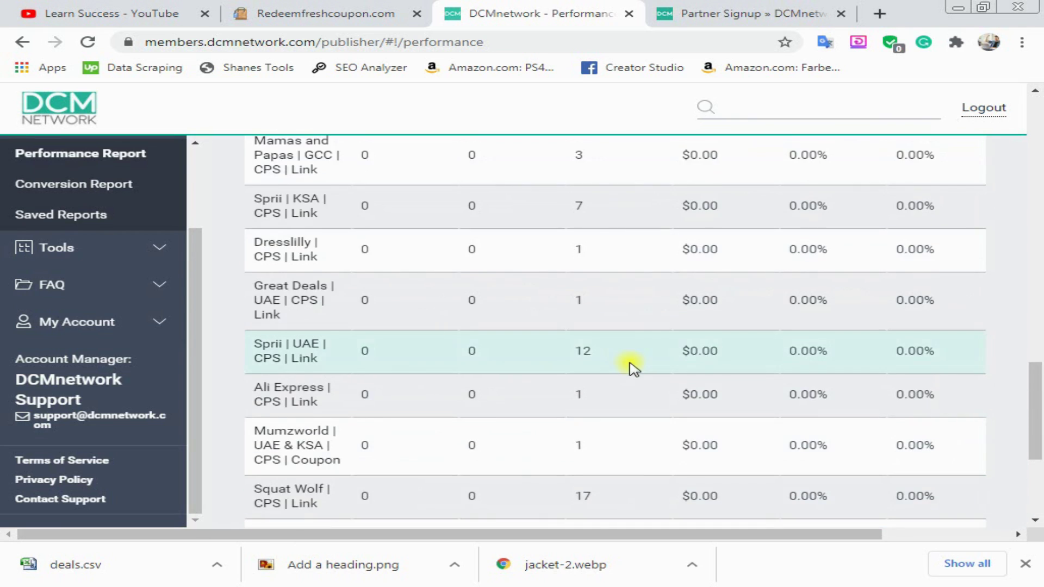
scroll(631, 368, "up", 8)
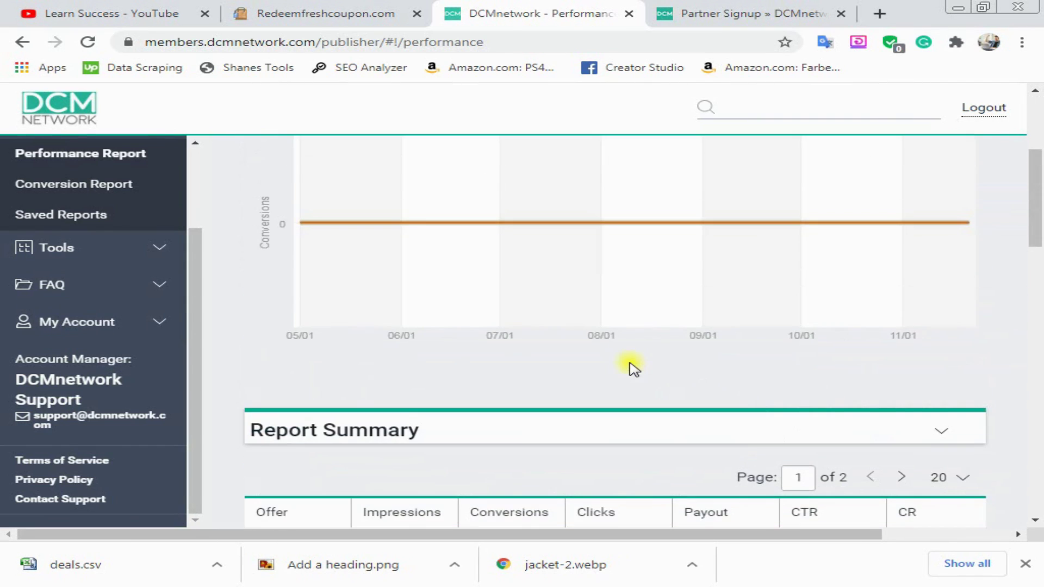
scroll(631, 368, "down", 9)
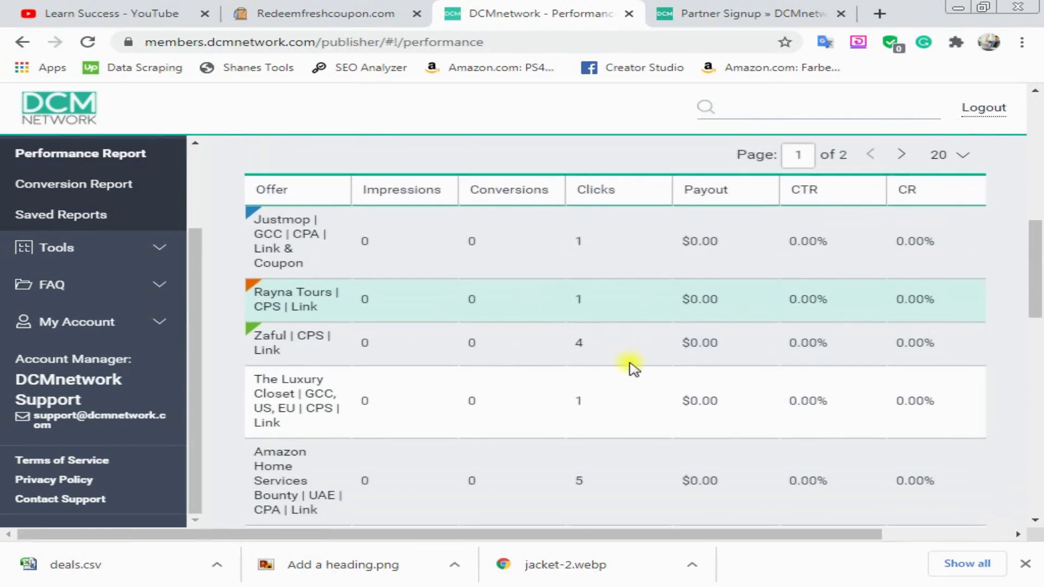
scroll(631, 367, "down", 10)
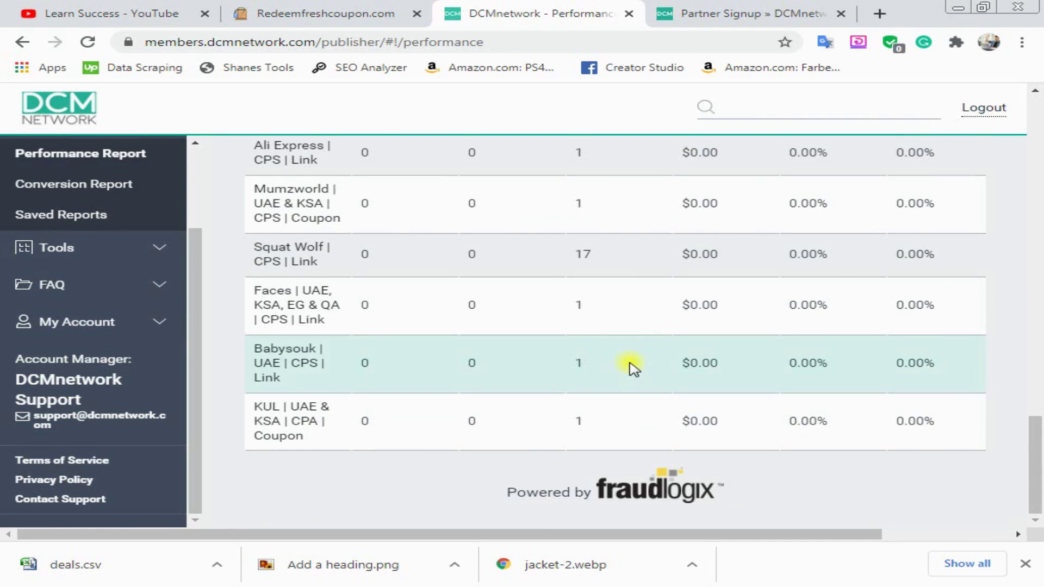
scroll(631, 368, "up", 10)
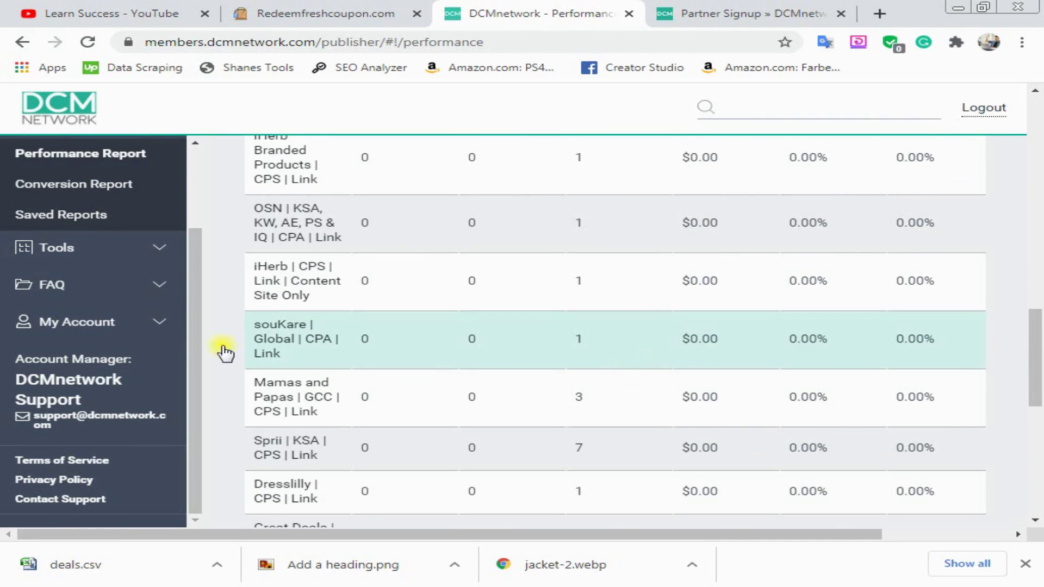
- Open the Account Details page and review the user details, company details and managed users, ending back at the page heading
left_click(99, 326)
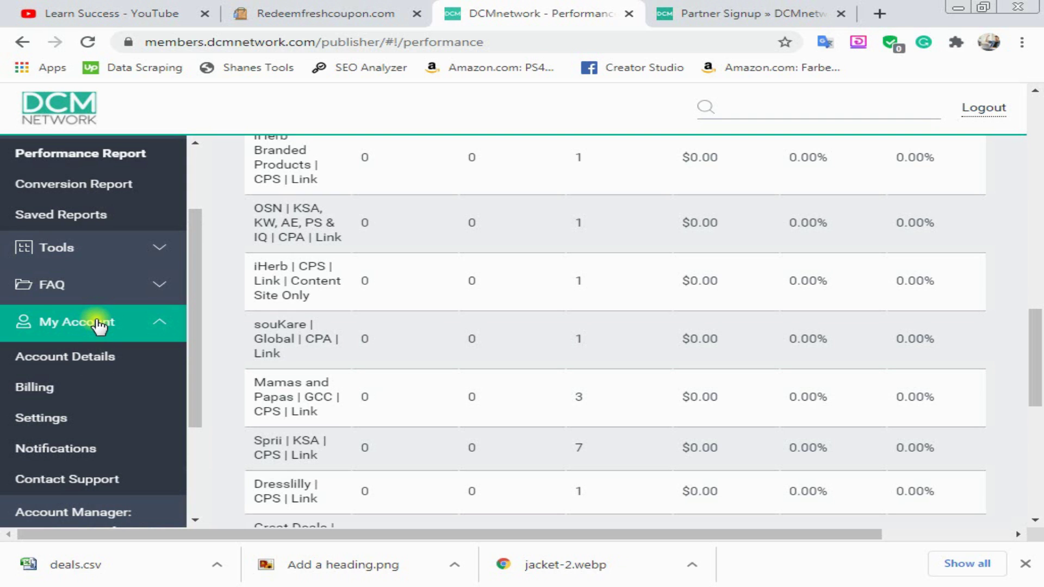
left_click(63, 360)
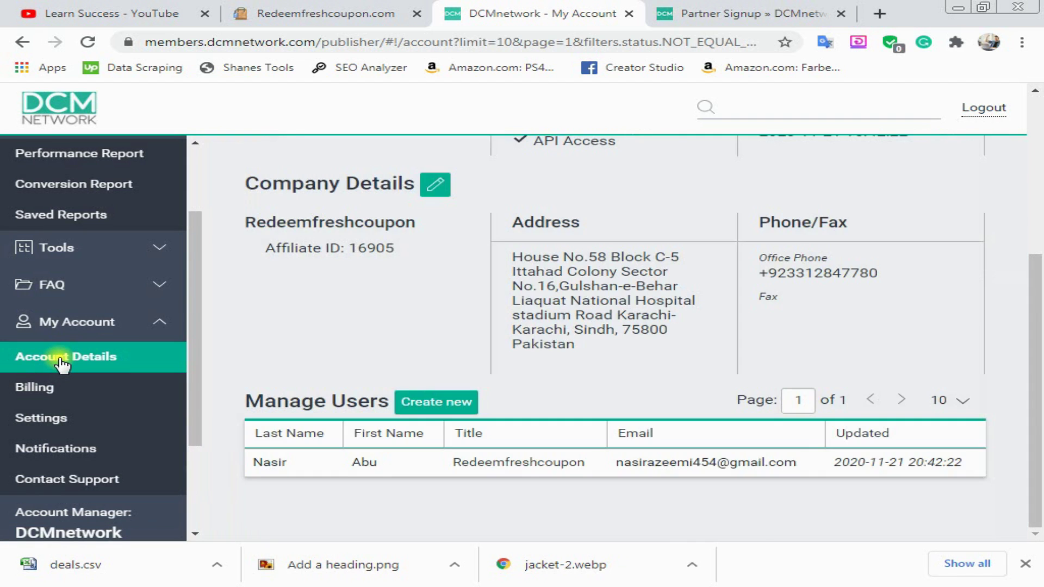
scroll(430, 388, "up", 1)
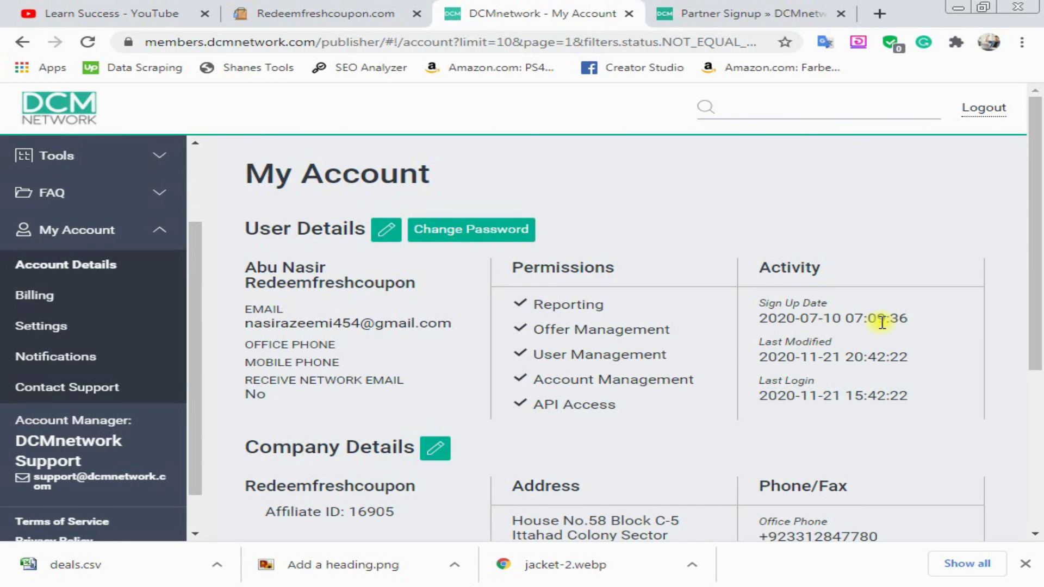
scroll(460, 422, "down", 5)
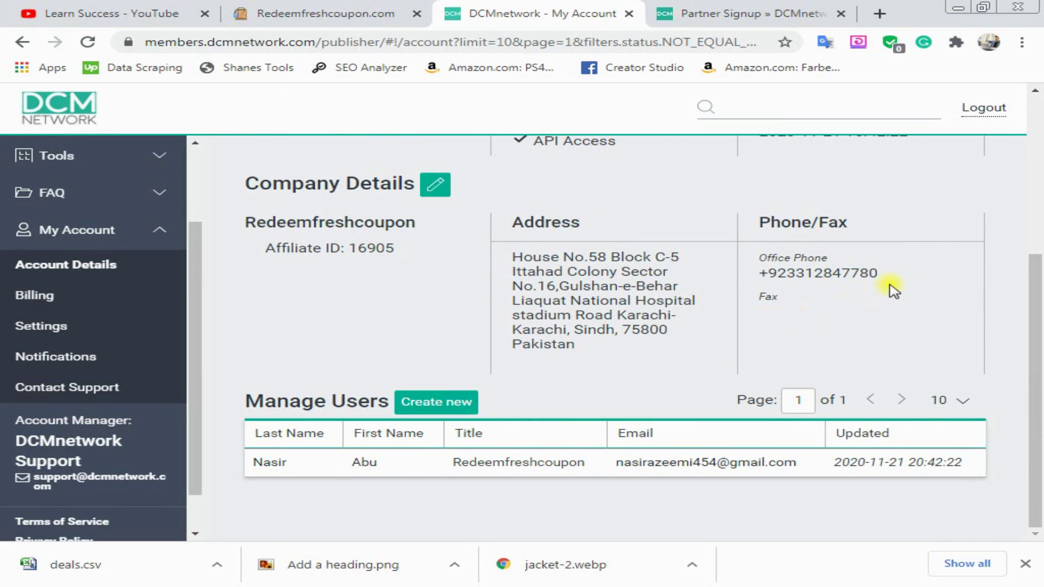
scroll(491, 435, "up", 5)
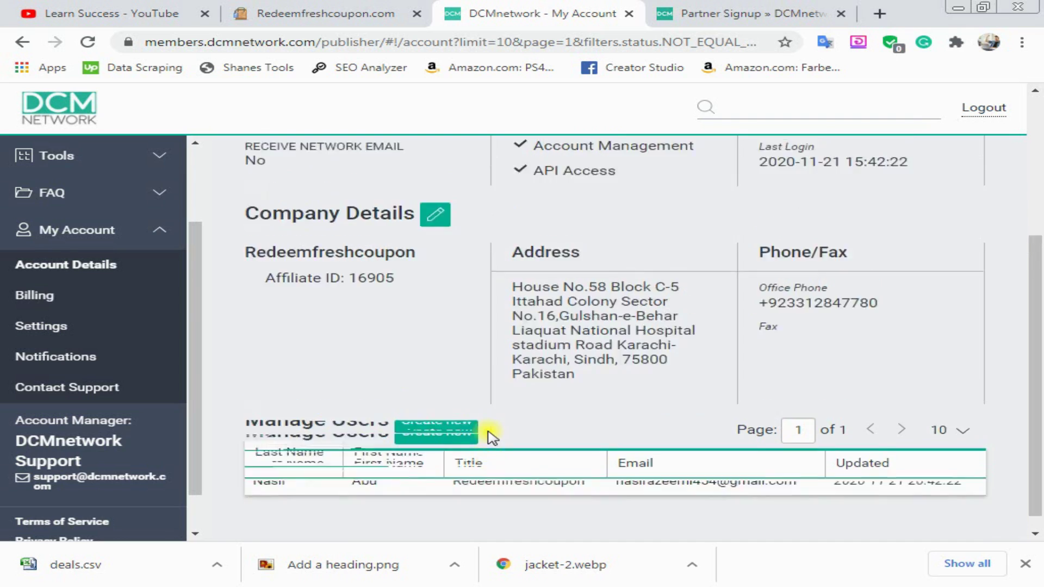
scroll(491, 435, "up", 1)
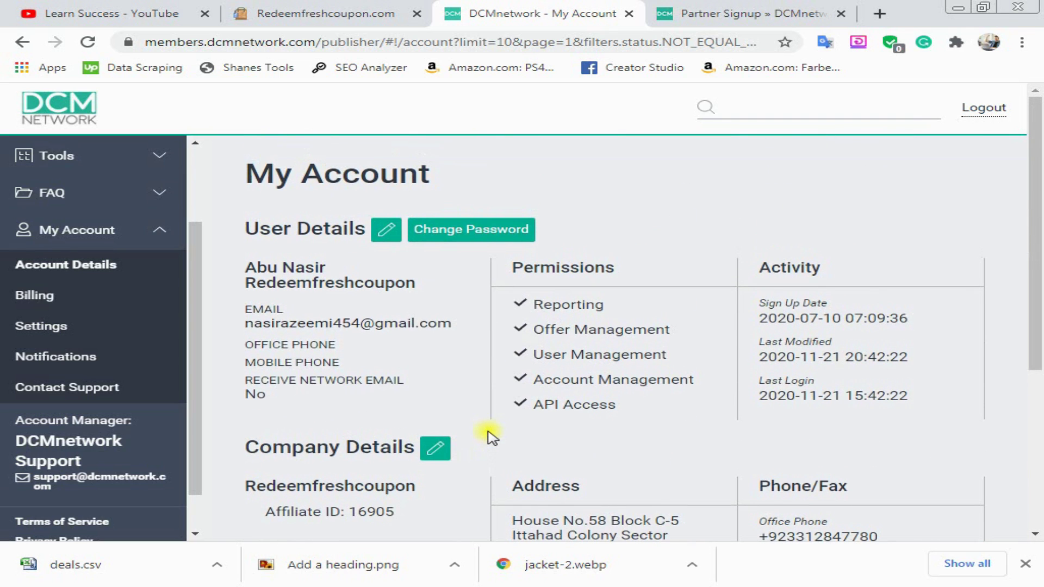
- Open the Billing page and look through the overview, billing details, invoices and payments sections
left_click(24, 298)
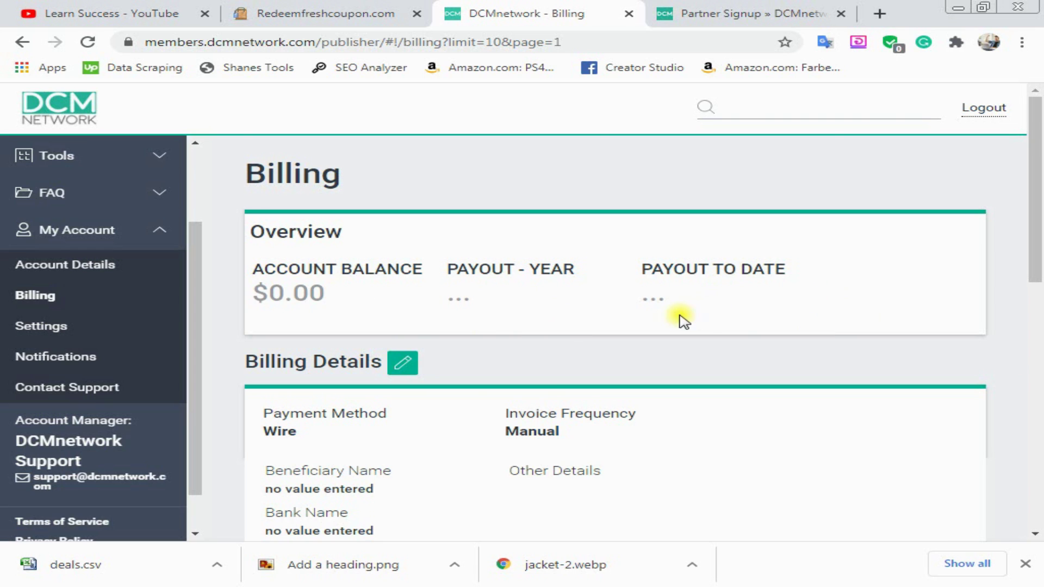
scroll(683, 321, "down", 3)
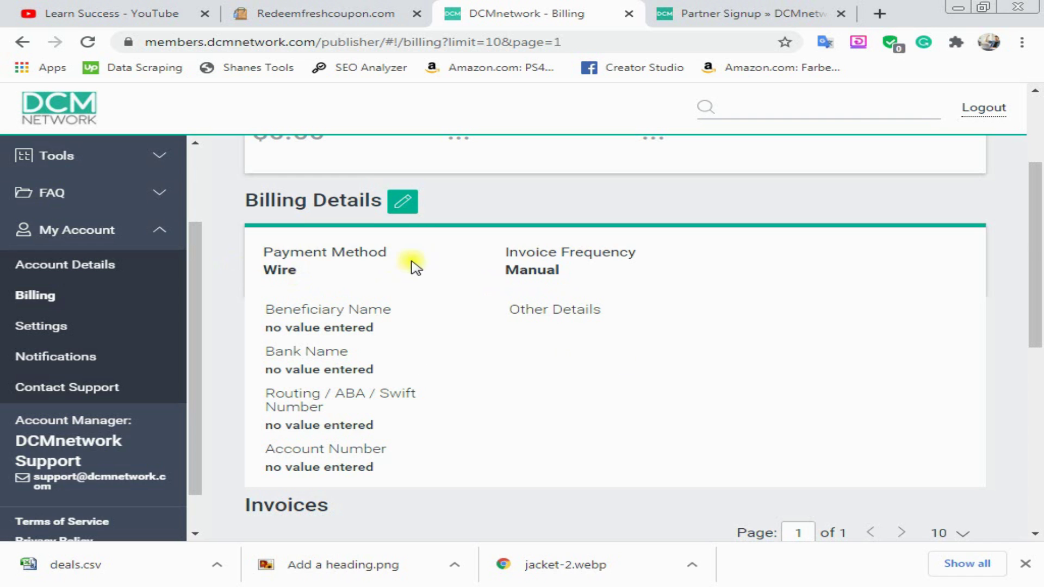
scroll(467, 366, "down", 8)
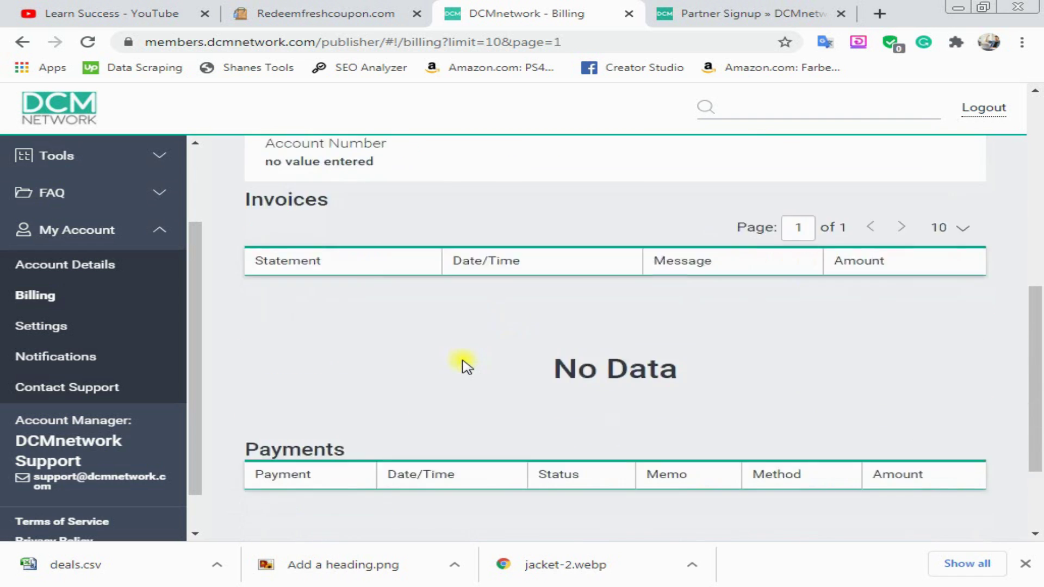
- Return from Billing to the Dashboard and look over the quick stats, recent notifications, featured offers and last 7 days' performance
scroll(467, 366, "up", 6)
scroll(466, 366, "up", 5)
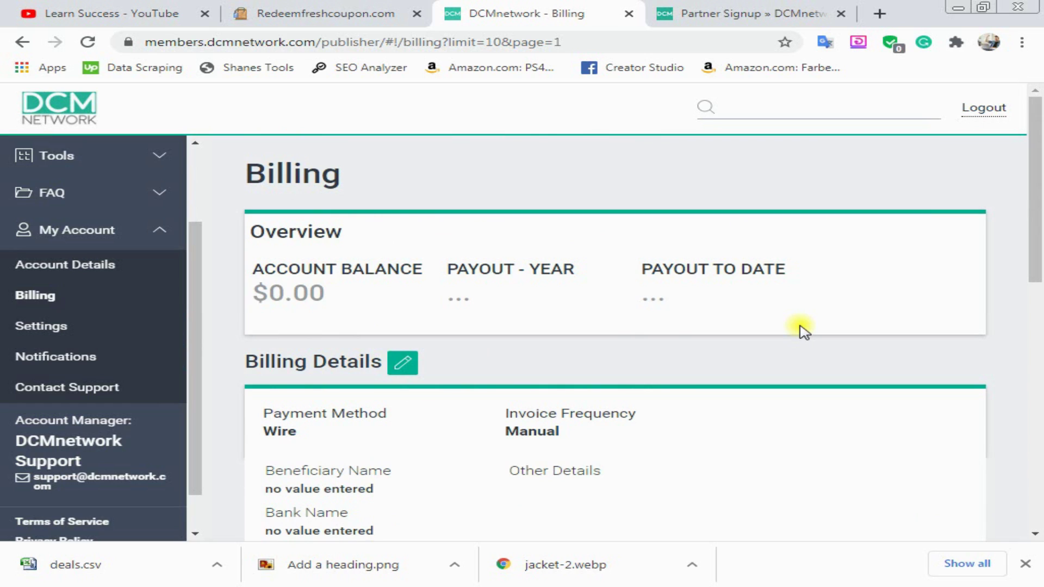
left_click(157, 155)
scroll(155, 199, "up", 5)
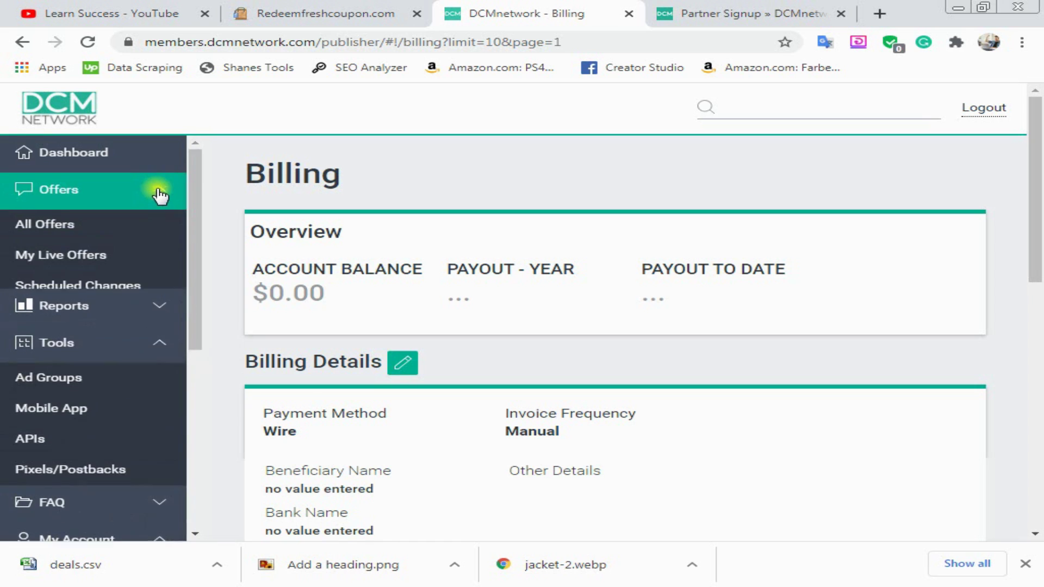
left_click(79, 151)
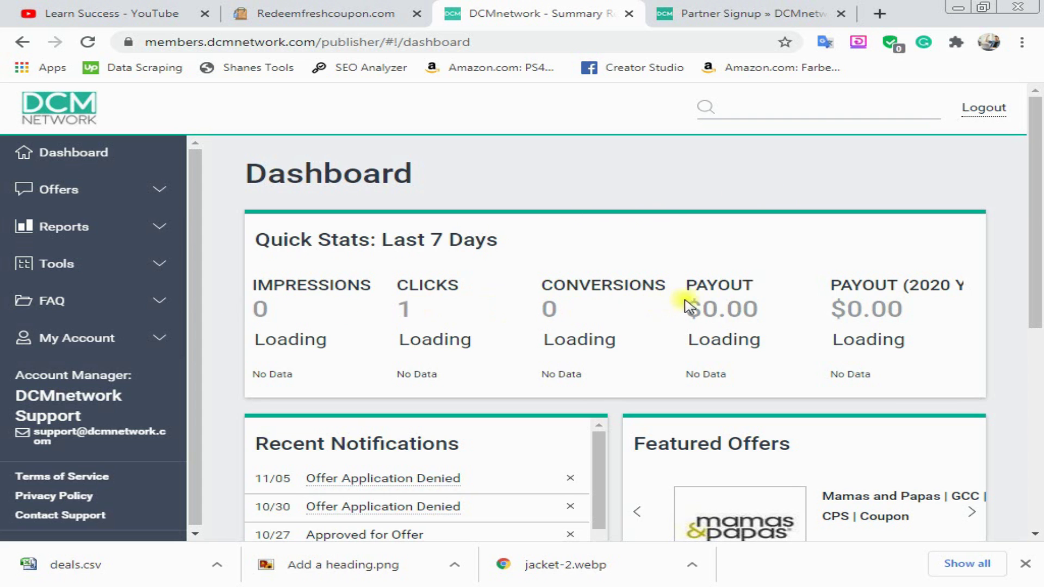
scroll(703, 300, "down", 6)
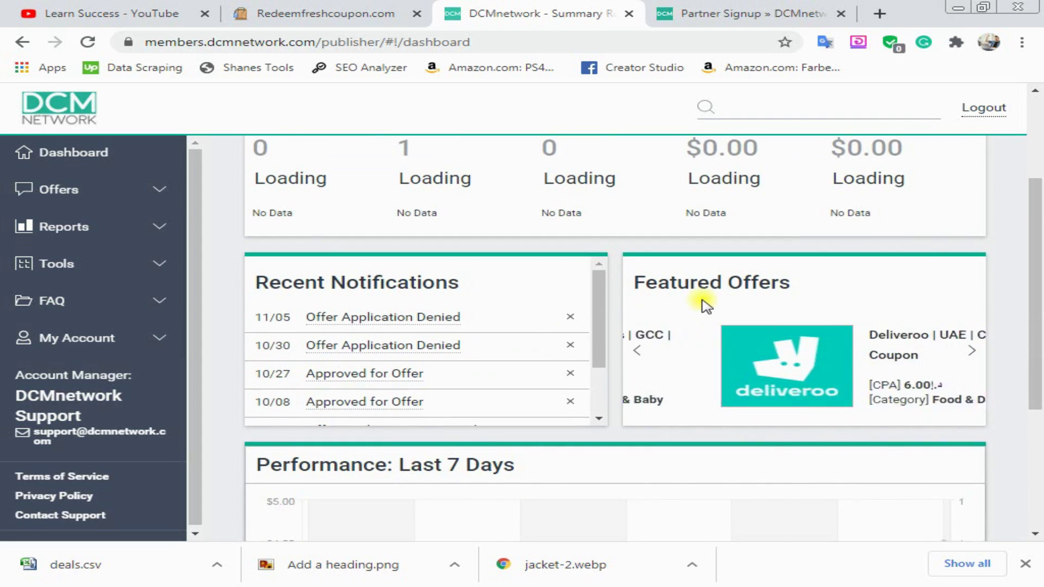
scroll(829, 299, "up", 1)
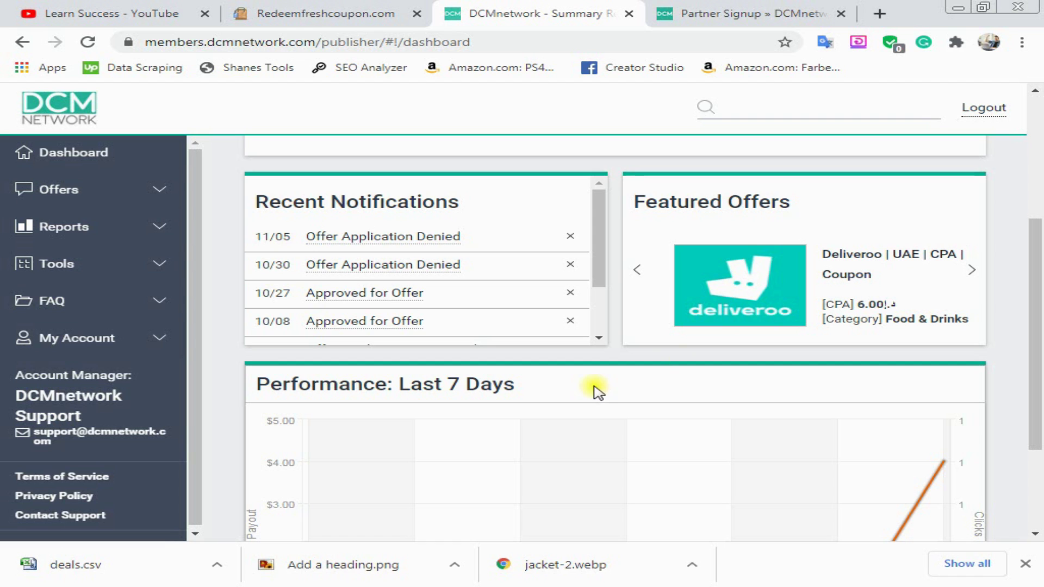
scroll(366, 438, "up", 4)
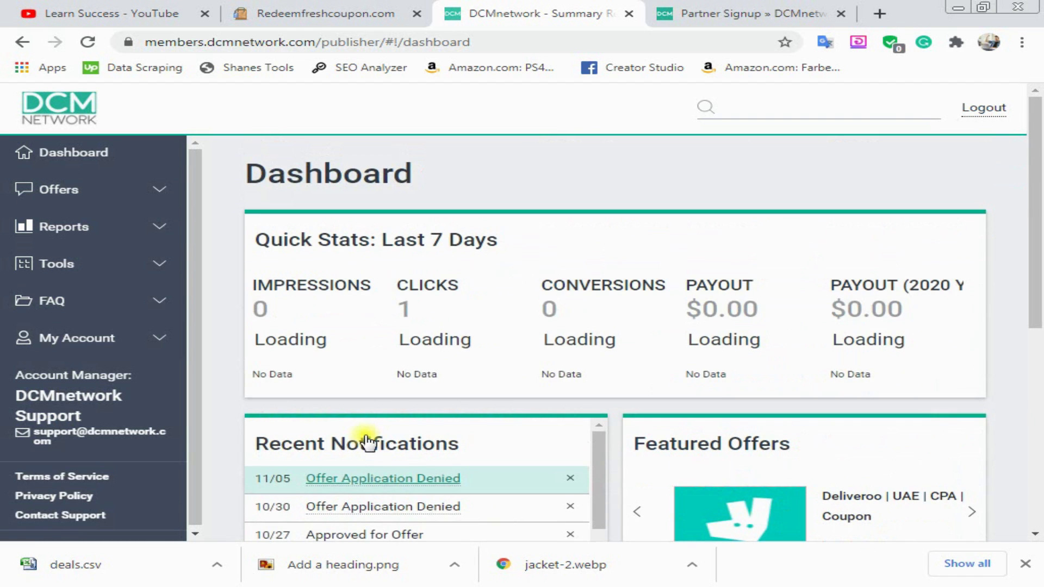